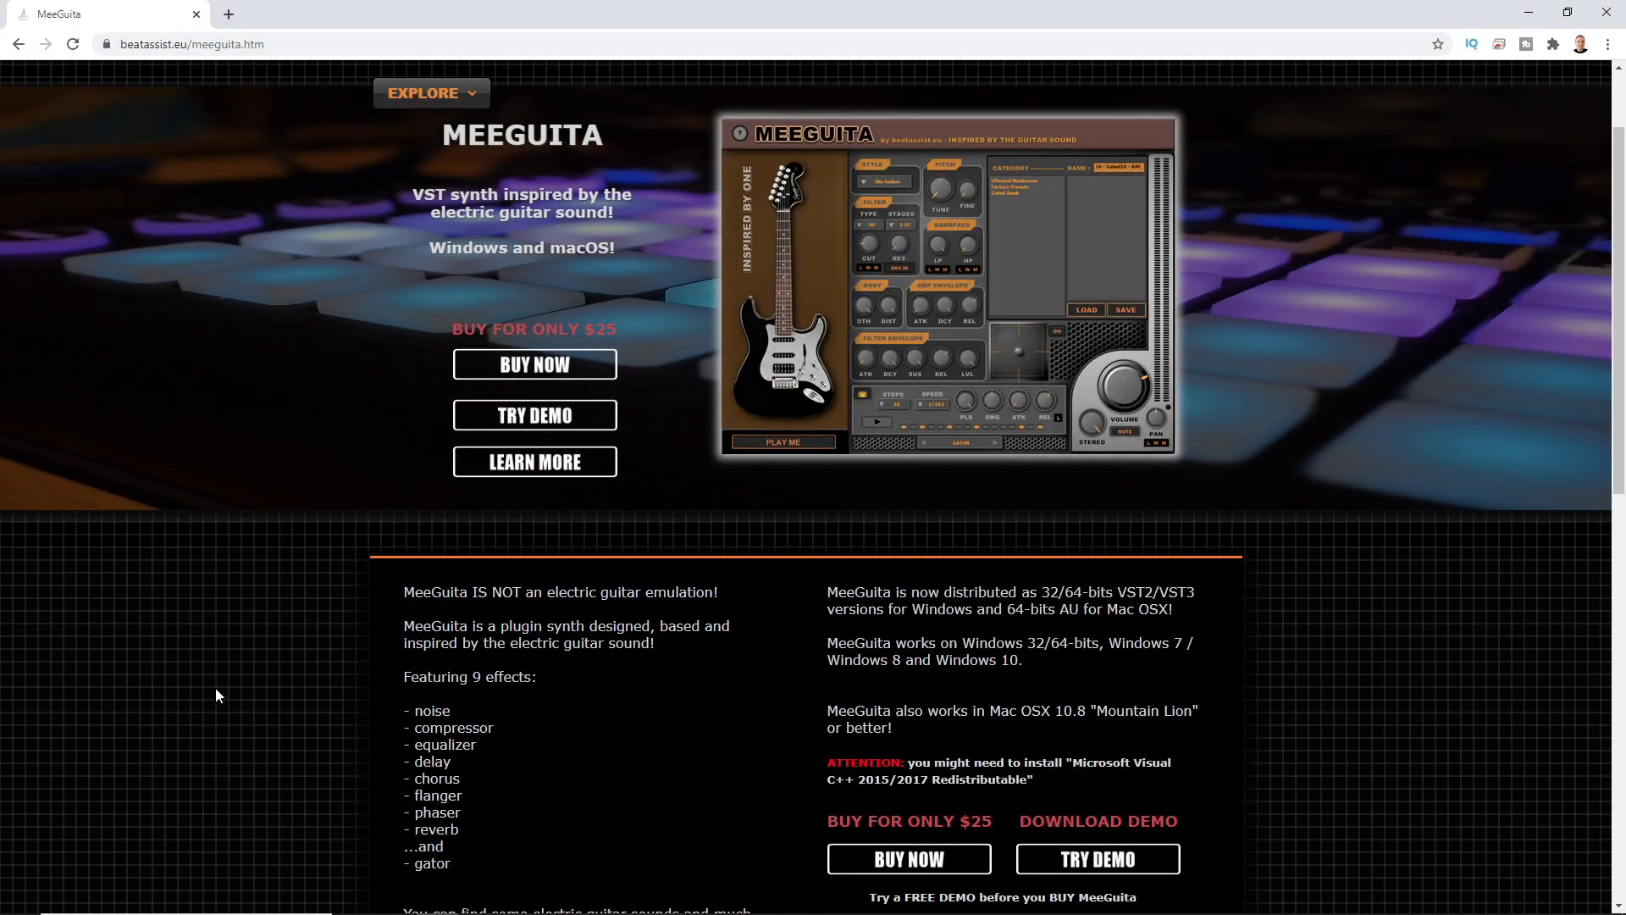
Step: Switch the browser showing the Kali Audio page to full screen
key("F11")
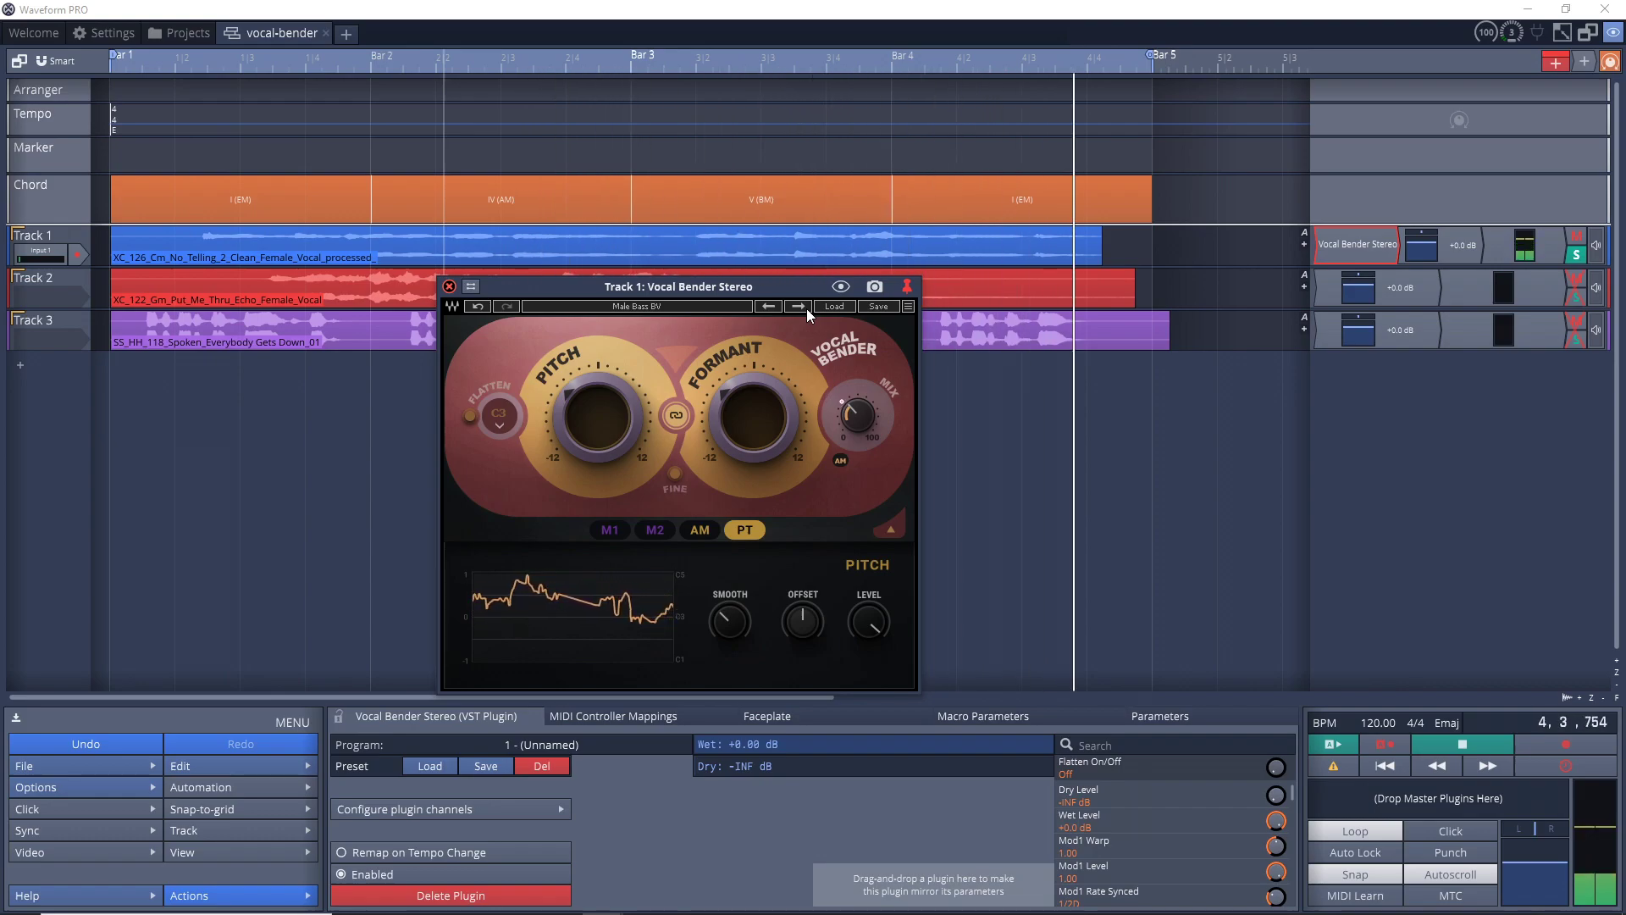
Step: Load the next Vocal Bender preset, Mic Swap w. Pans, on Track 1
left_click(808, 310)
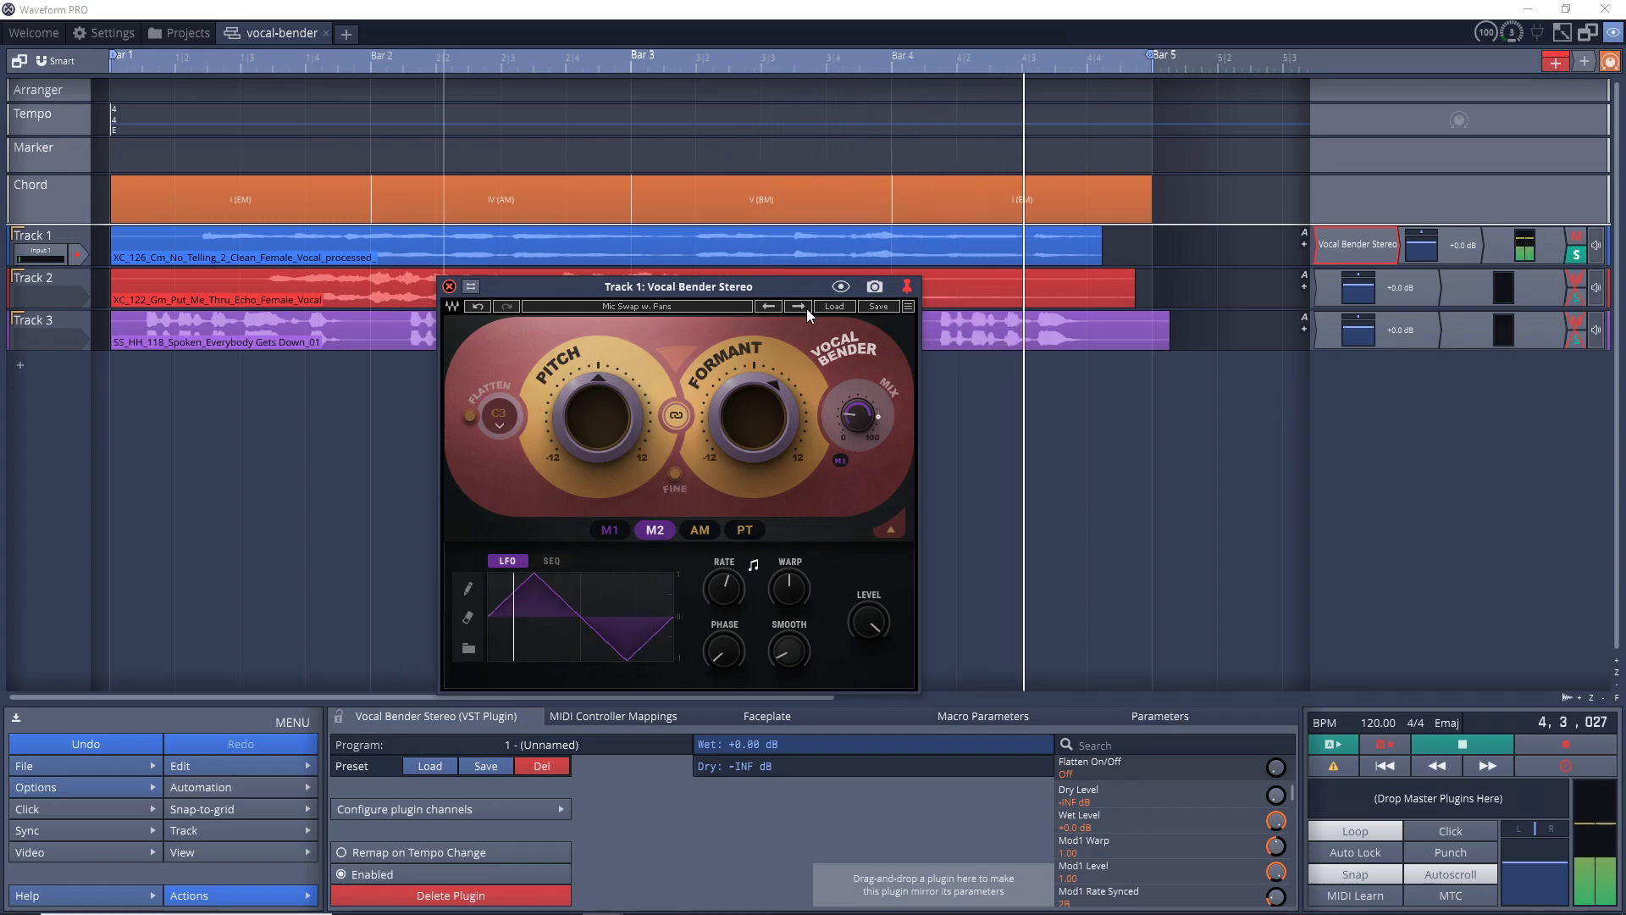
Step: Show Track 2's Vocal Bender window on its 2 Deep preset
key("Down")
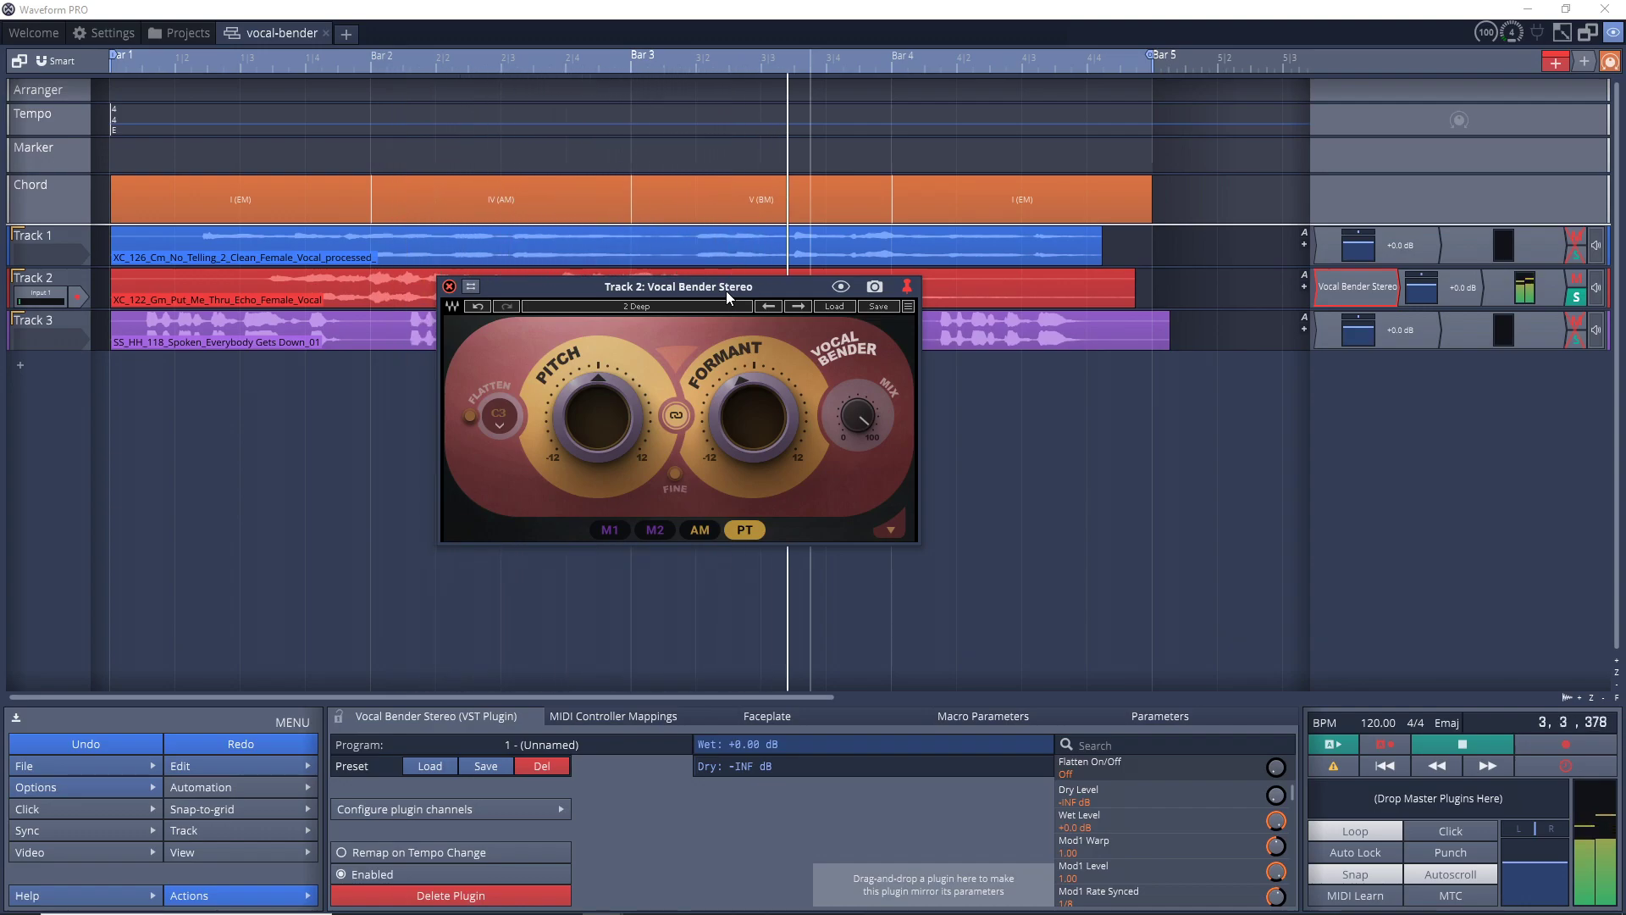
Step: Load the Age Modifier preset on Track 2's Vocal Bender
left_click(798, 306)
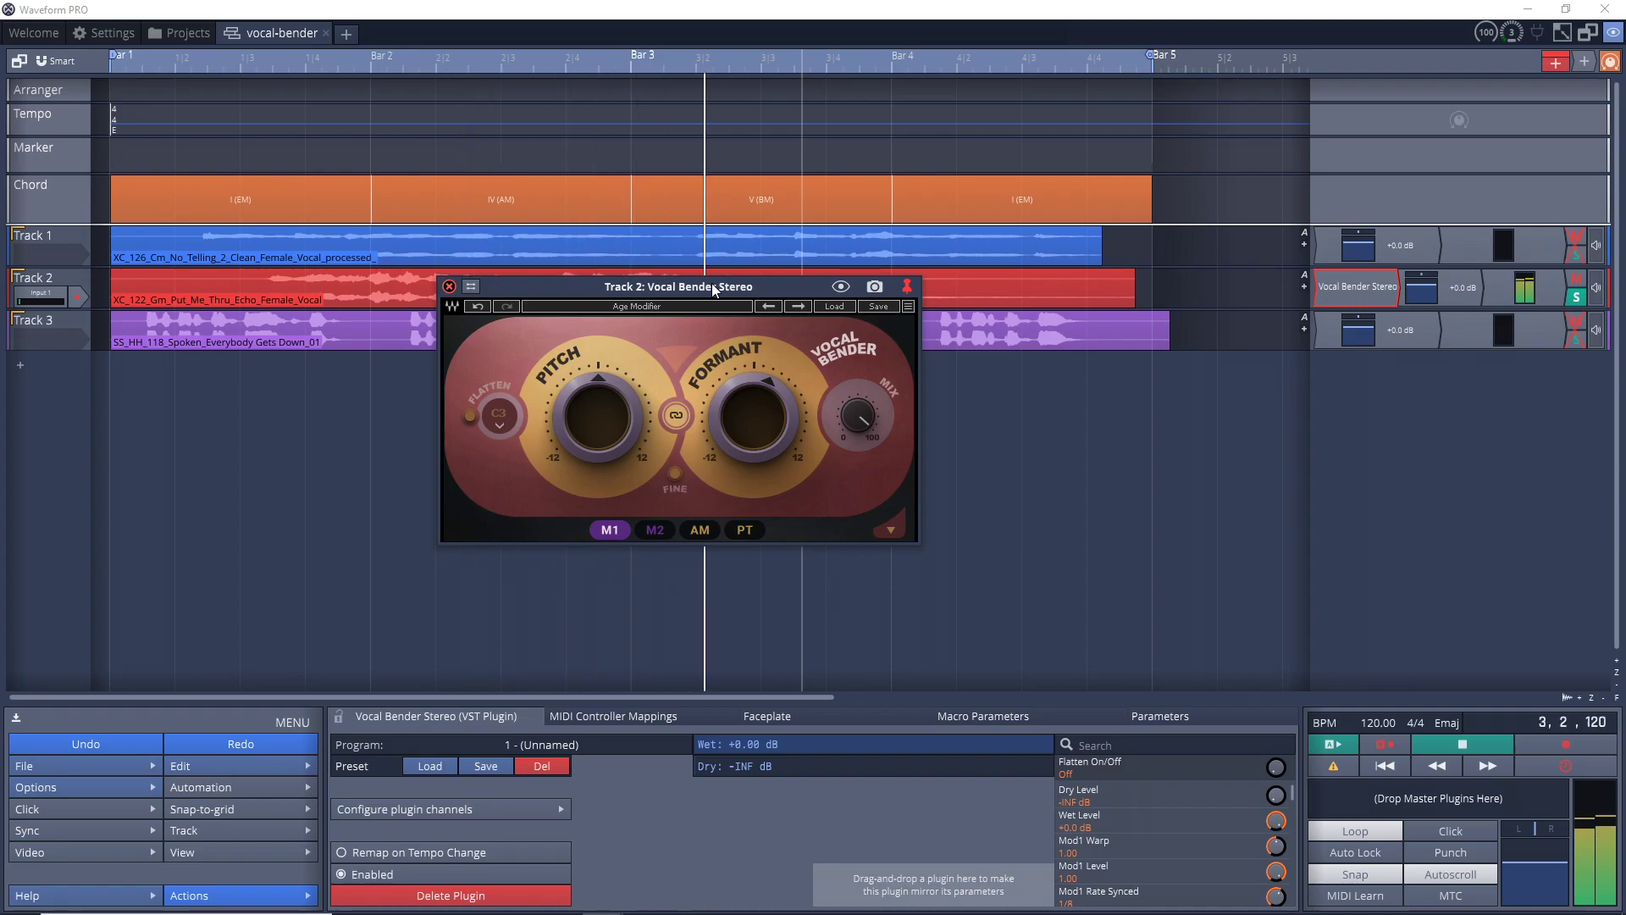
Step: Show Track 3's Vocal Bender window on the Low Double Tracker preset
key("ctrl+shift+z")
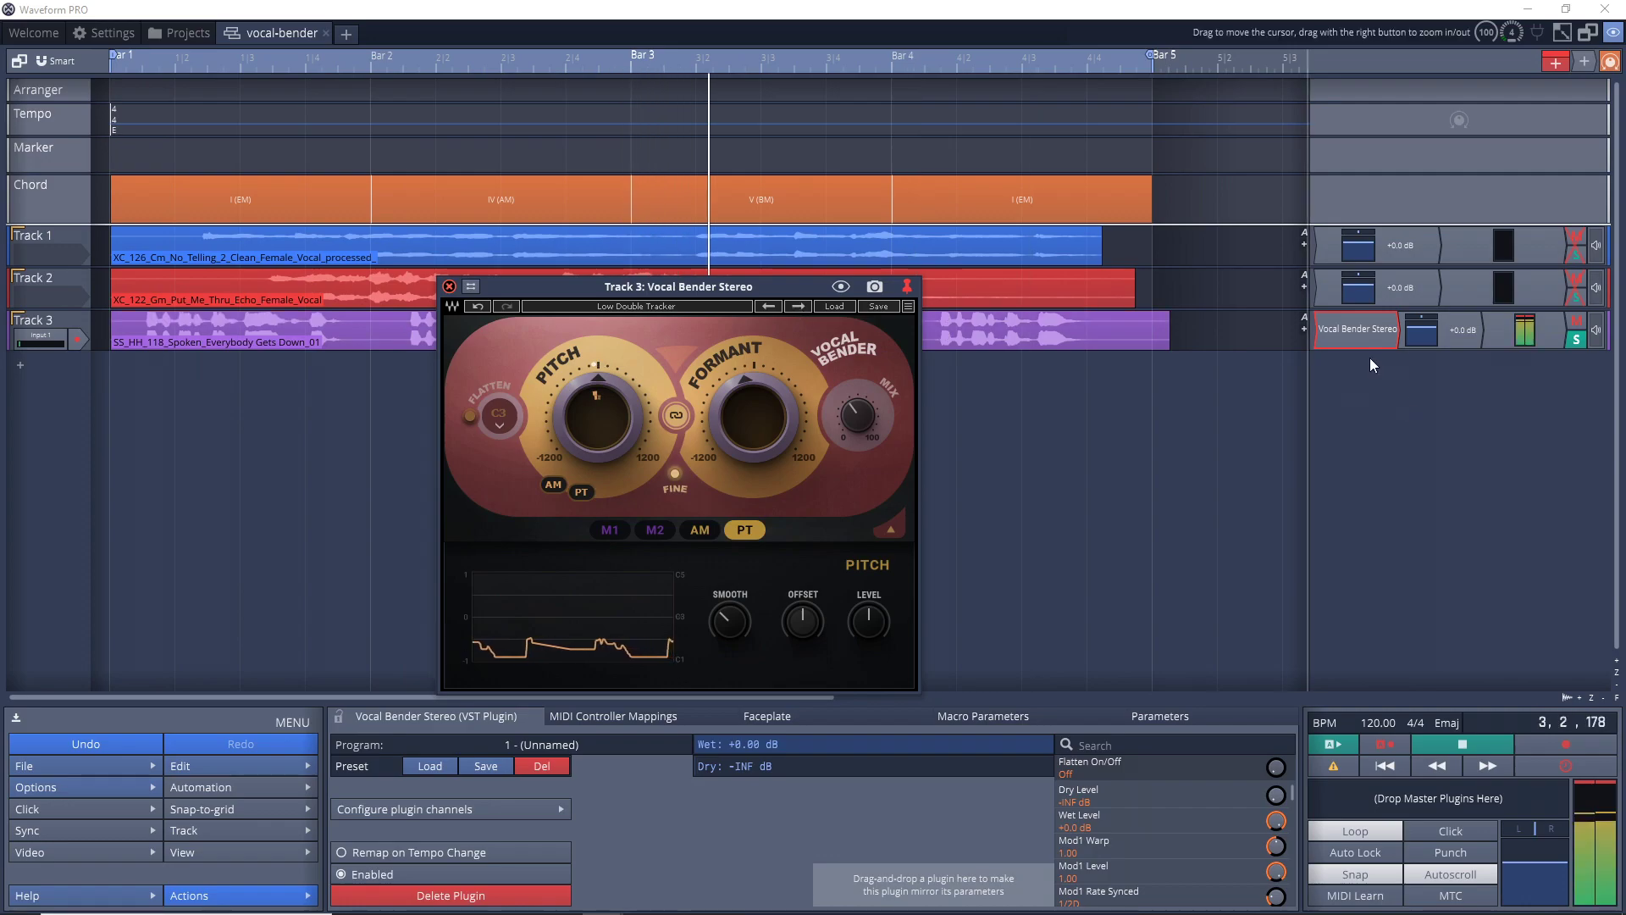
Step: Audition Track 3's Vocal Bender presets from Crusin Accent through Glitchy Double to High Double Tracker
left_click(800, 307)
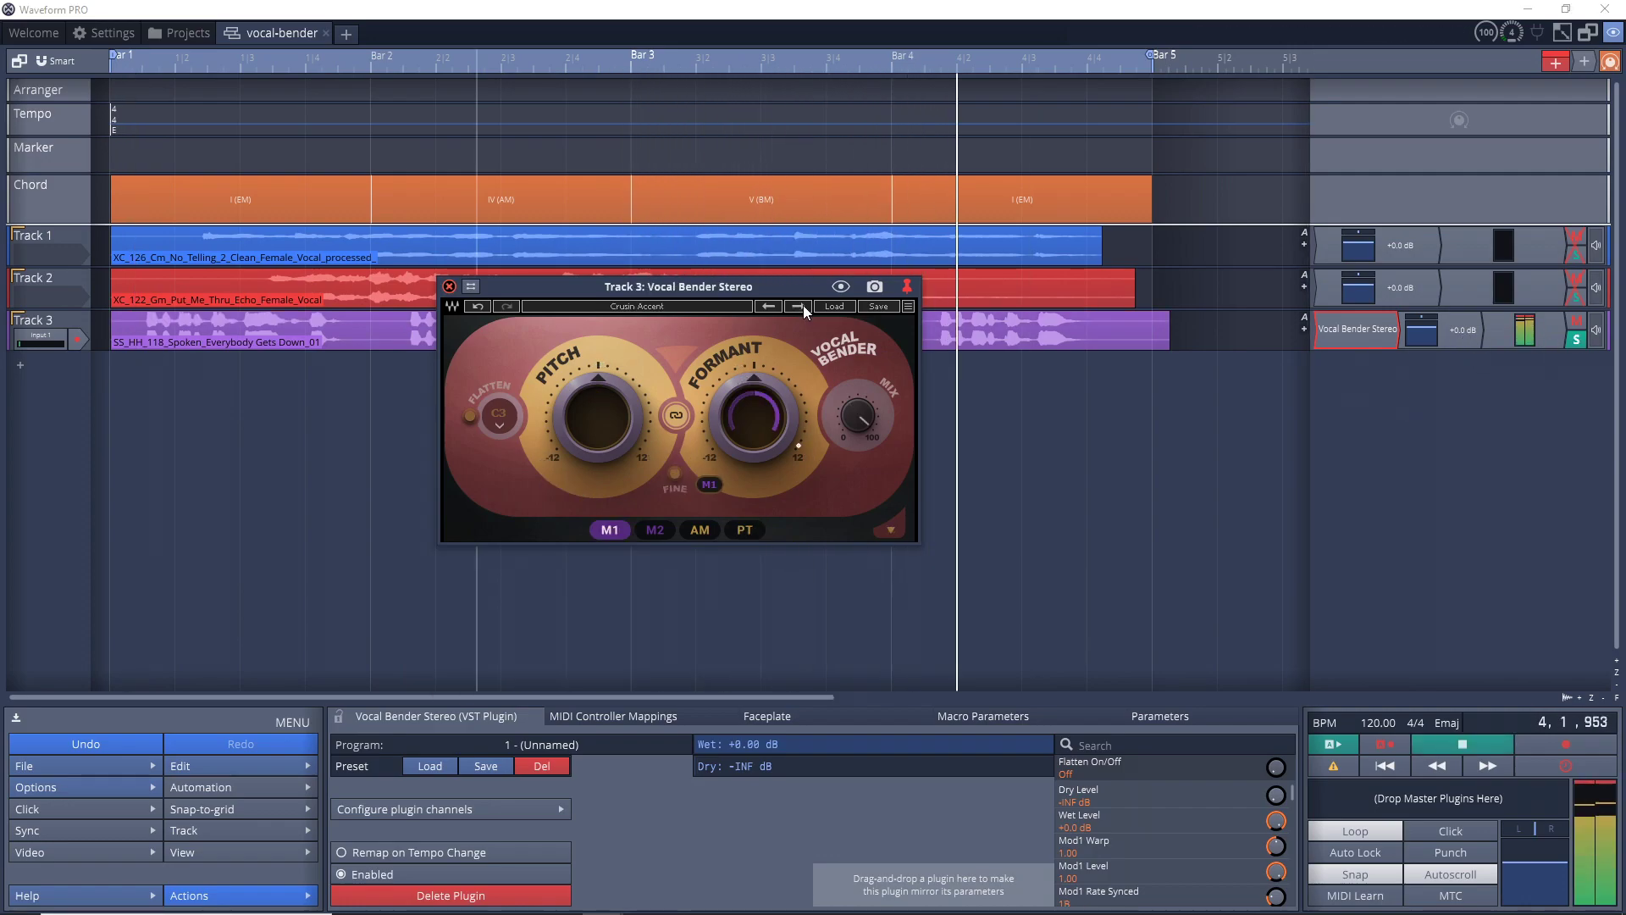
left_click(801, 307)
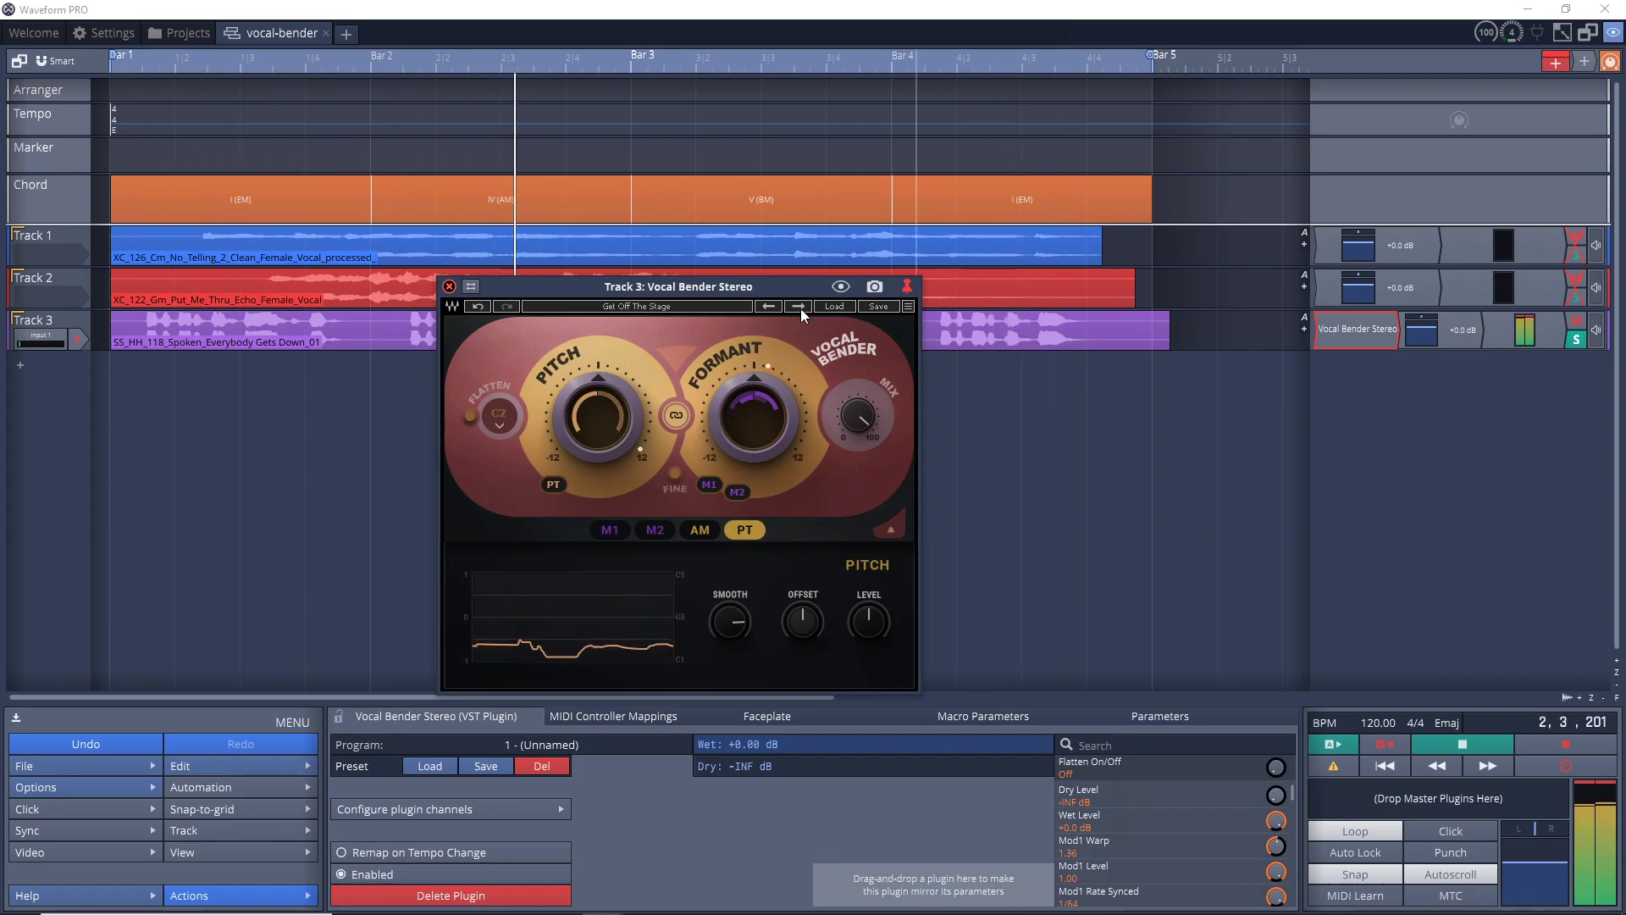
left_click(800, 307)
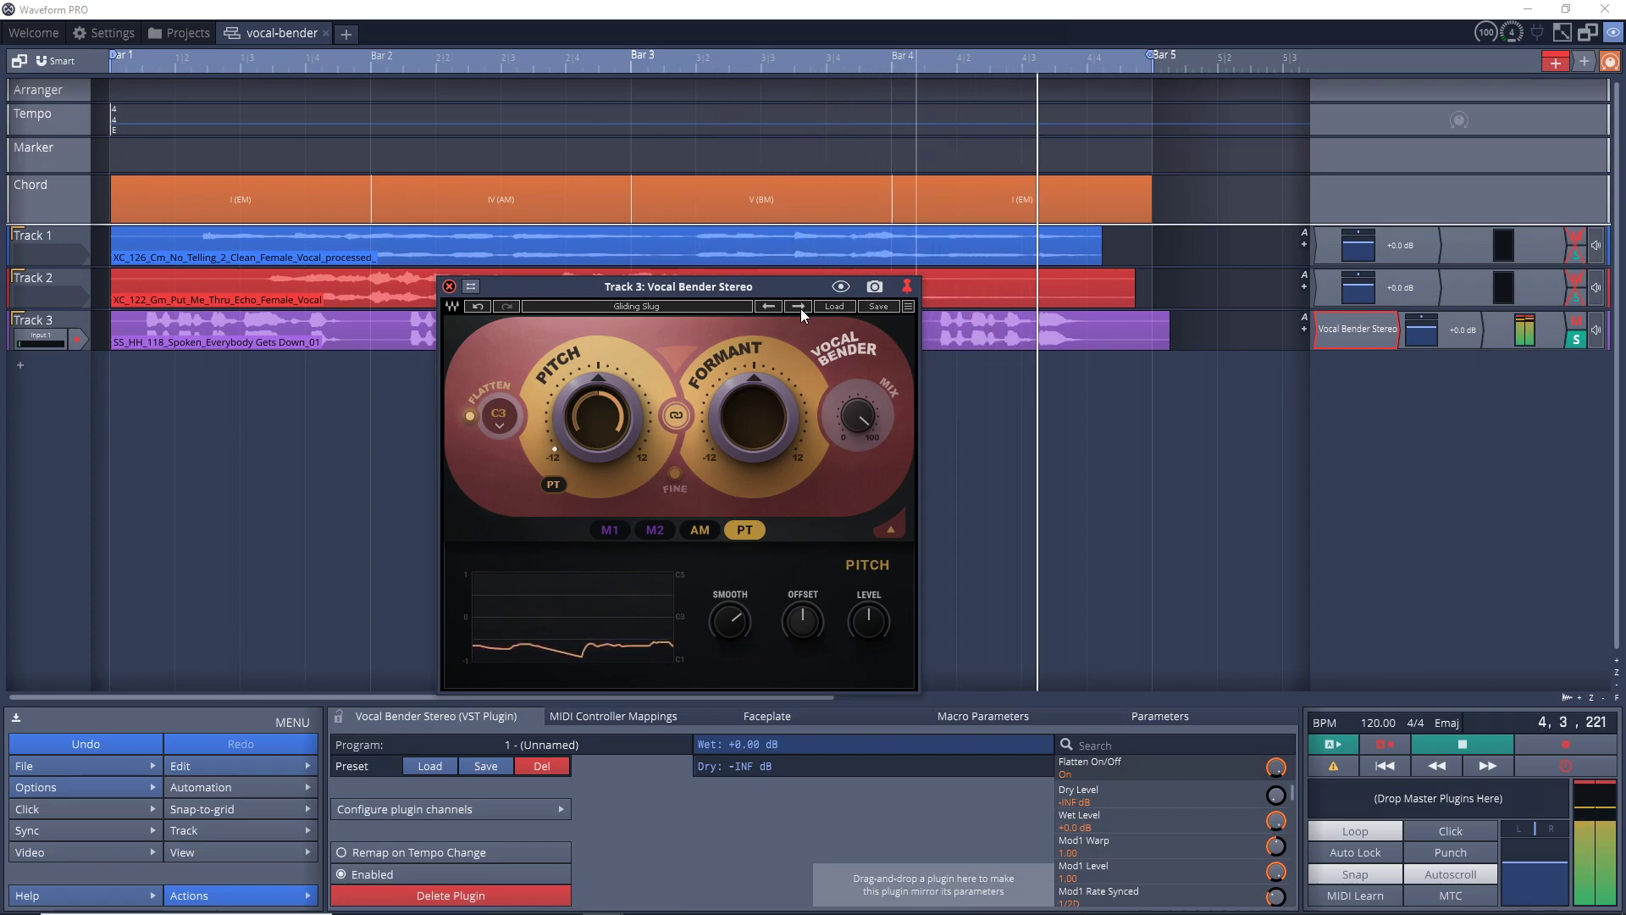
left_click(801, 308)
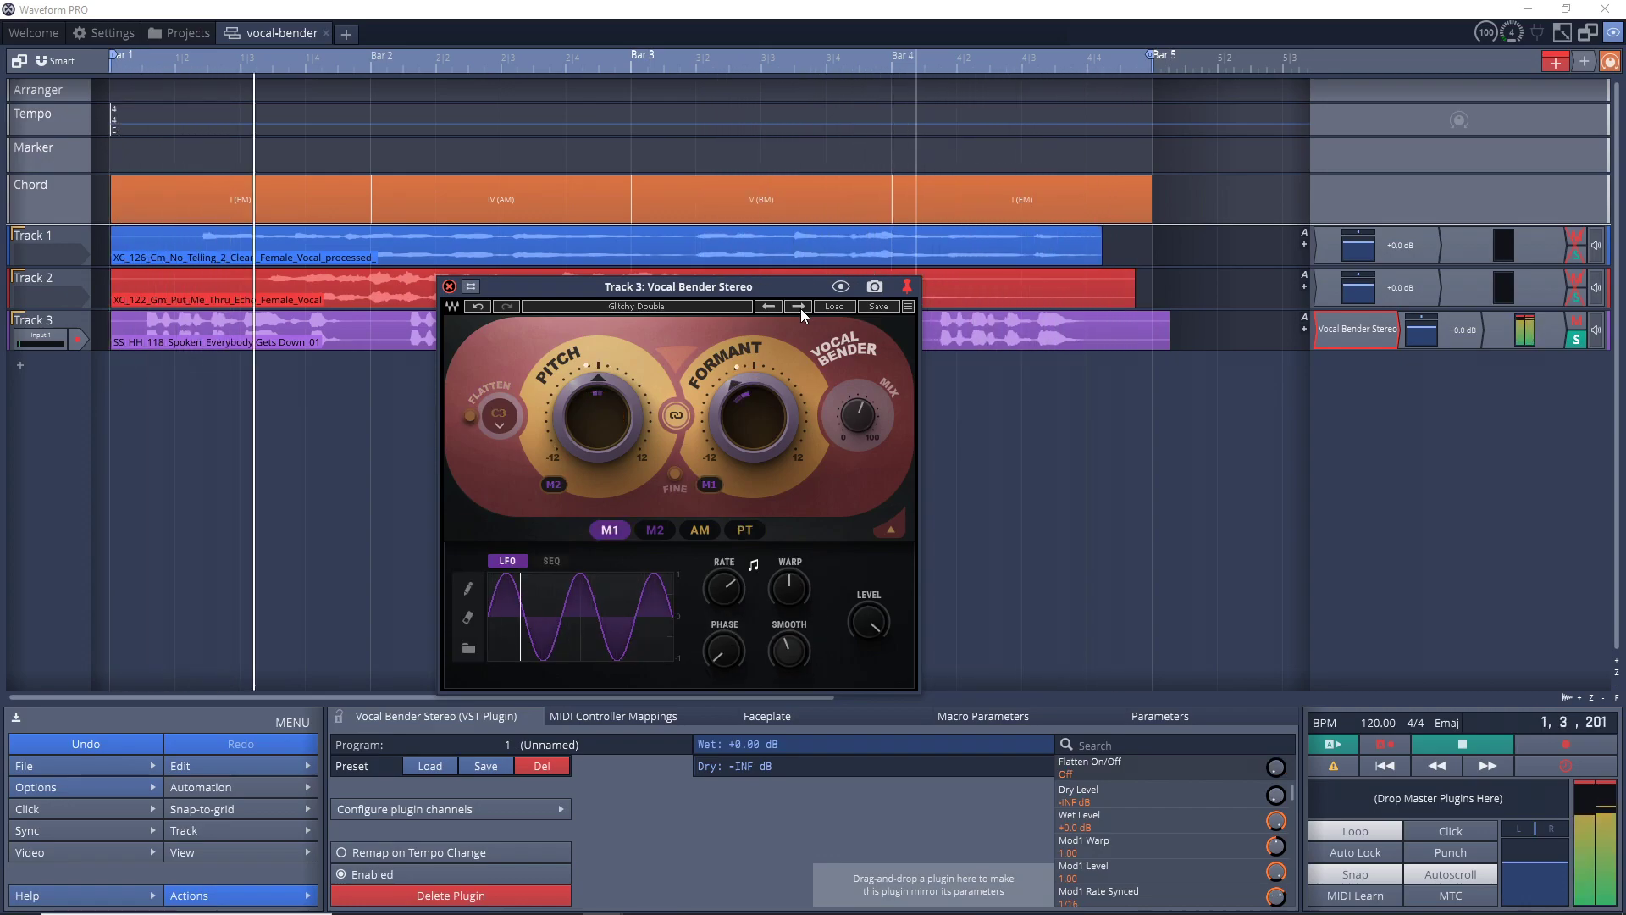
left_click(801, 308)
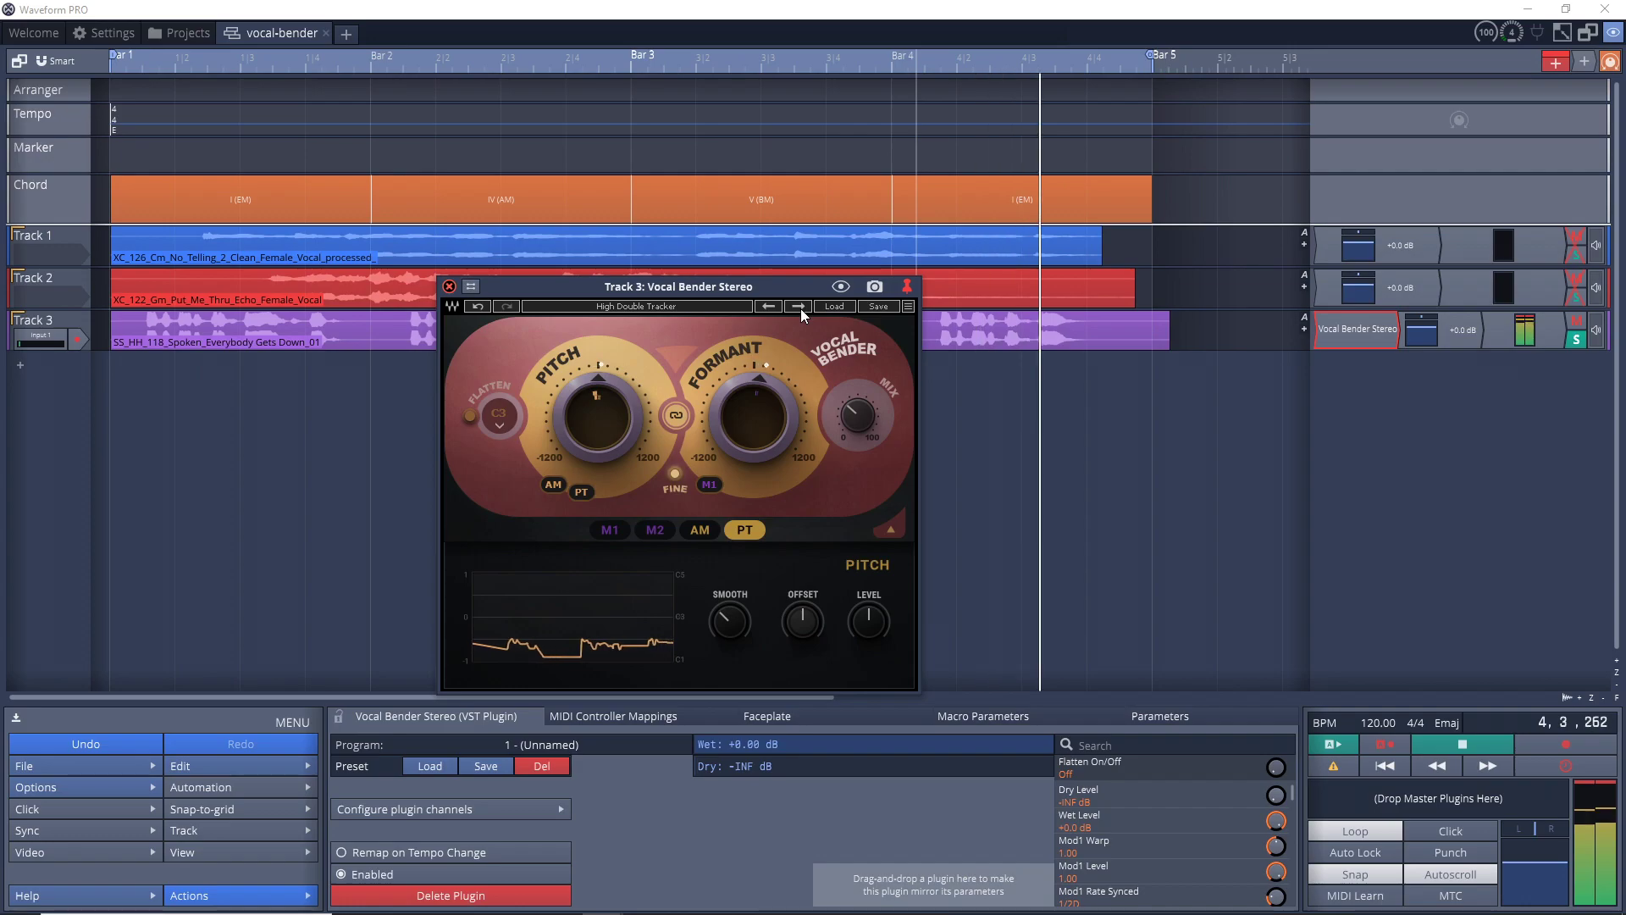
Step: Bypass and re-enable Track 3's Vocal Bender to compare, then load Just a SEQ
right_click(1364, 331)
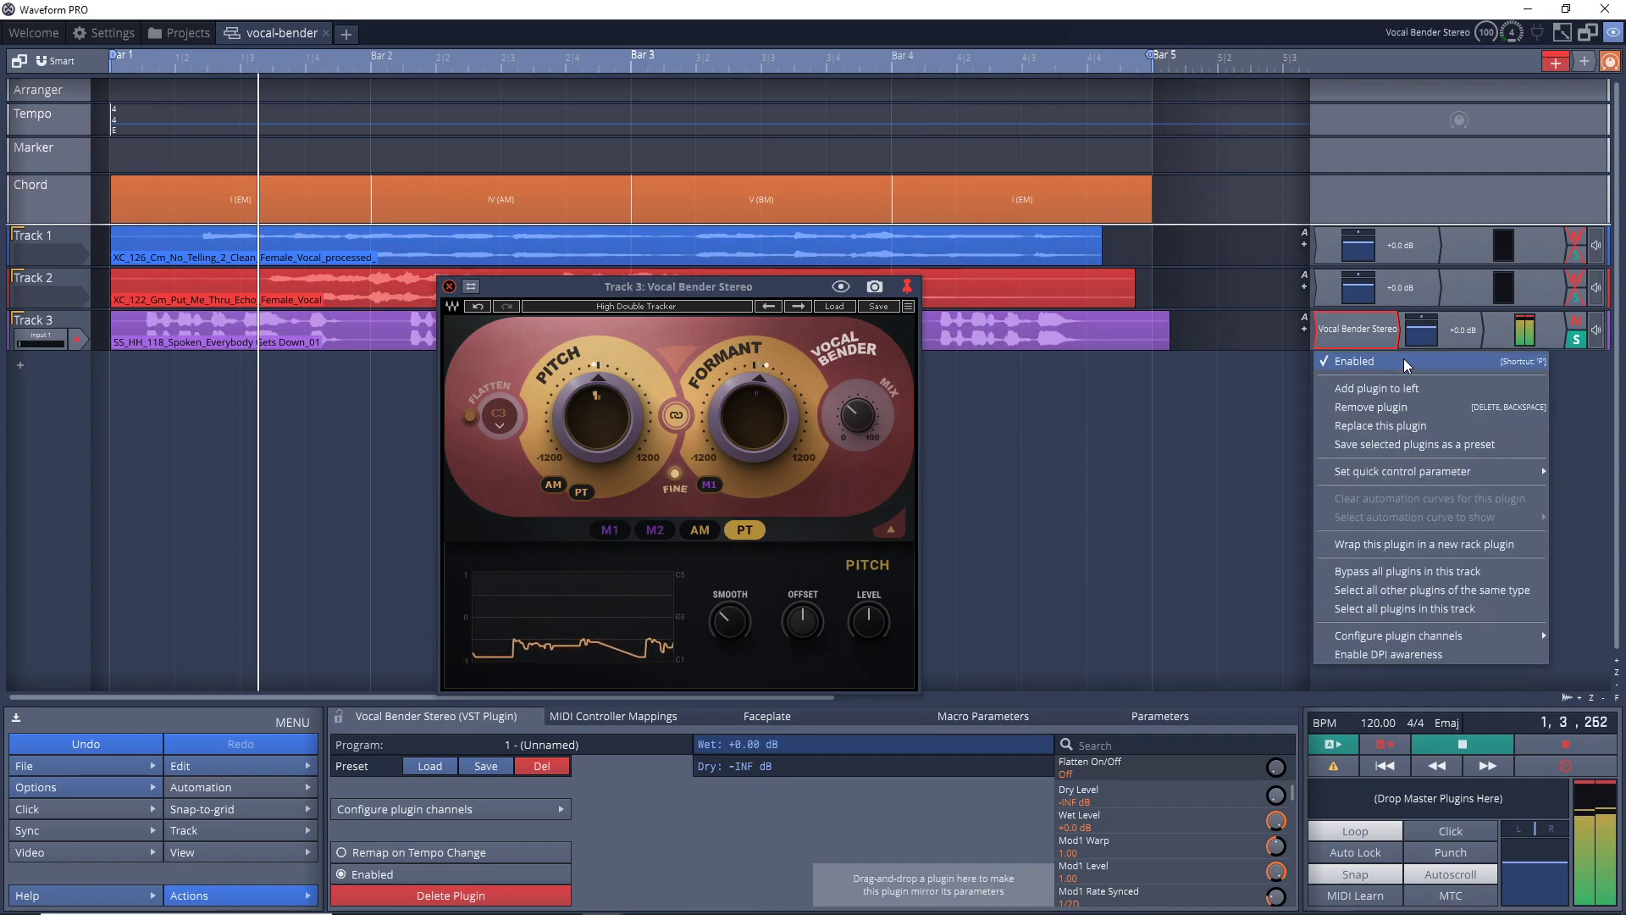
left_click(1406, 365)
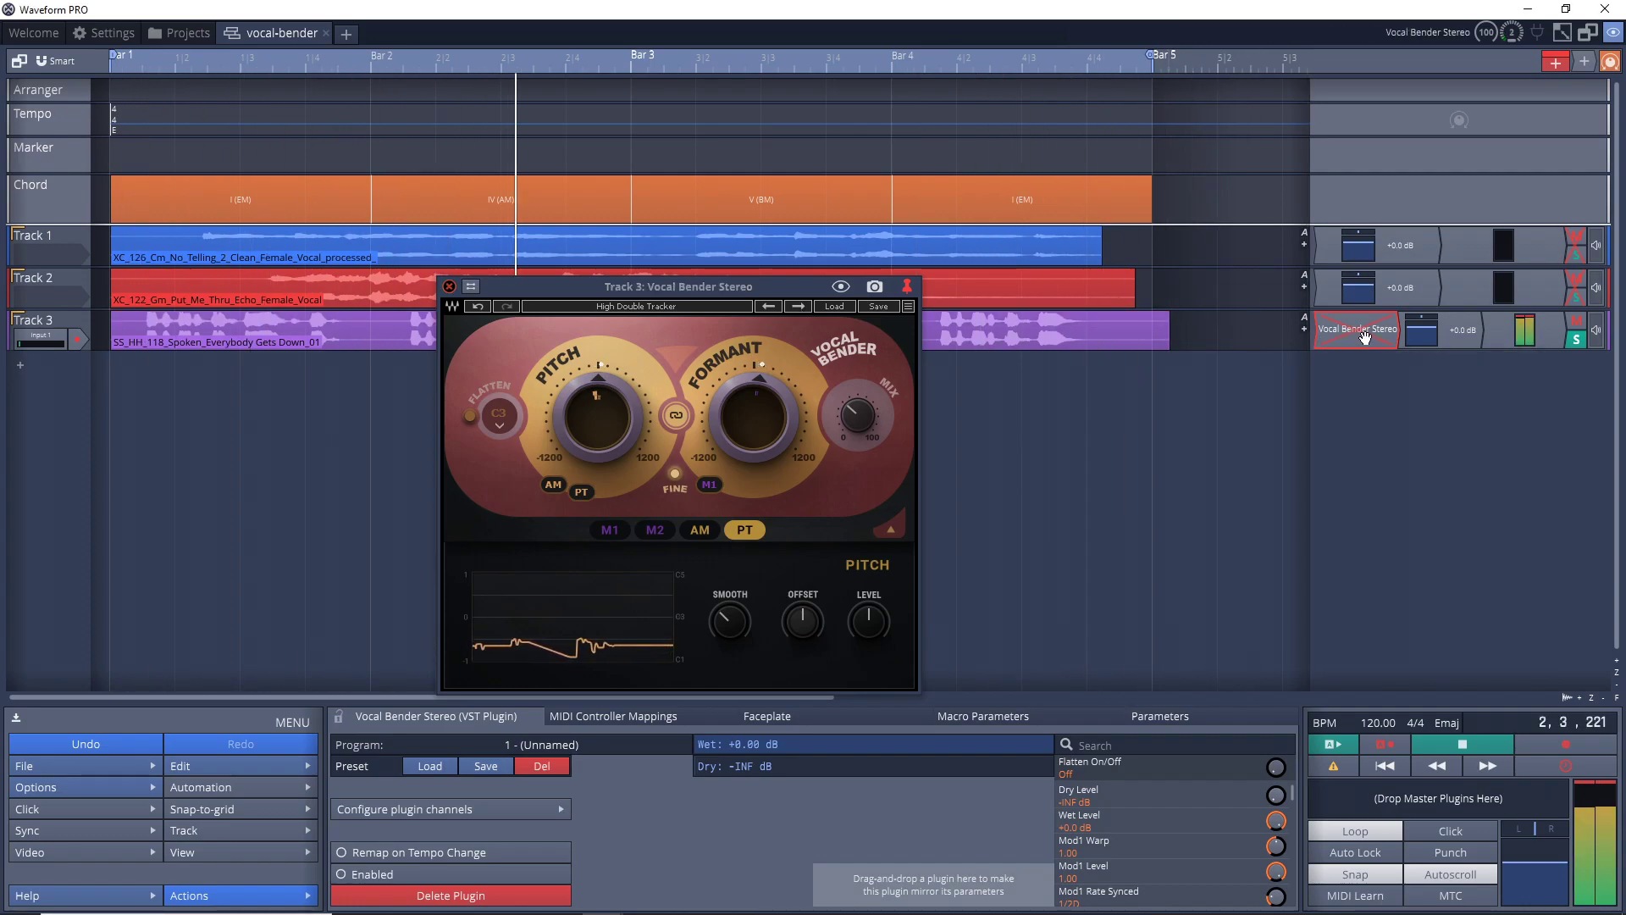
right_click(1365, 336)
left_click(1370, 353)
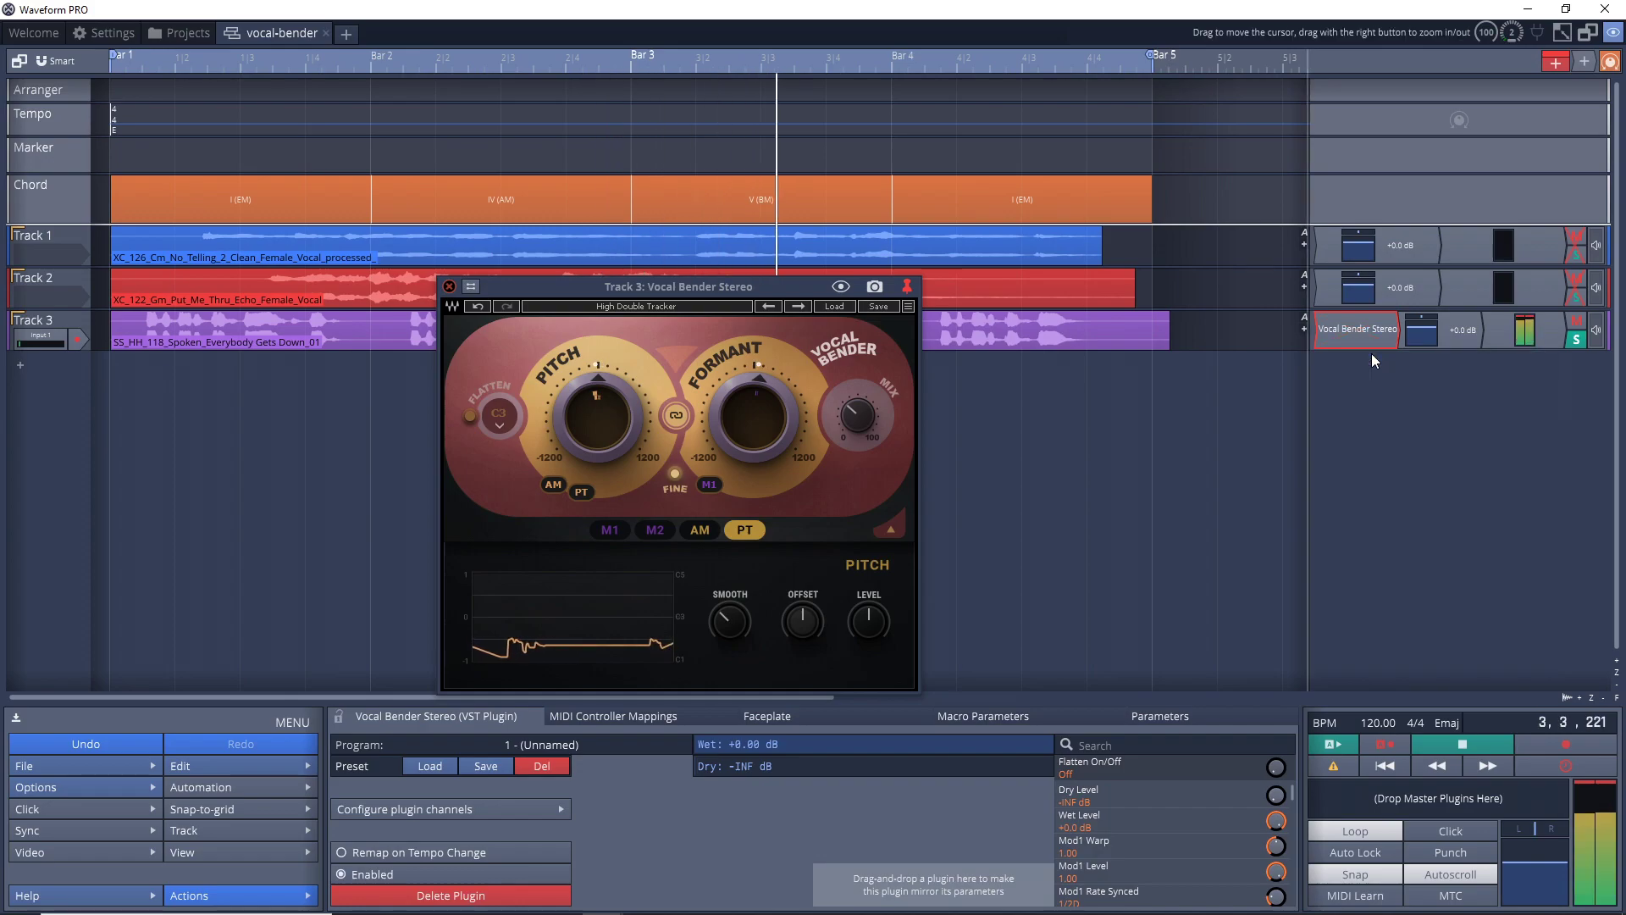
left_click(798, 307)
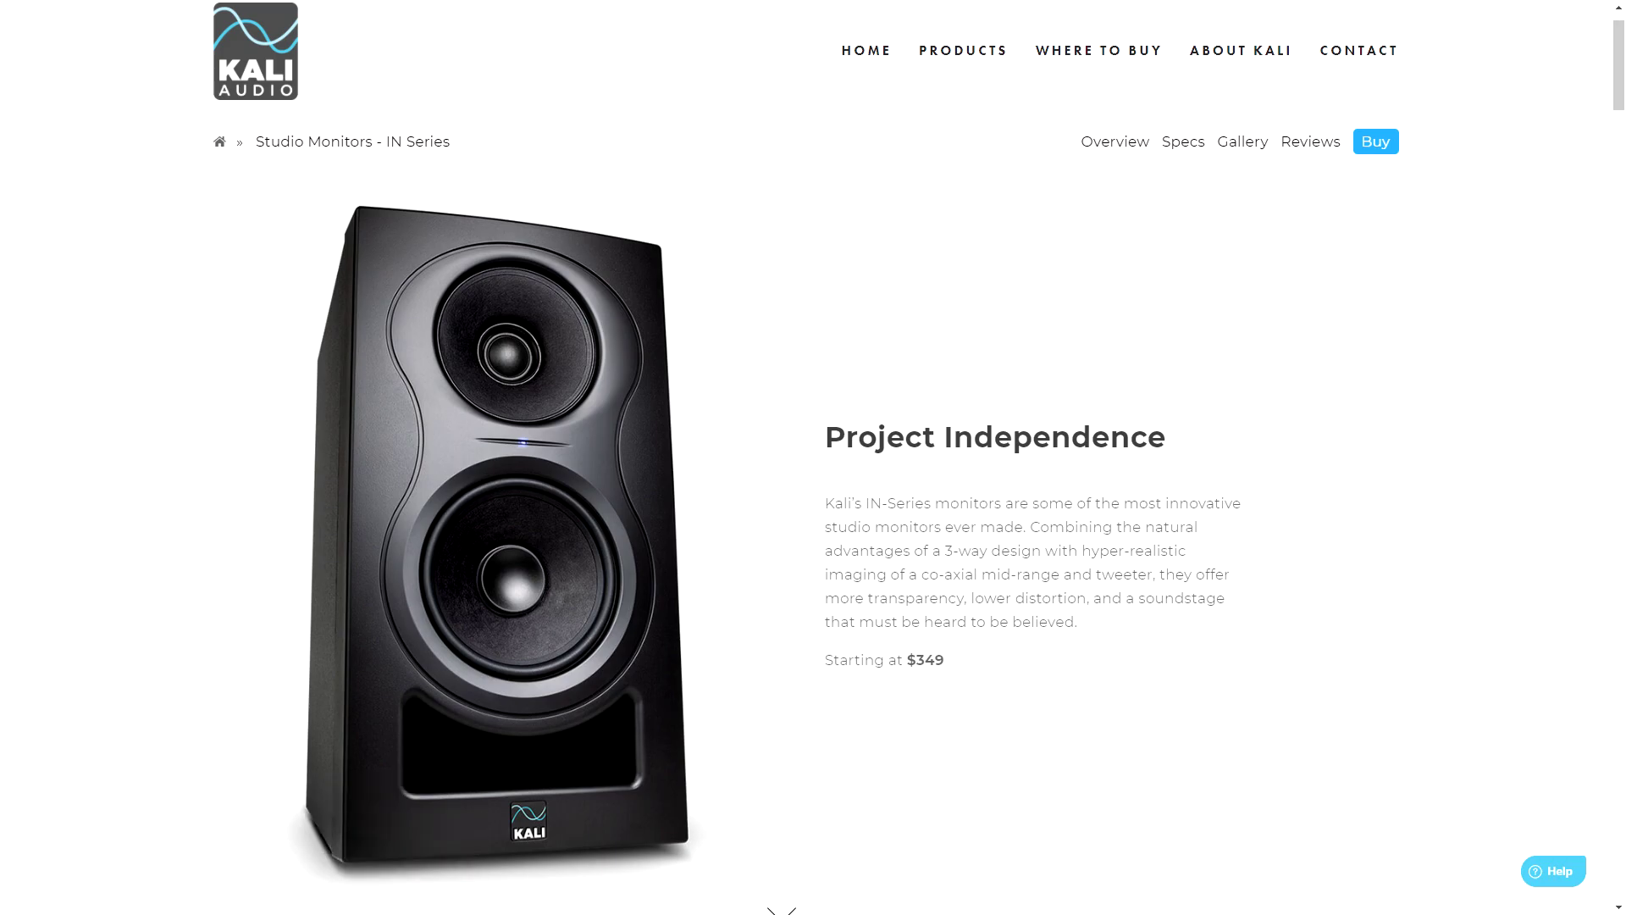
Step: Scroll down the Kali IN-Series page through its Features and specs
scroll(813, 458, "down", 15)
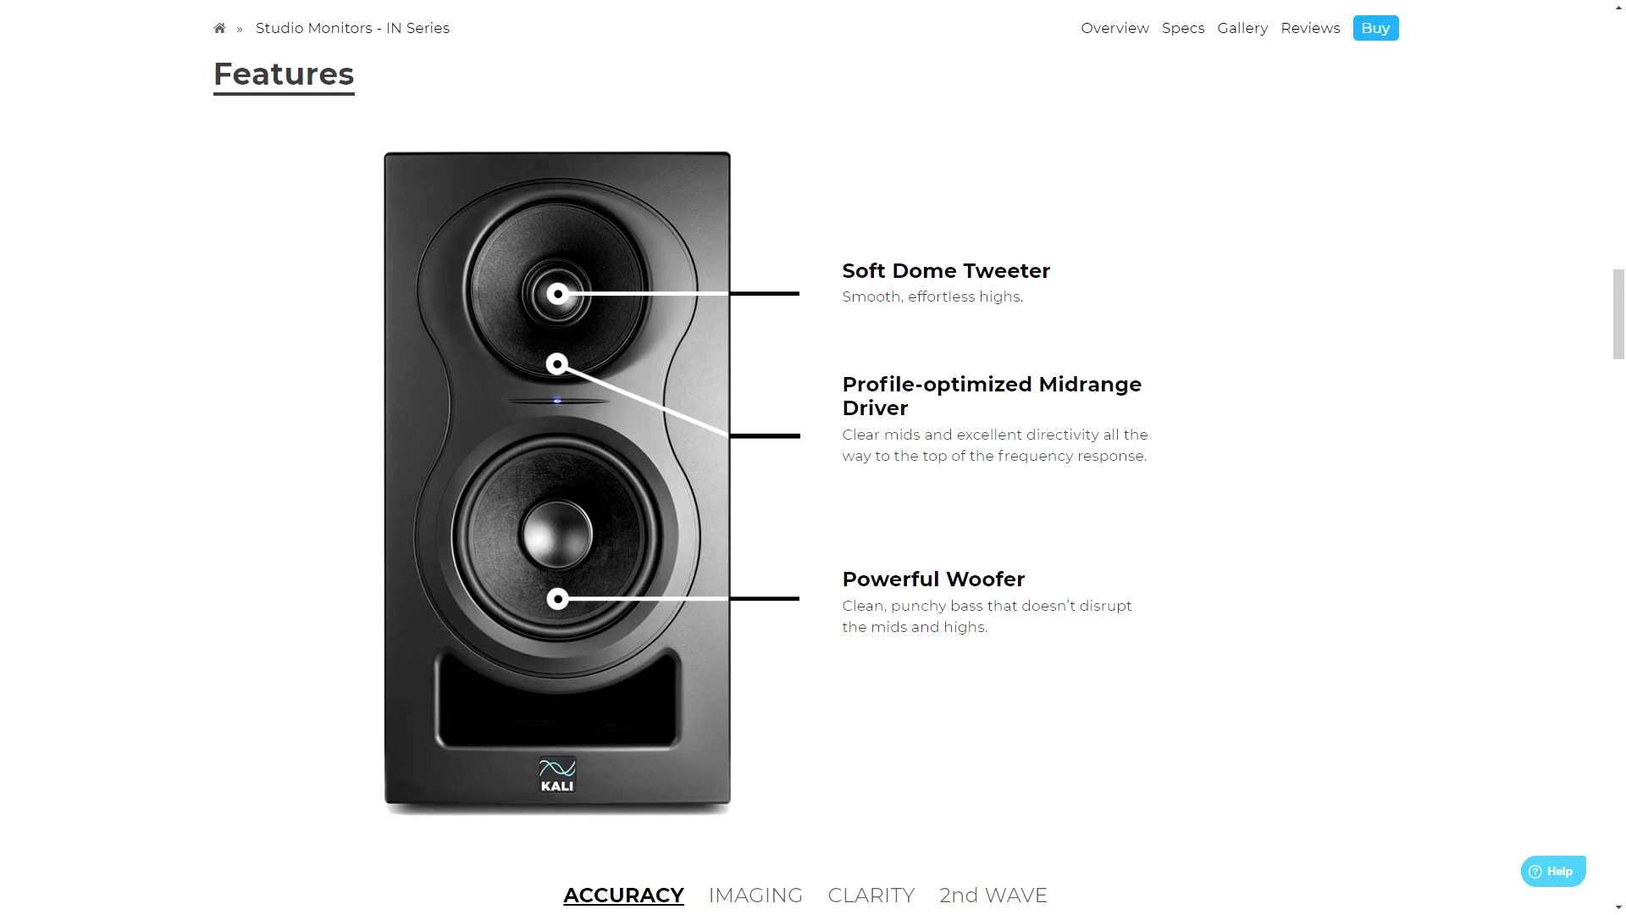
scroll(814, 457, "down", 15)
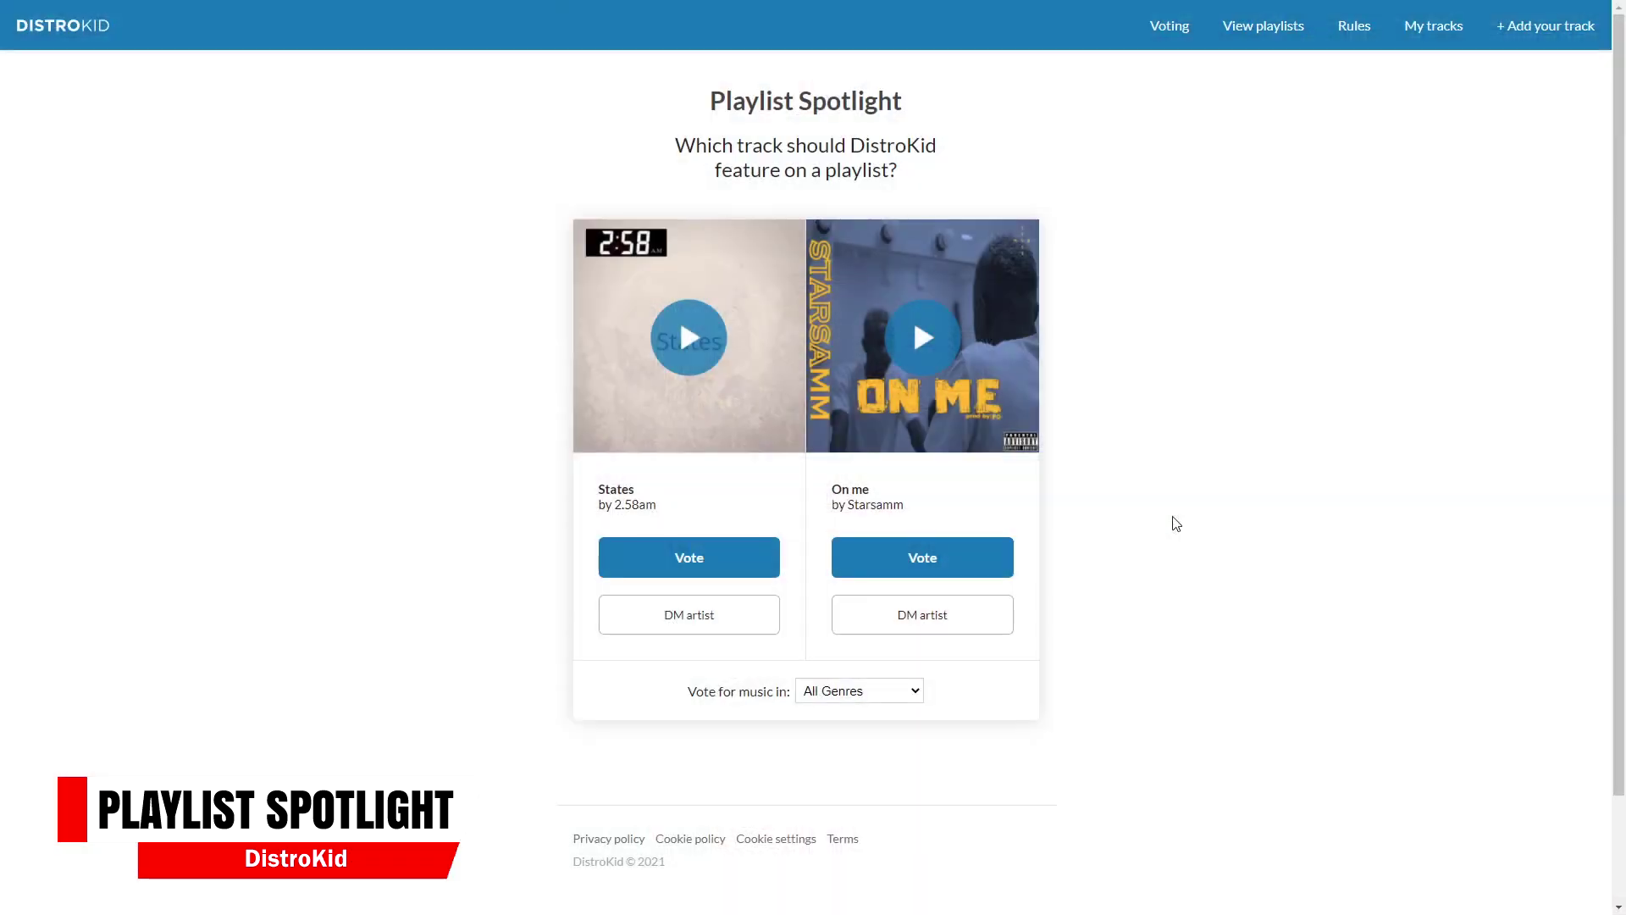
Step: Open the Playlist Spotlight form for submitting a song
left_click(1575, 27)
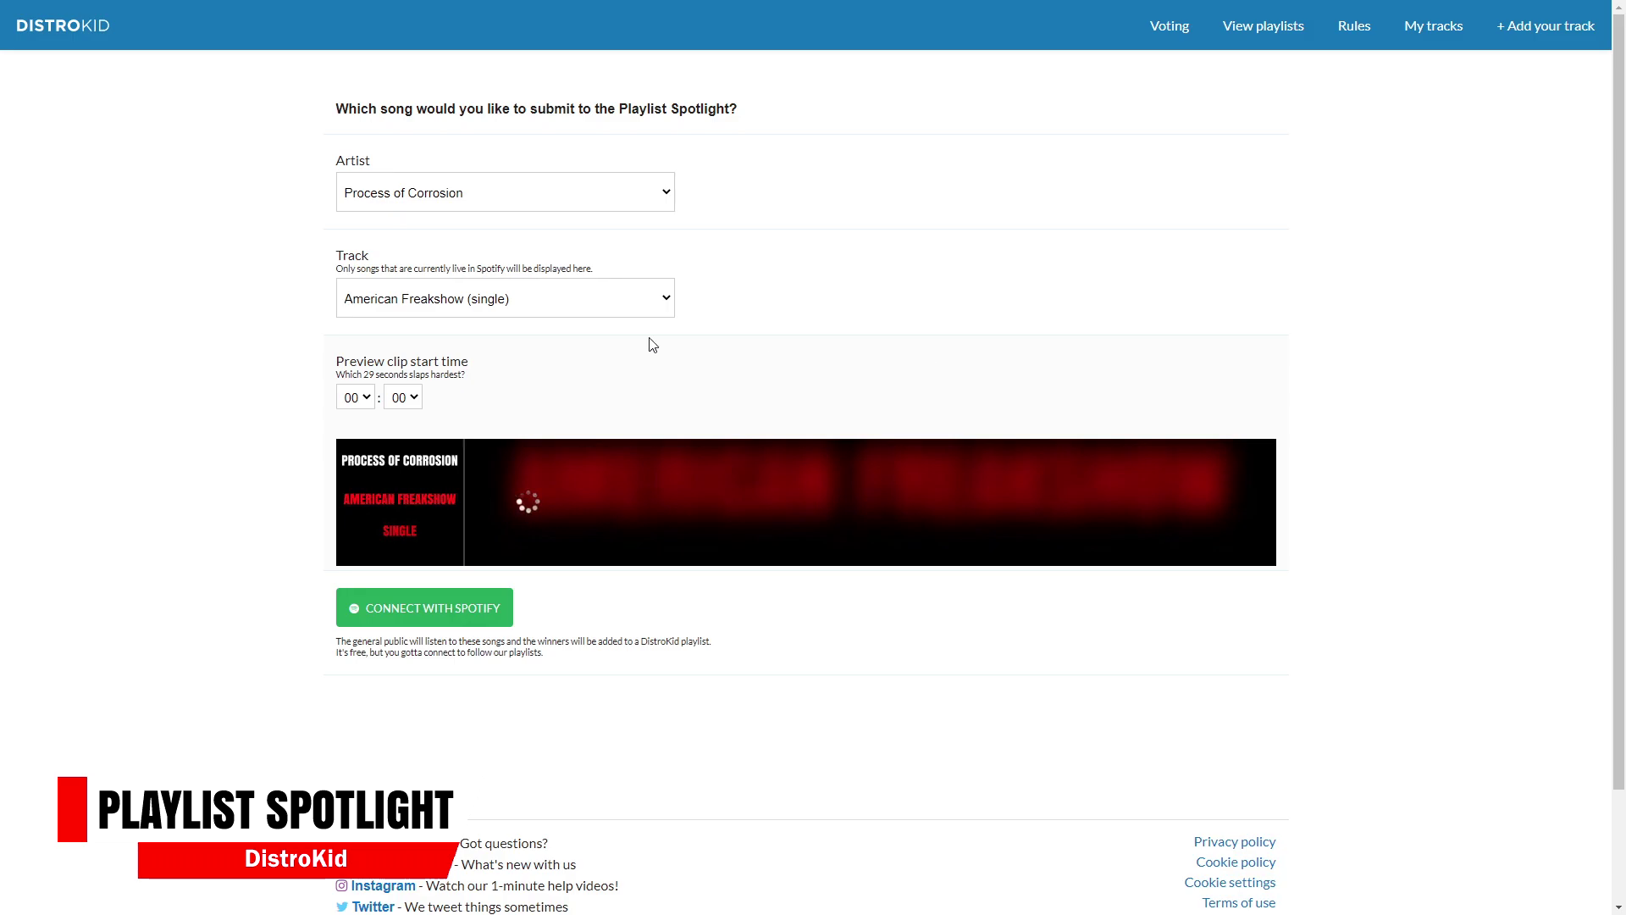
Step: Submit She Said Dance to the Playlist Spotlight, check it under My tracks, and return to voting
left_click(627, 193)
left_click(479, 238)
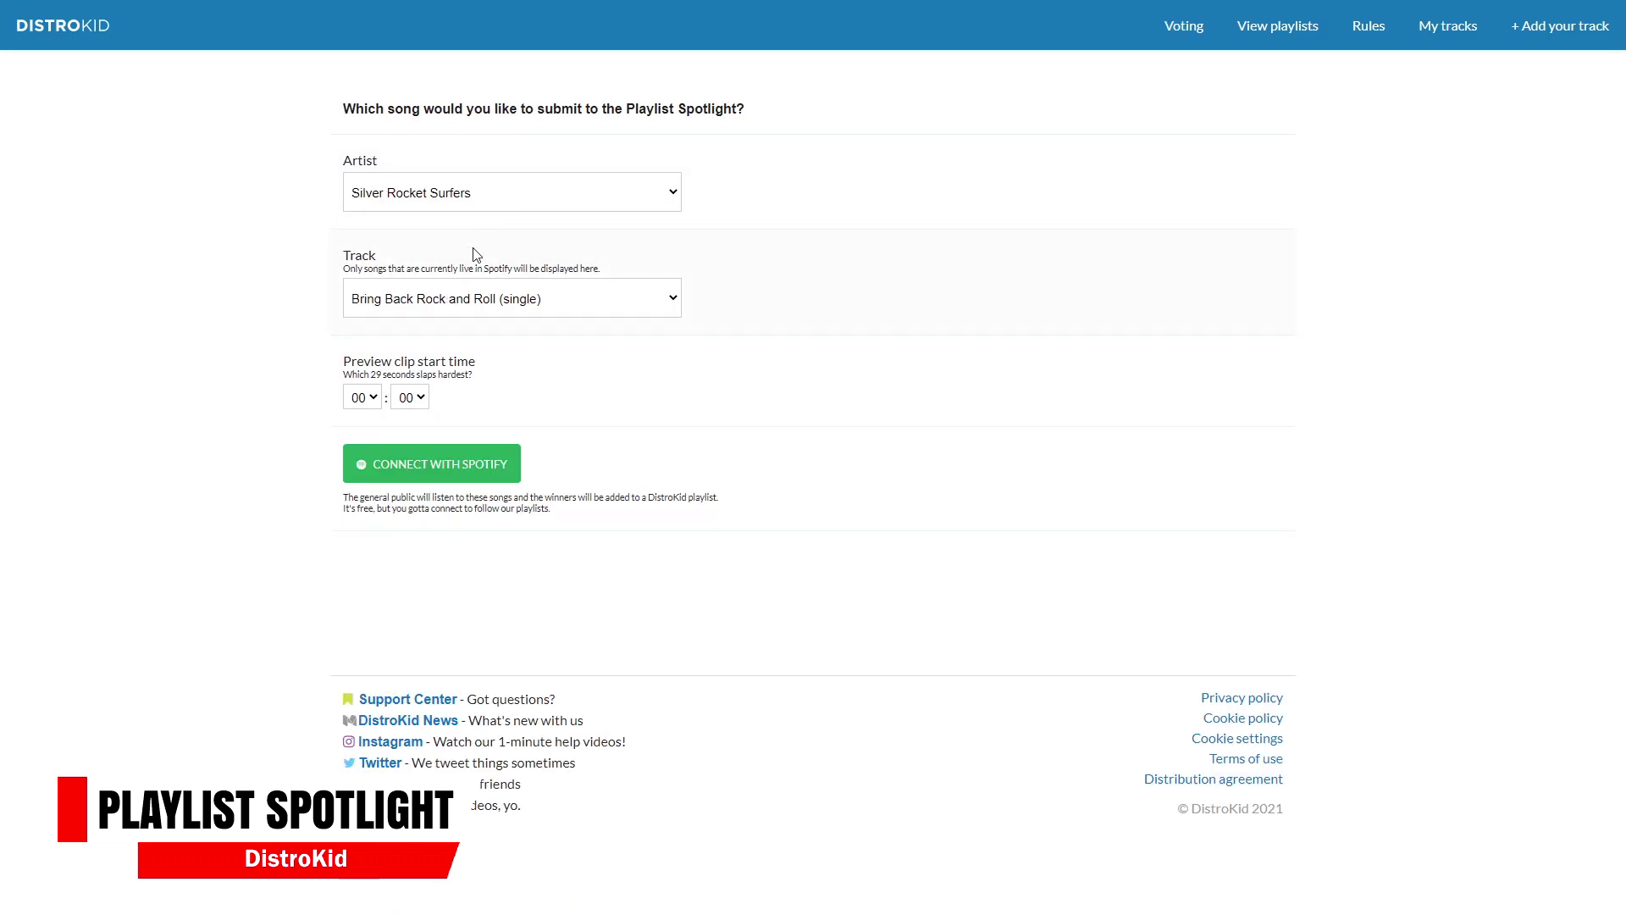
left_click(465, 300)
left_click(457, 435)
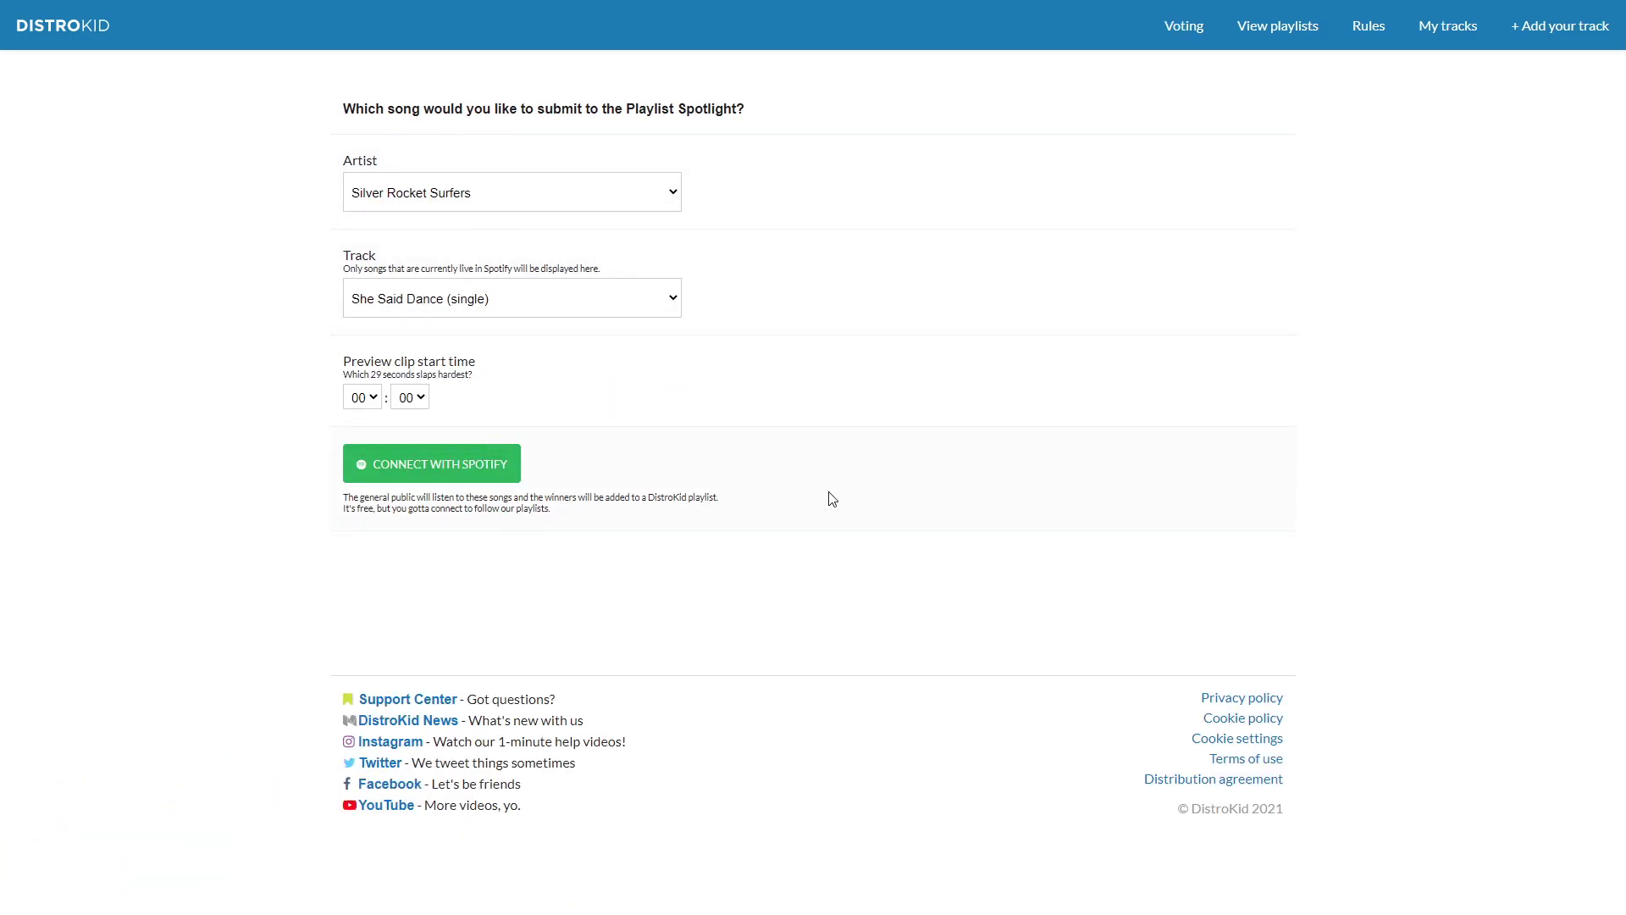
left_click(498, 466)
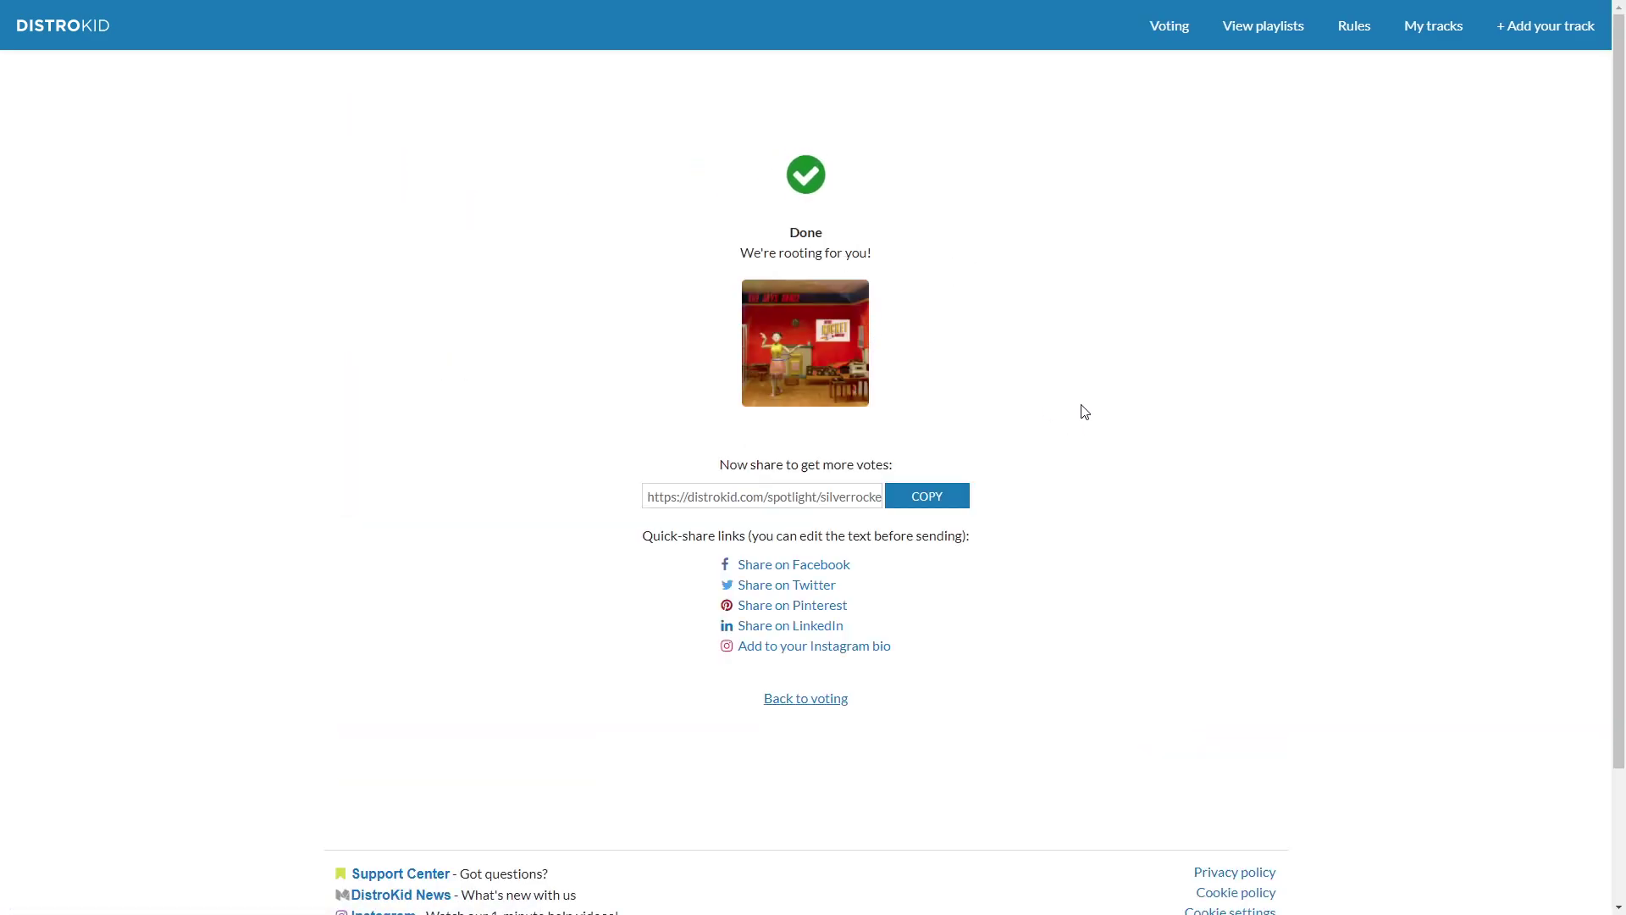
left_click(1457, 43)
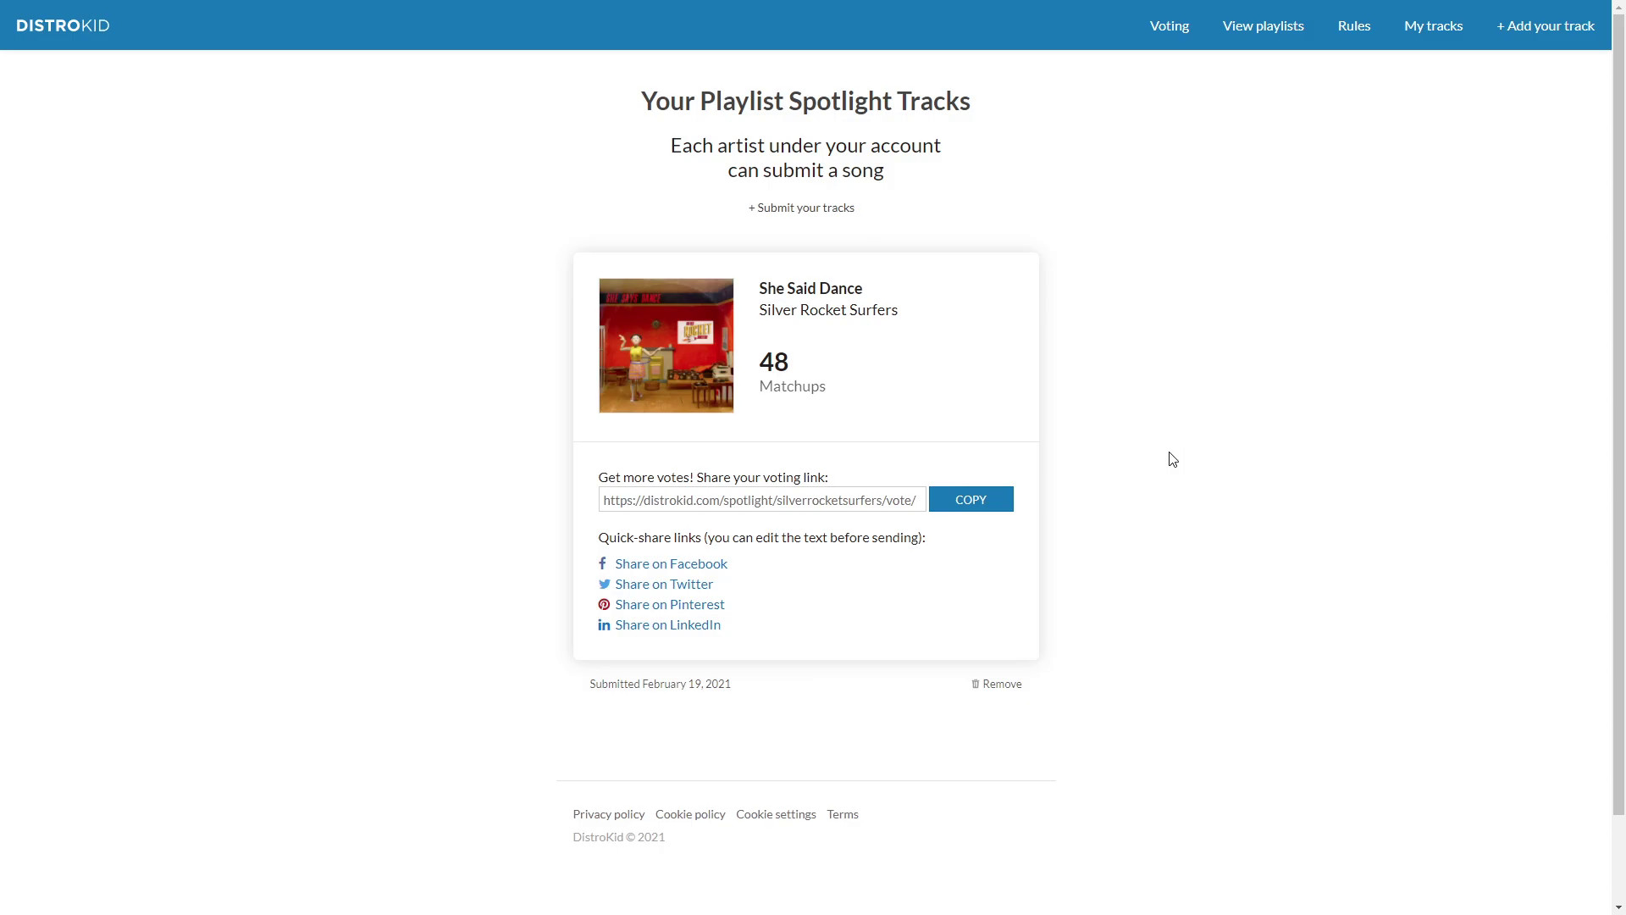
left_click(687, 343)
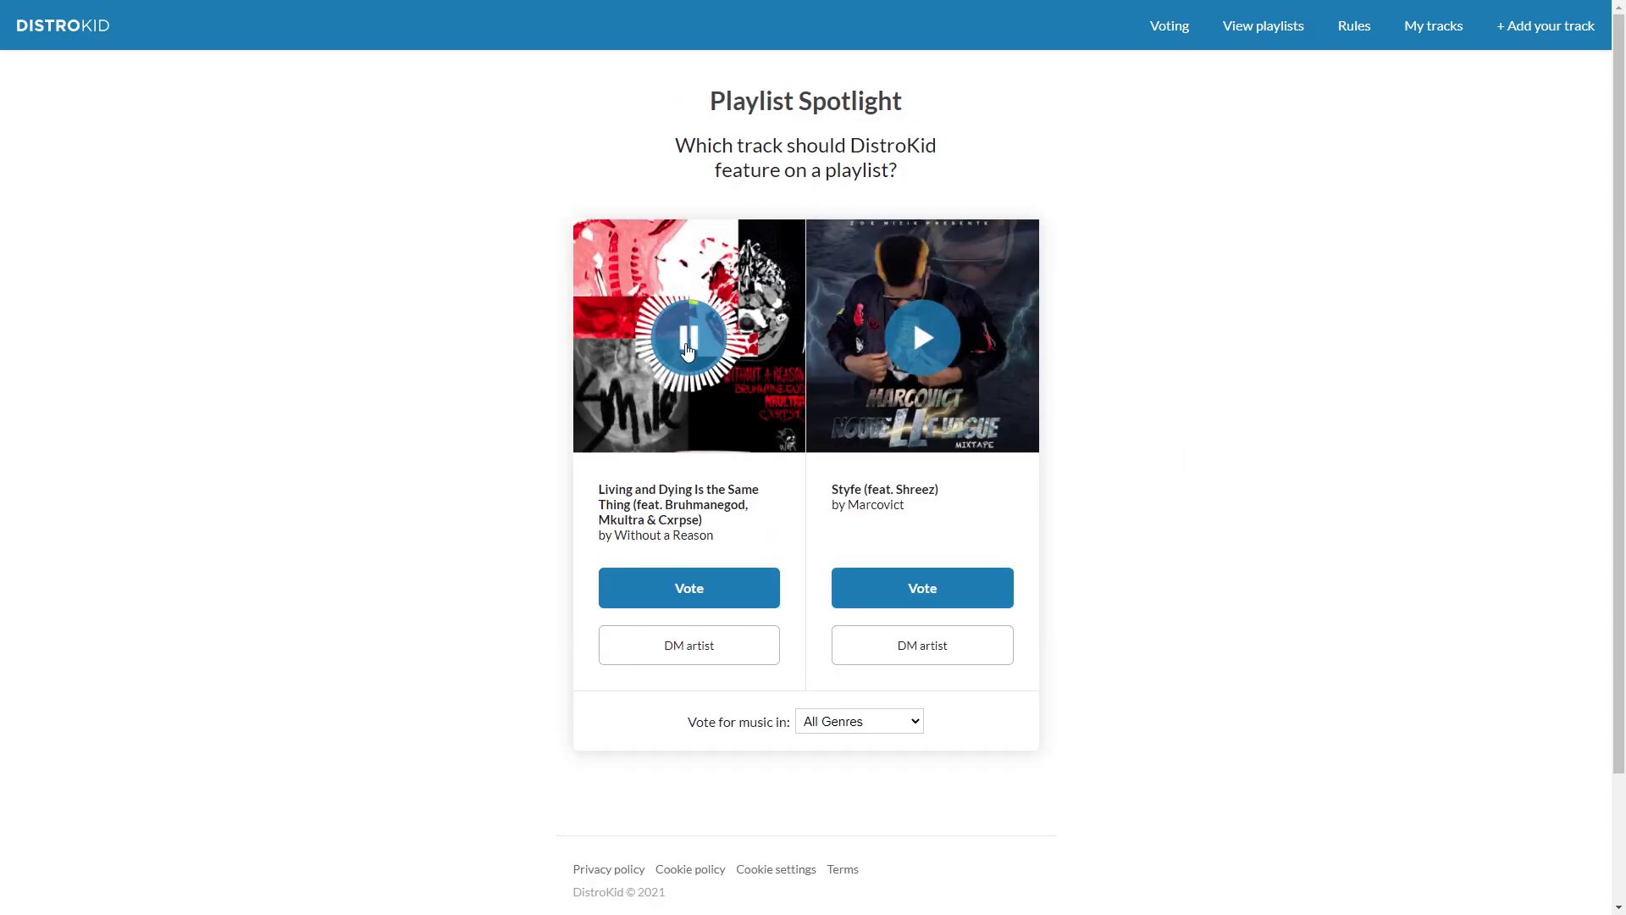
Step: Preview and vote for Styfe, then for Here We Go (Where Did You Go) over Like a Lolli
left_click(923, 355)
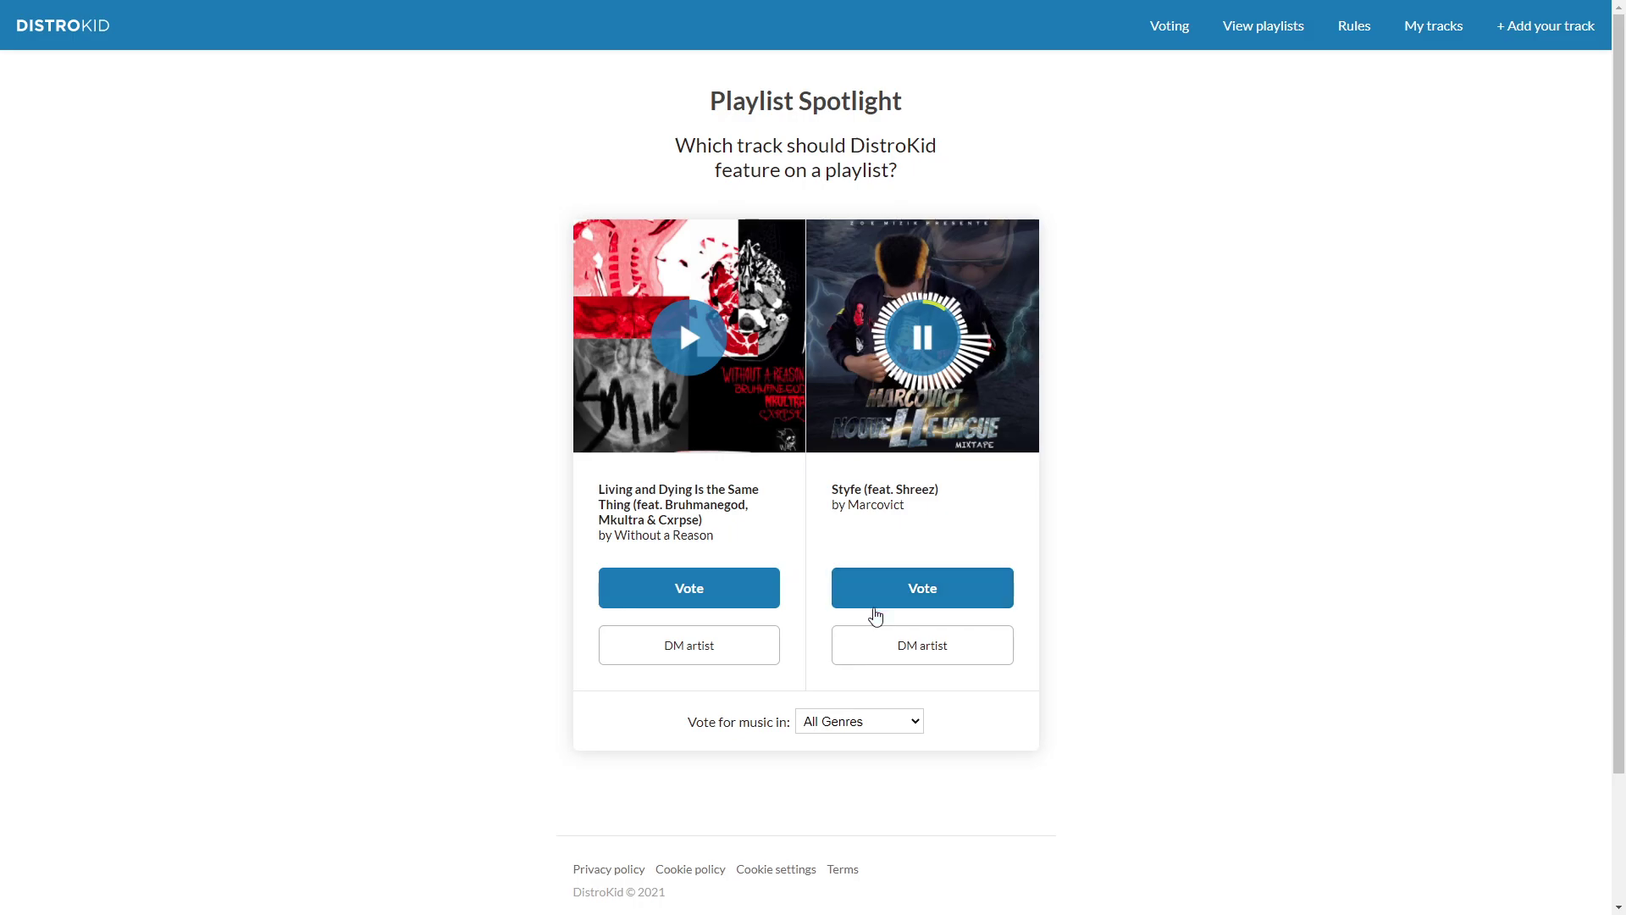
left_click(881, 596)
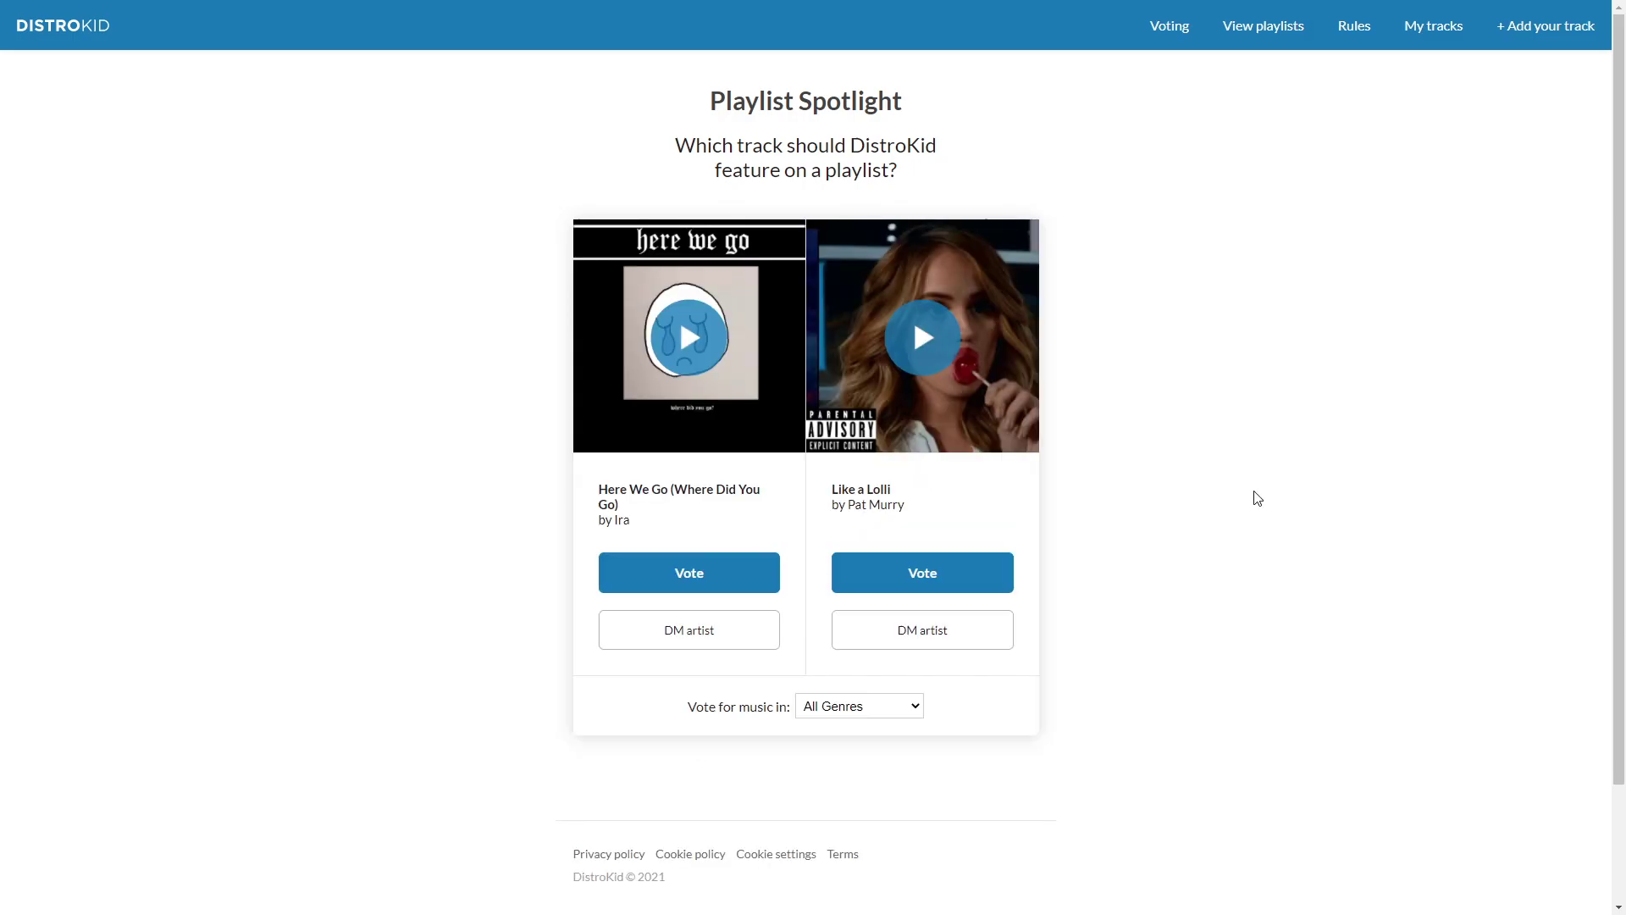
left_click(661, 350)
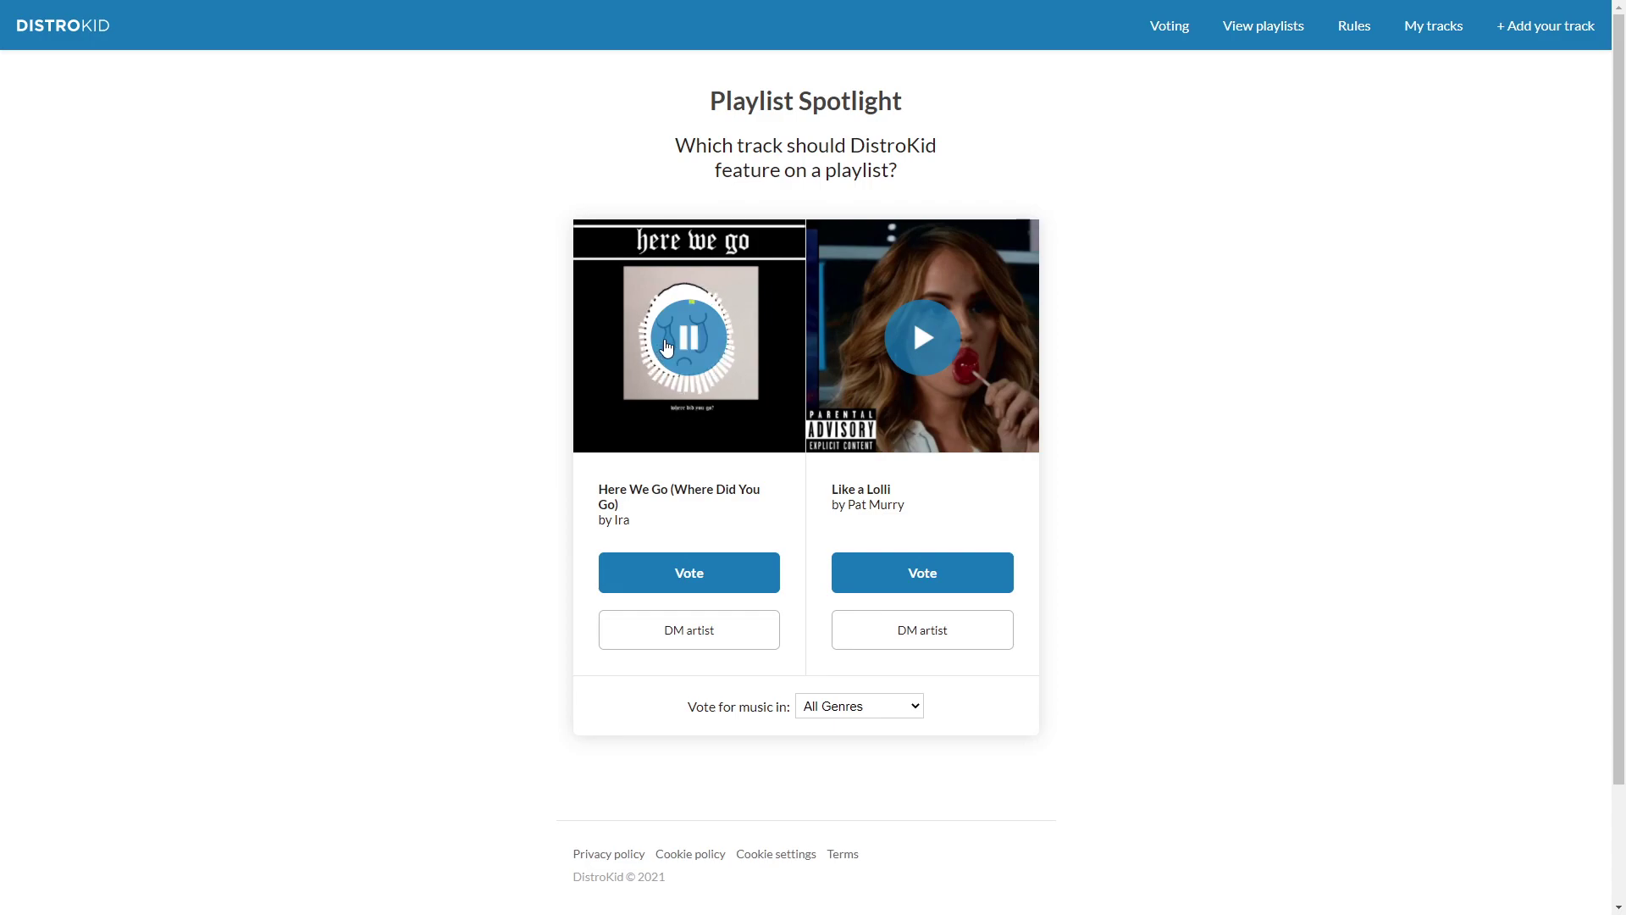
left_click(666, 348)
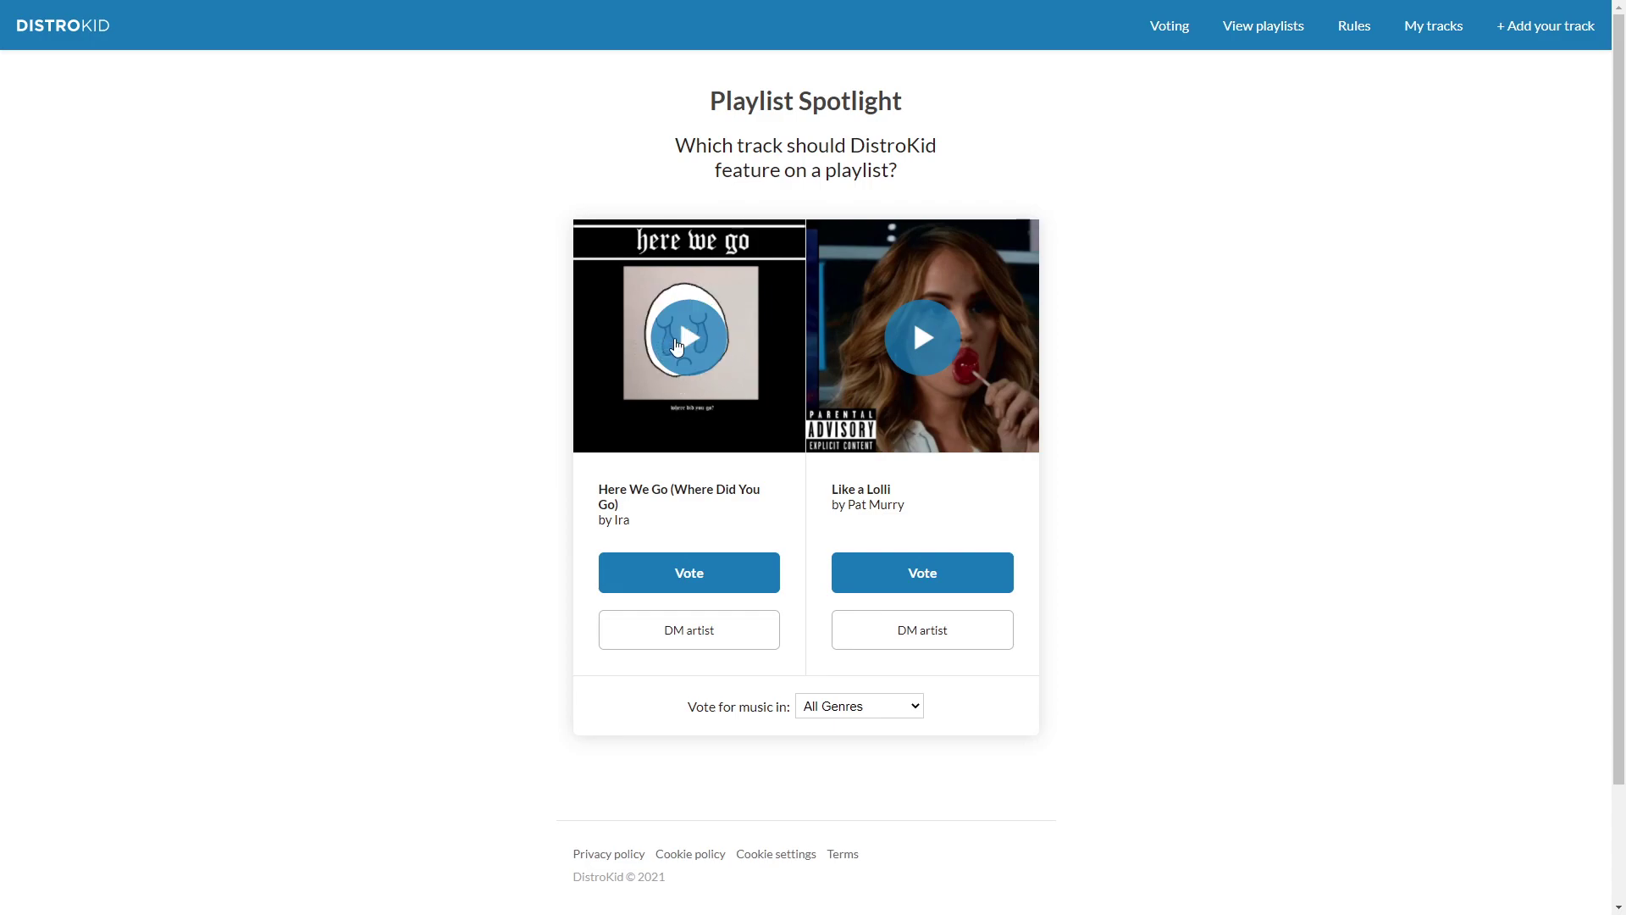
left_click(940, 352)
left_click(940, 353)
left_click(722, 567)
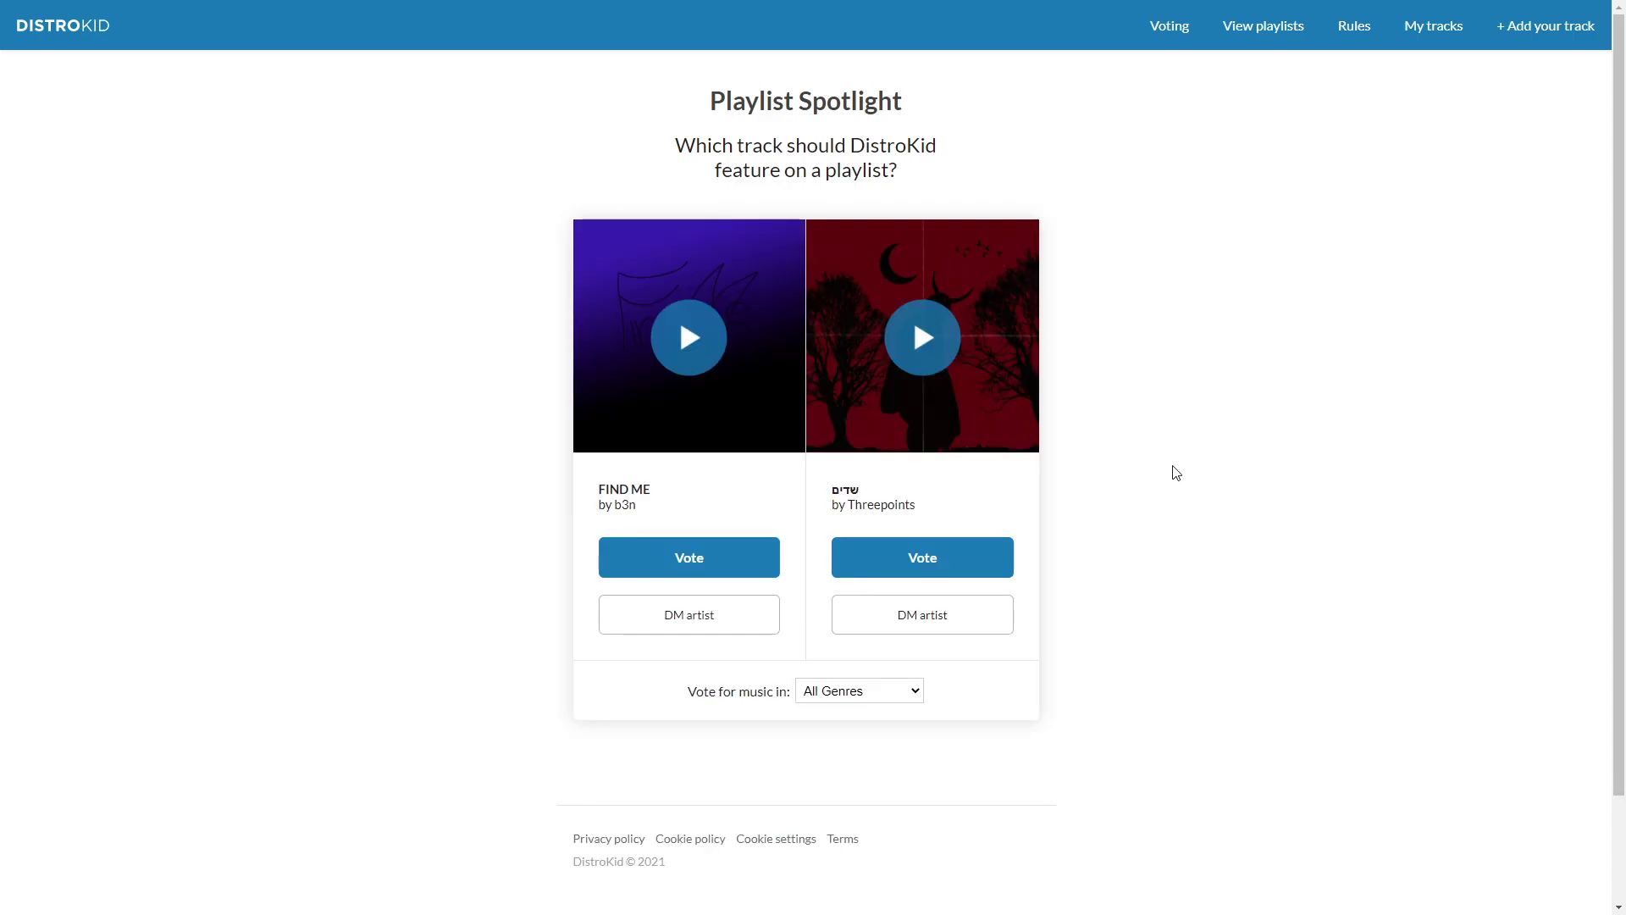
Step: Preview both tracks in the next matchup and vote for FIND ME
left_click(899, 372)
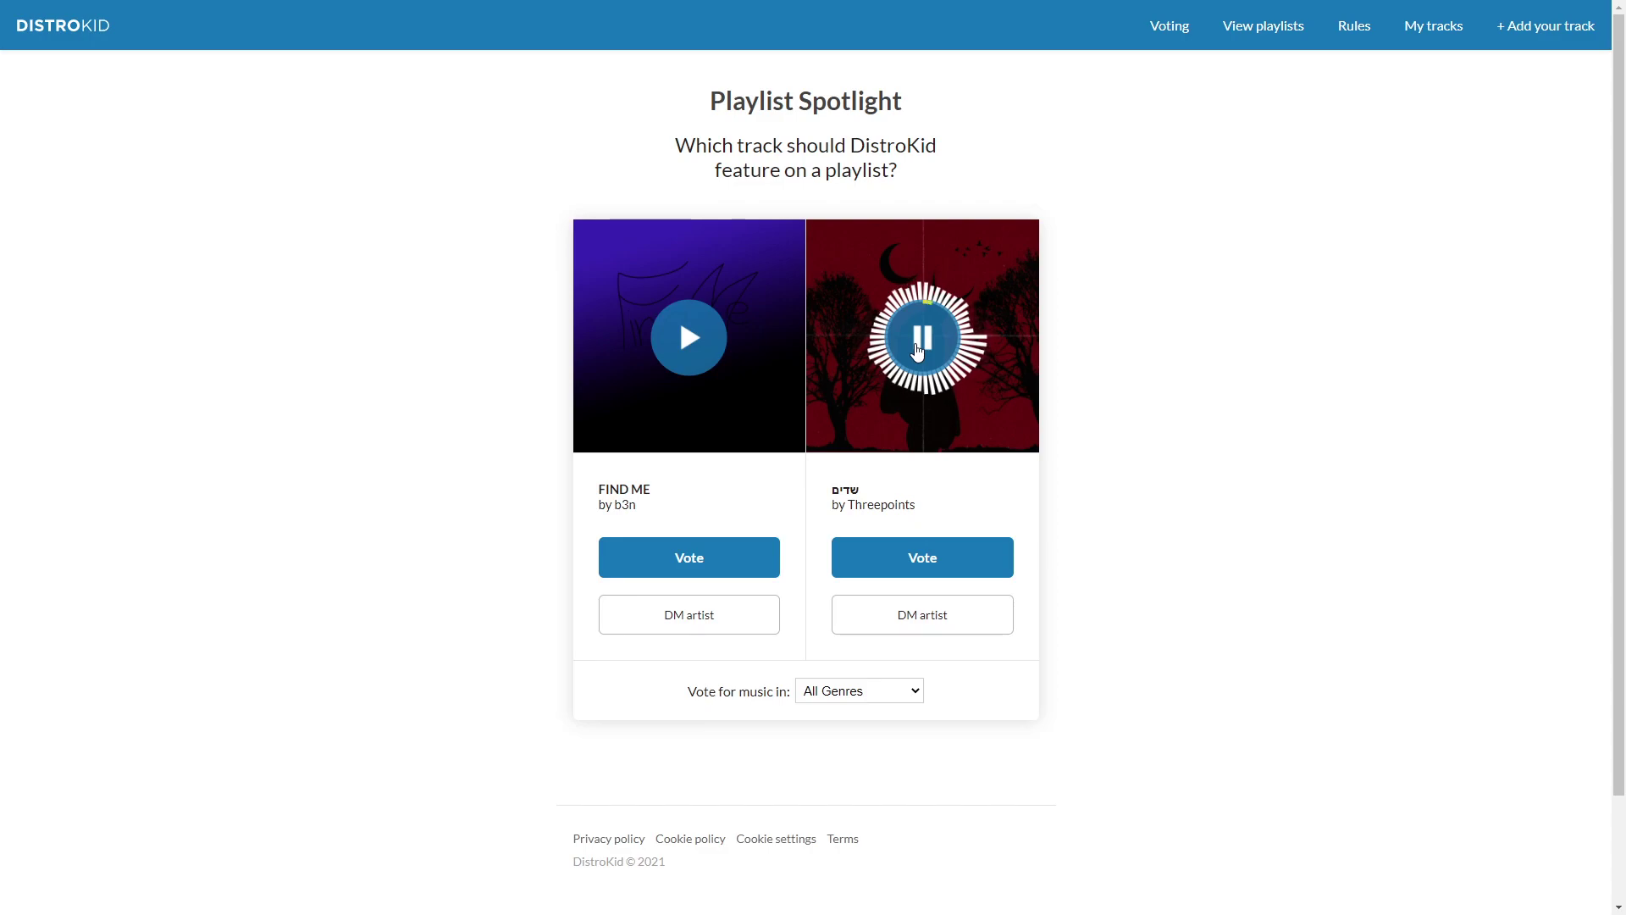
left_click(694, 351)
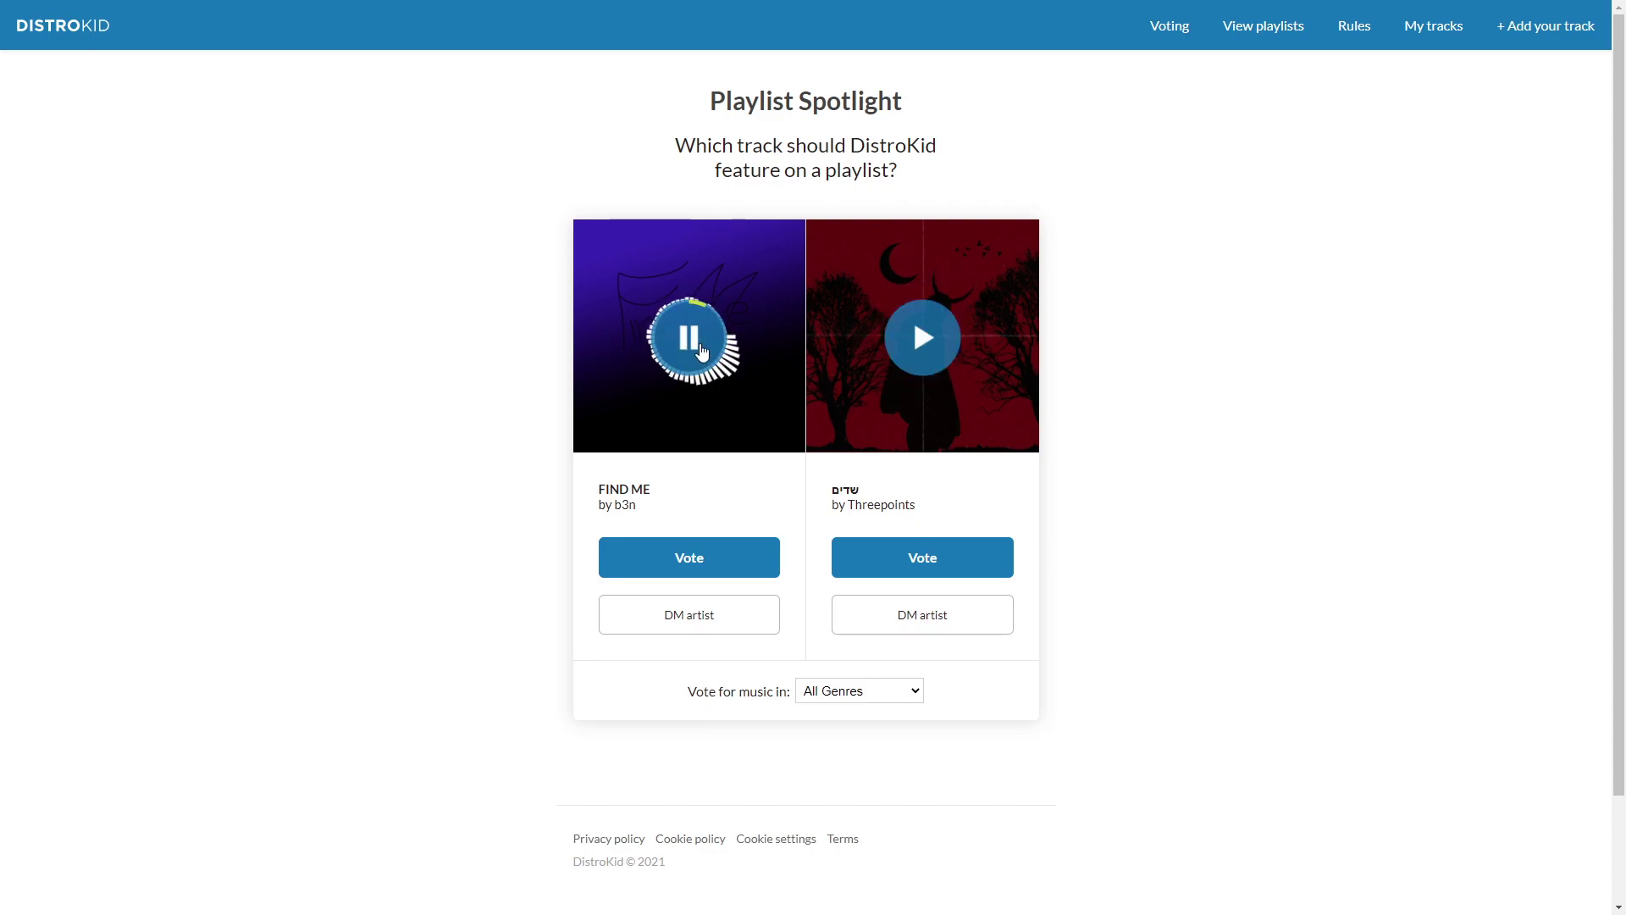
left_click(700, 351)
left_click(728, 558)
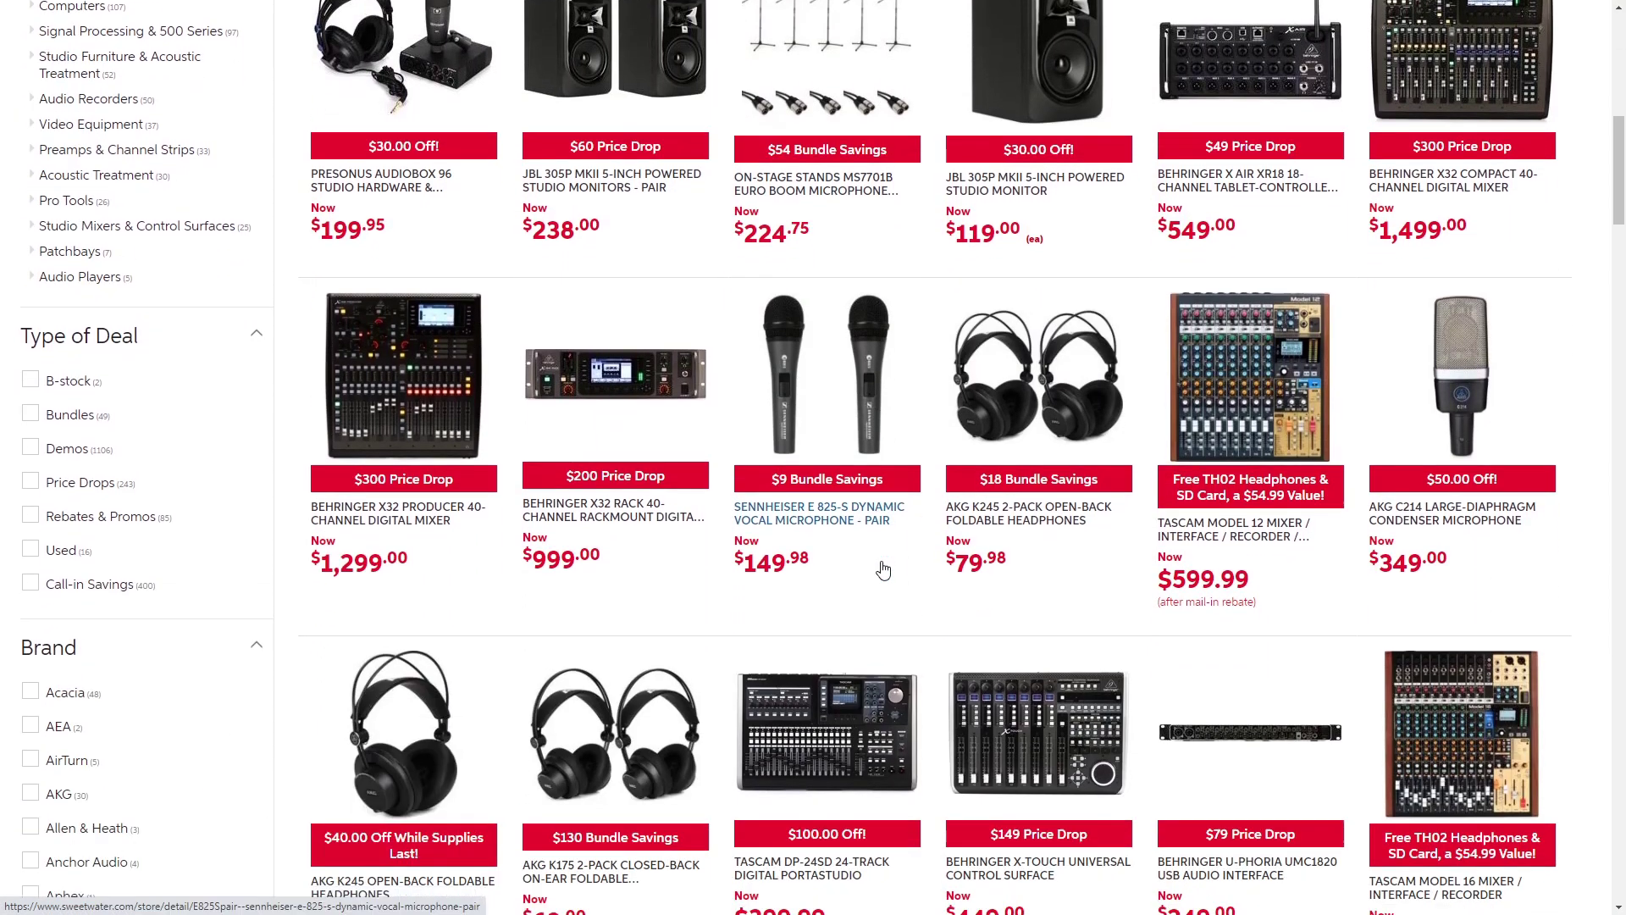
Step: Scroll the recording deals grid and open the AKG C214 microphone listing
left_click(1452, 513)
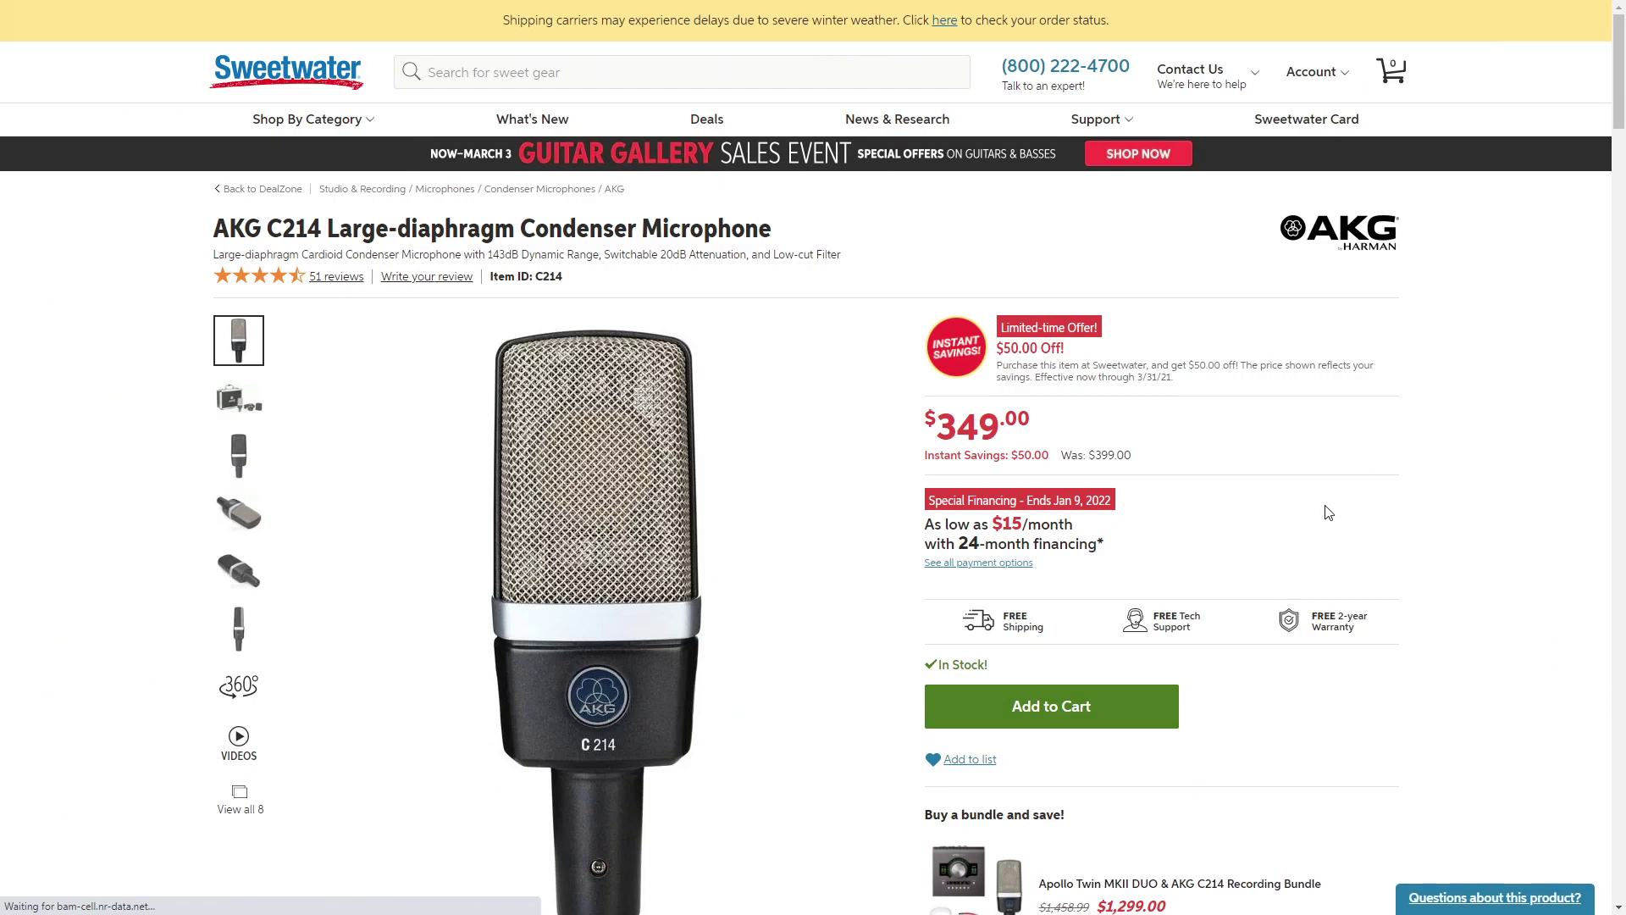
scroll(1328, 513, "down", 1)
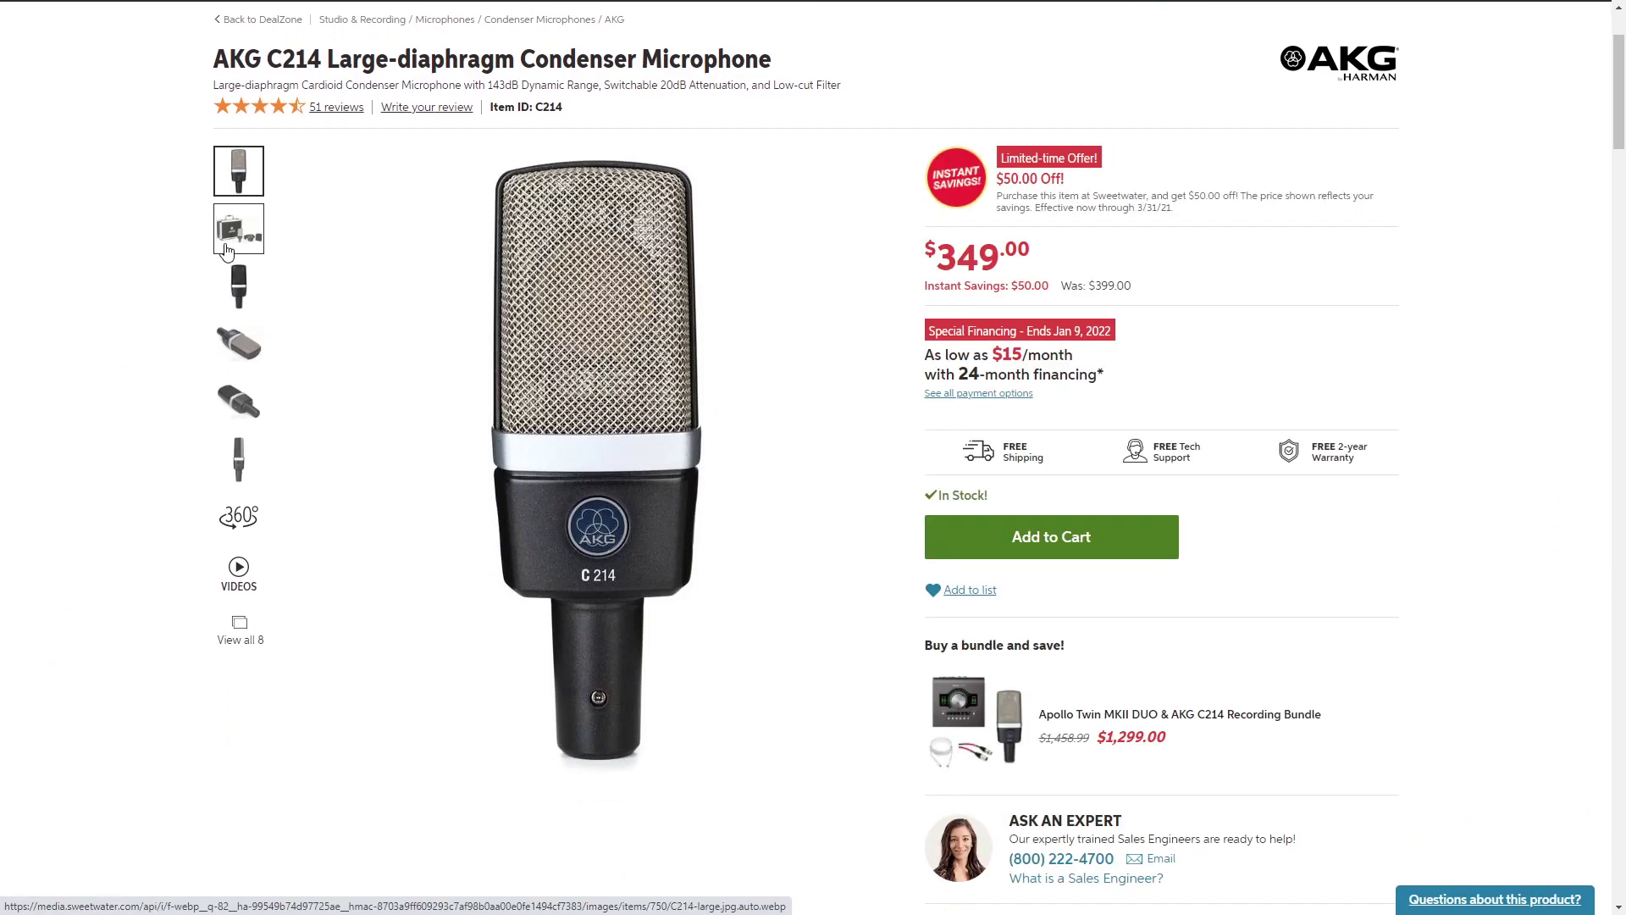
Step: Browse the AKG C214 gallery photos, then the RE320 case-and-clip and front views
left_click(227, 244)
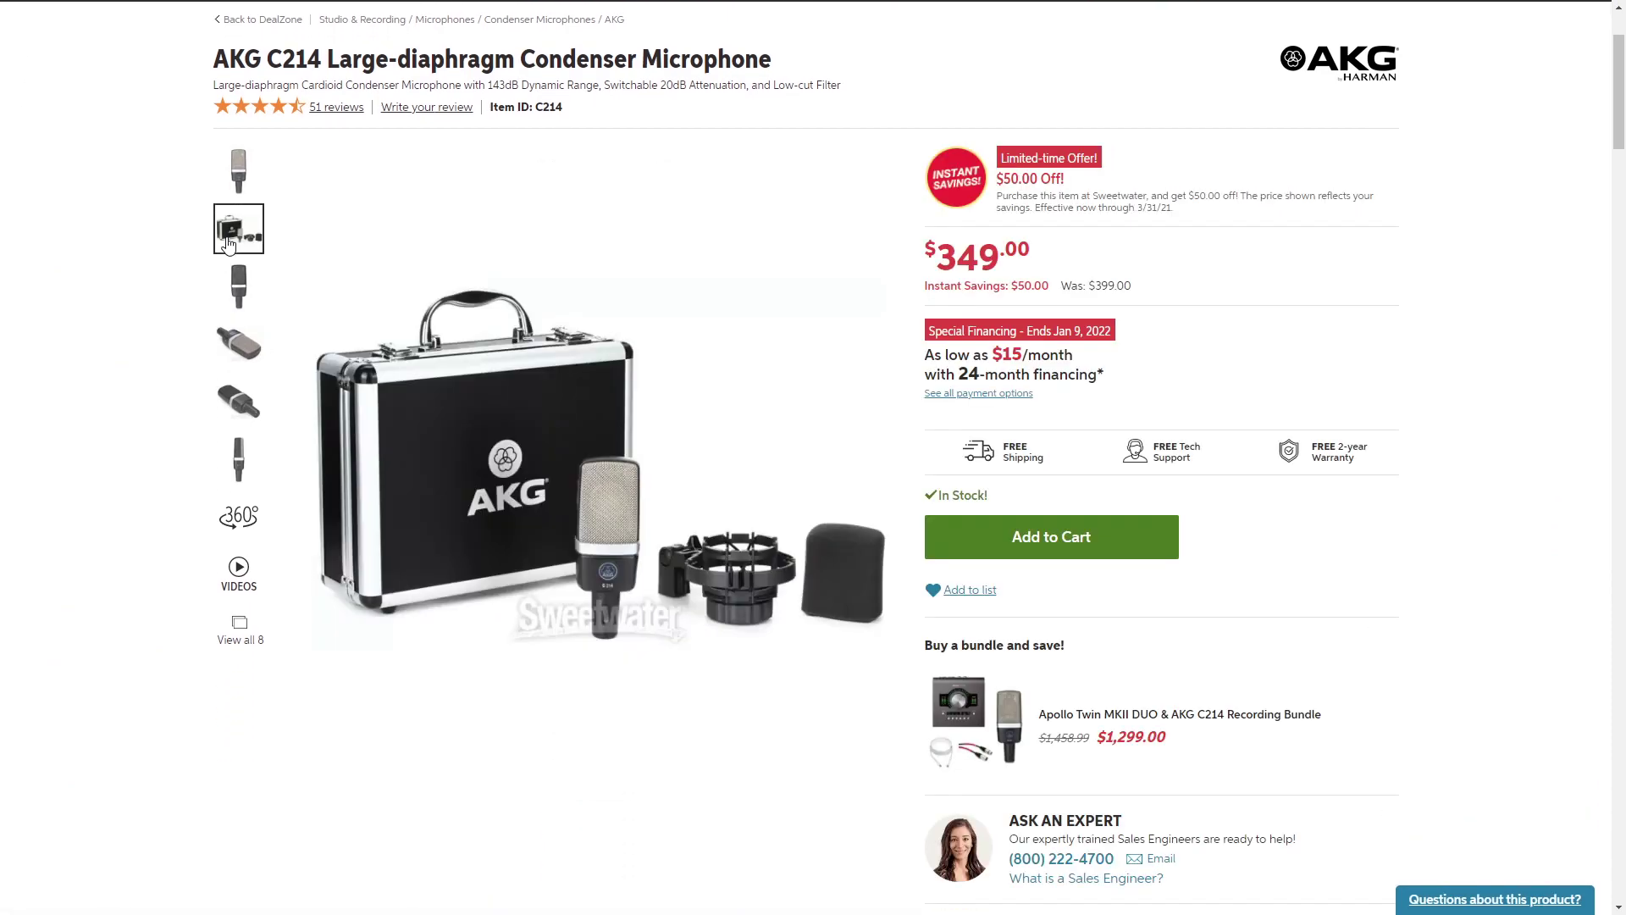
left_click(237, 286)
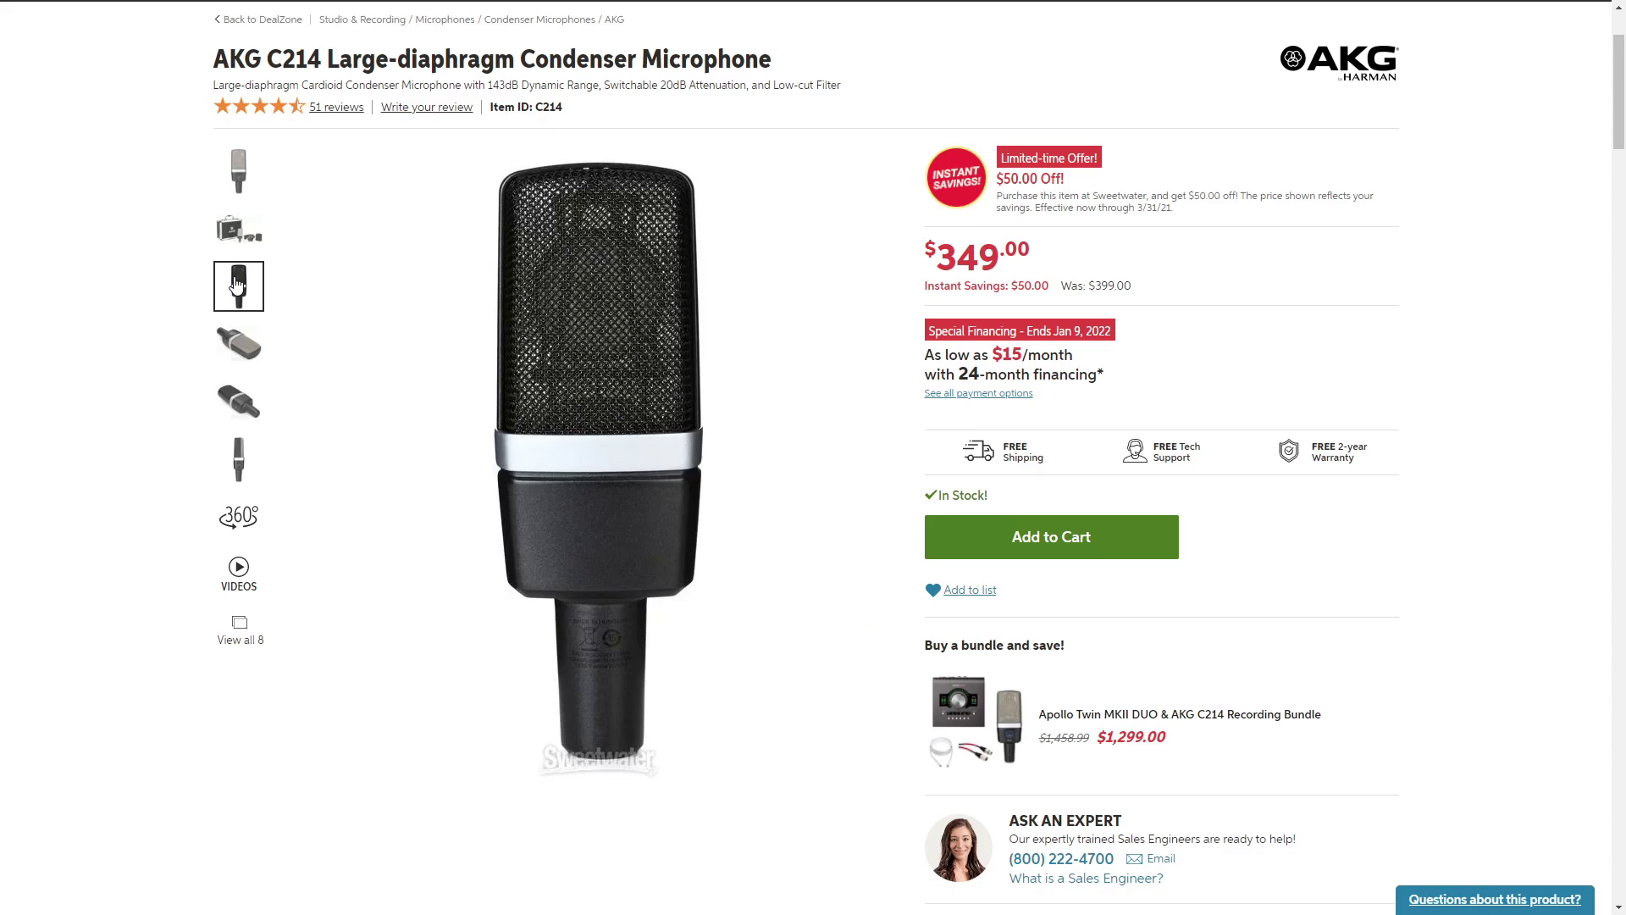
left_click(238, 352)
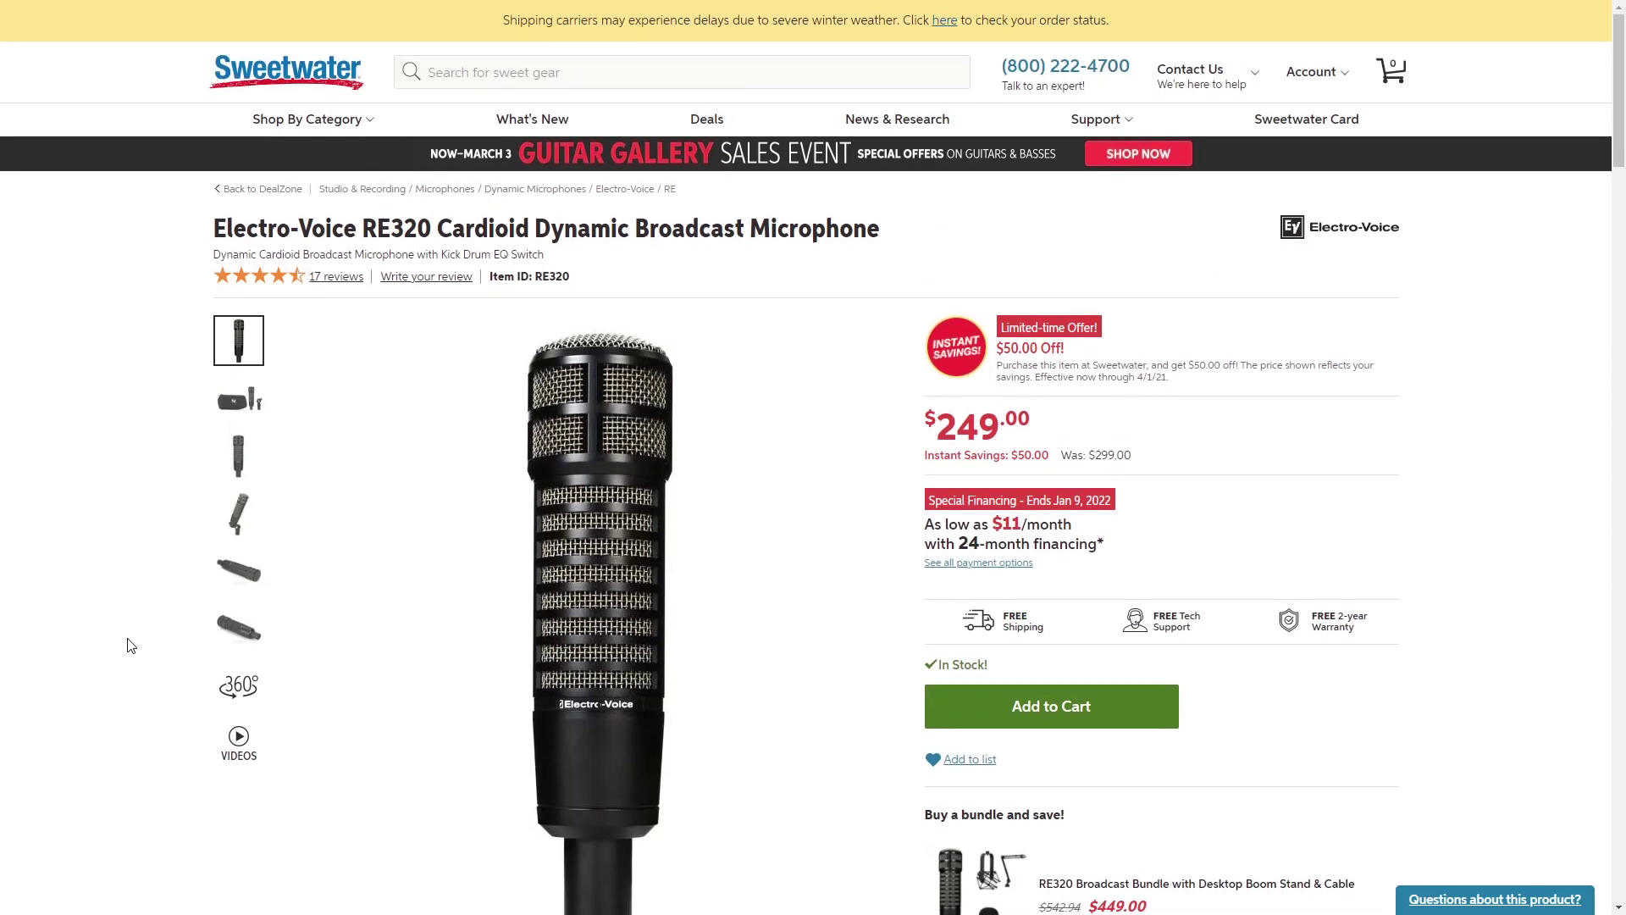
scroll(128, 643, "down", 1)
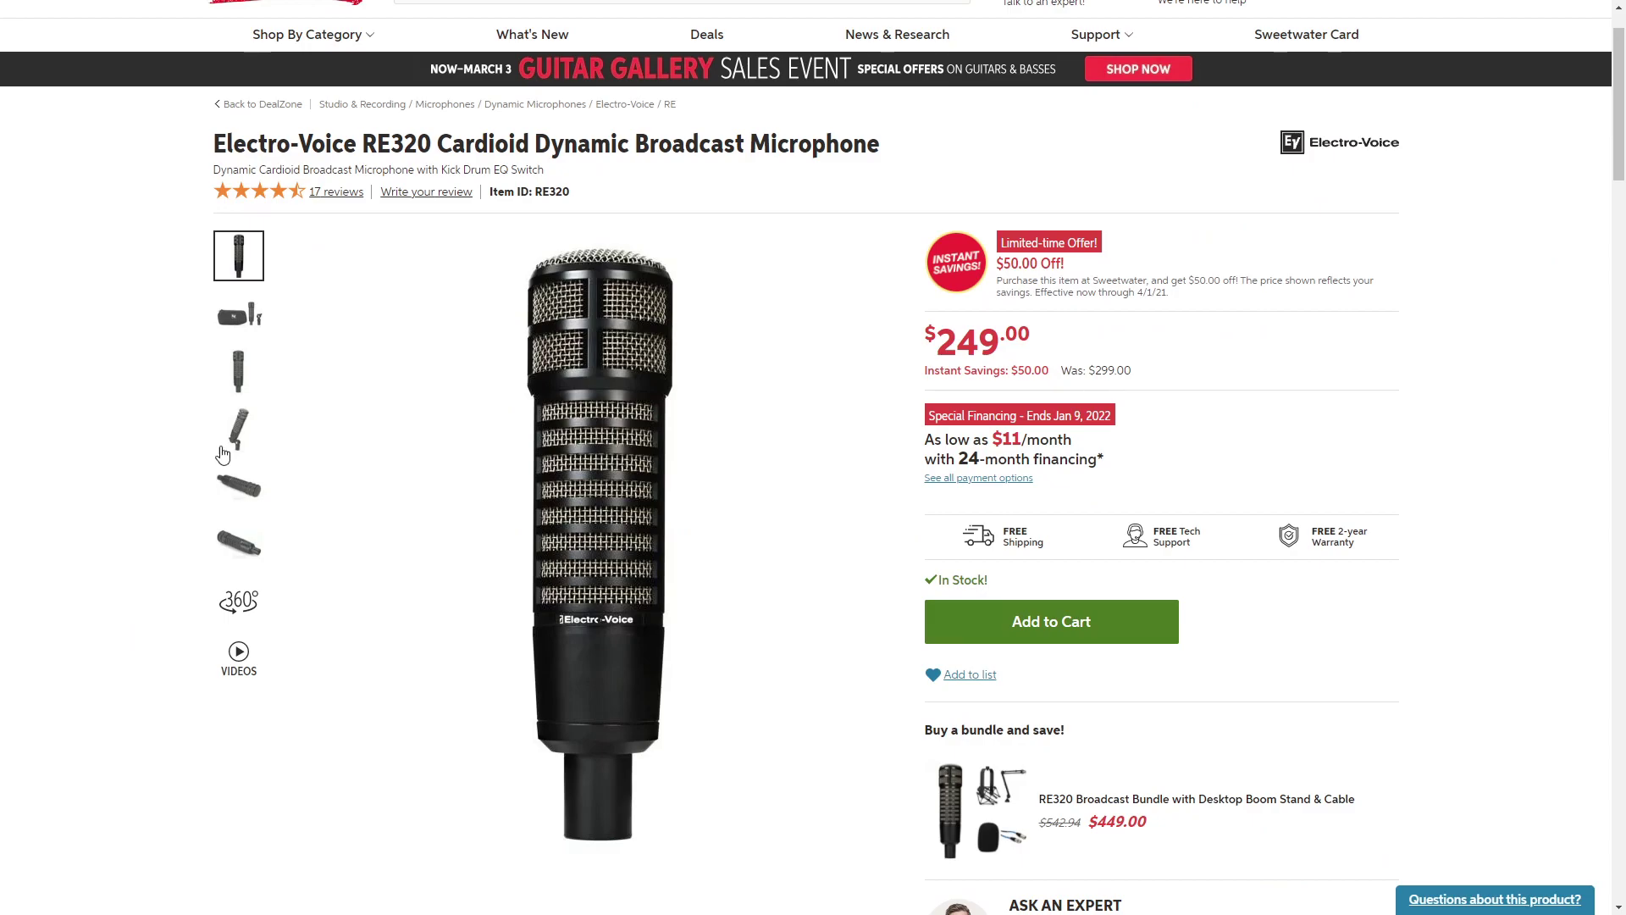
left_click(228, 339)
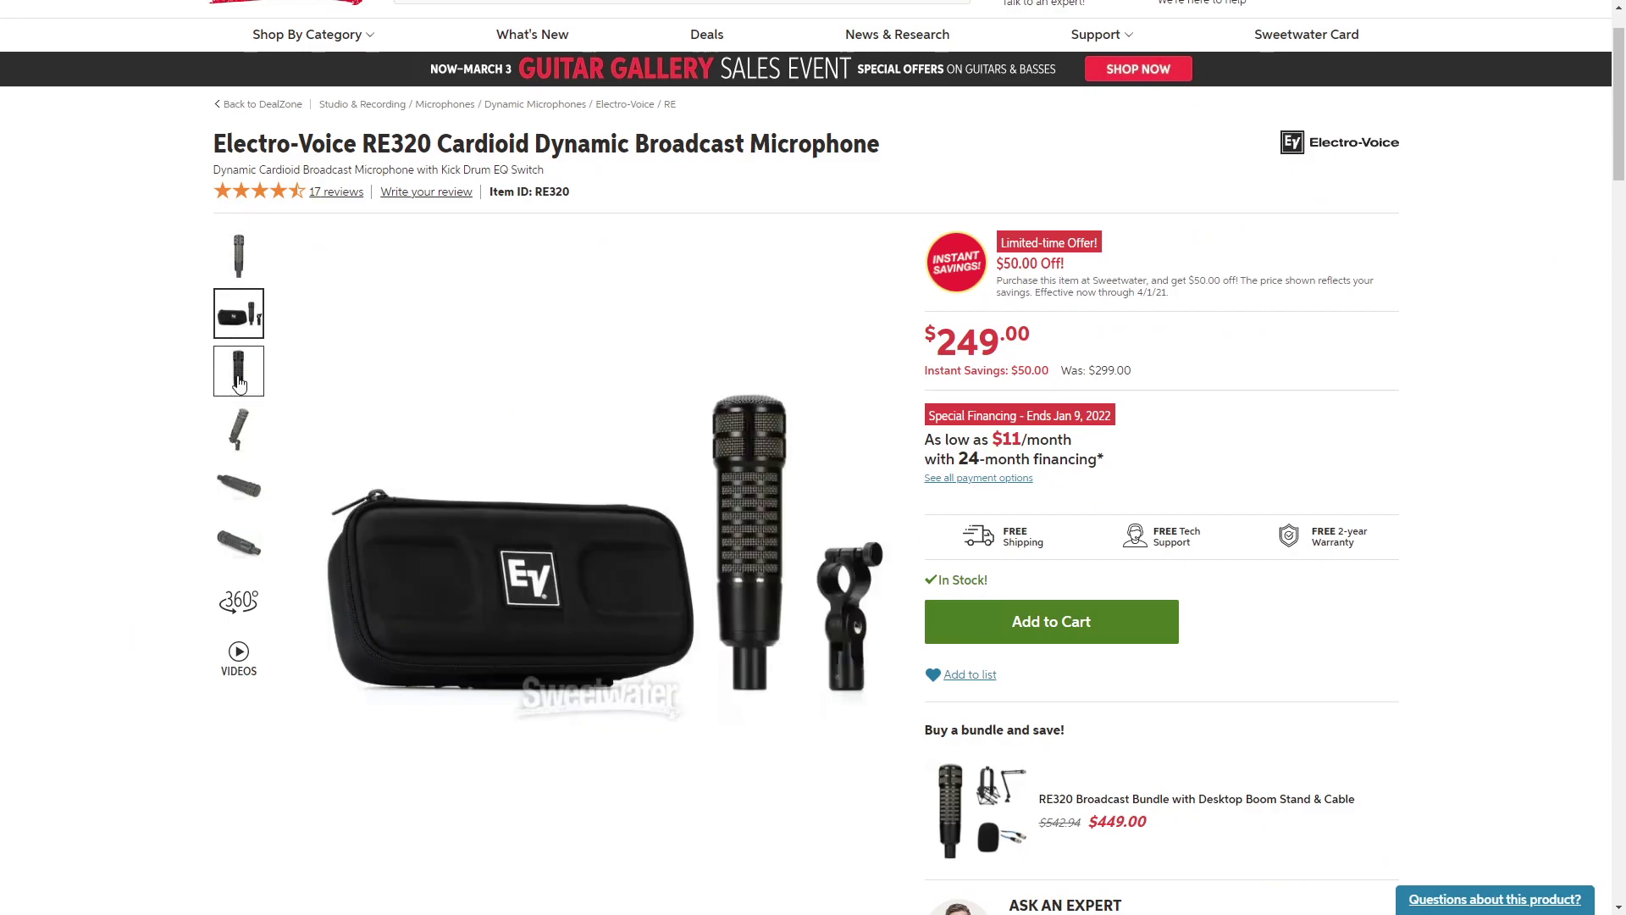
left_click(239, 381)
Step: View the UMC22 interface photos, including rear panel, front and angled views
left_click(422, 552)
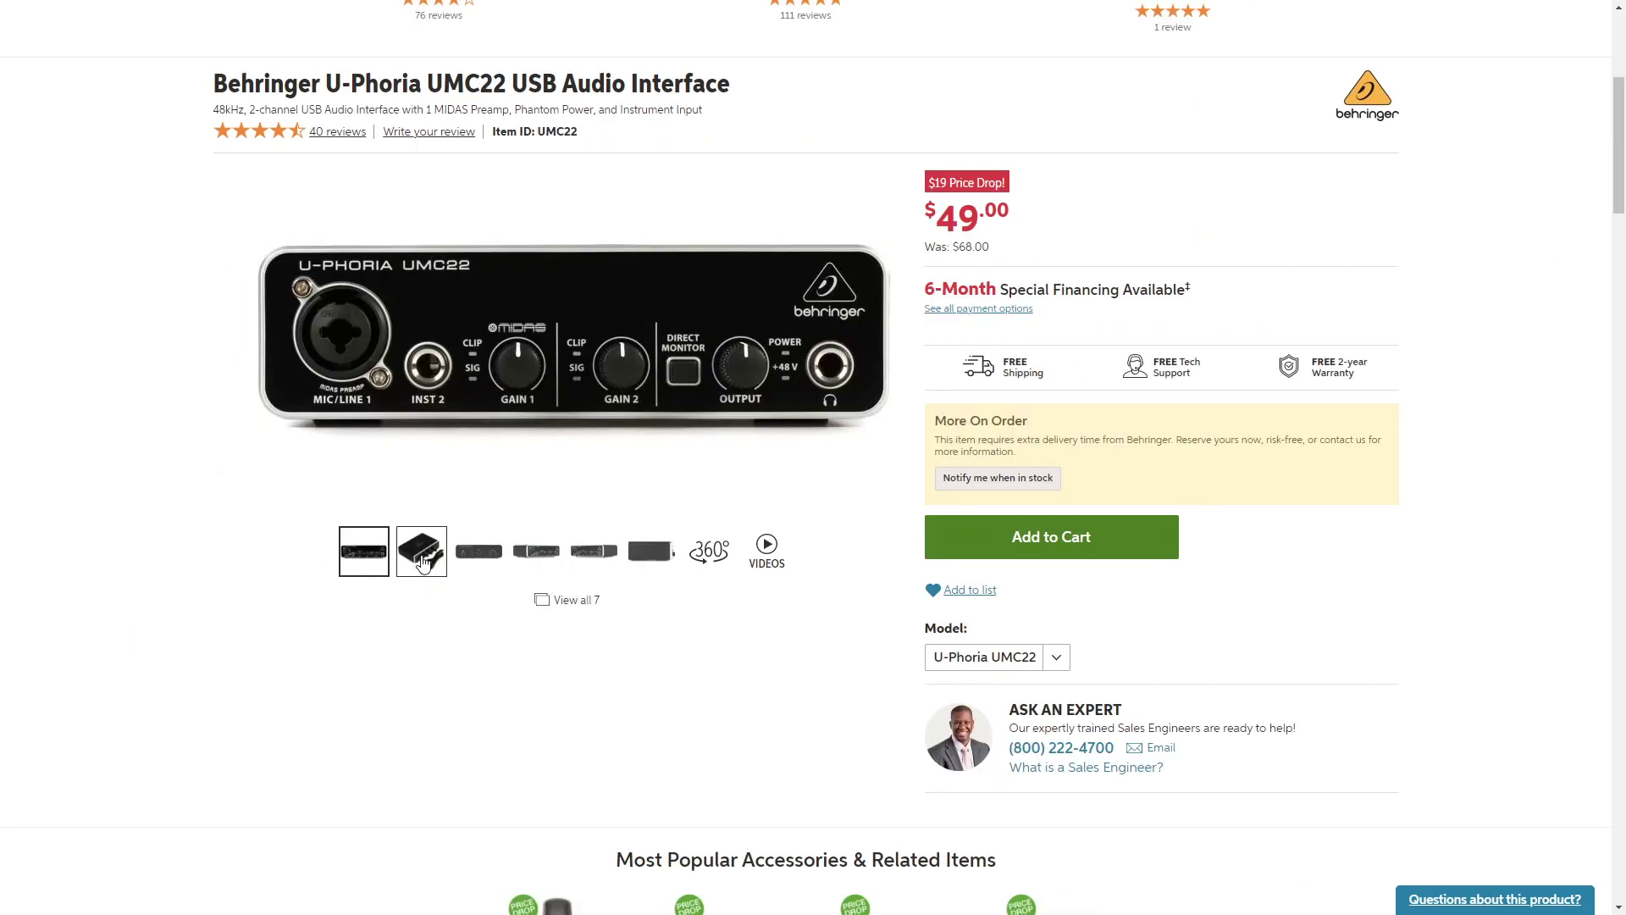
left_click(484, 573)
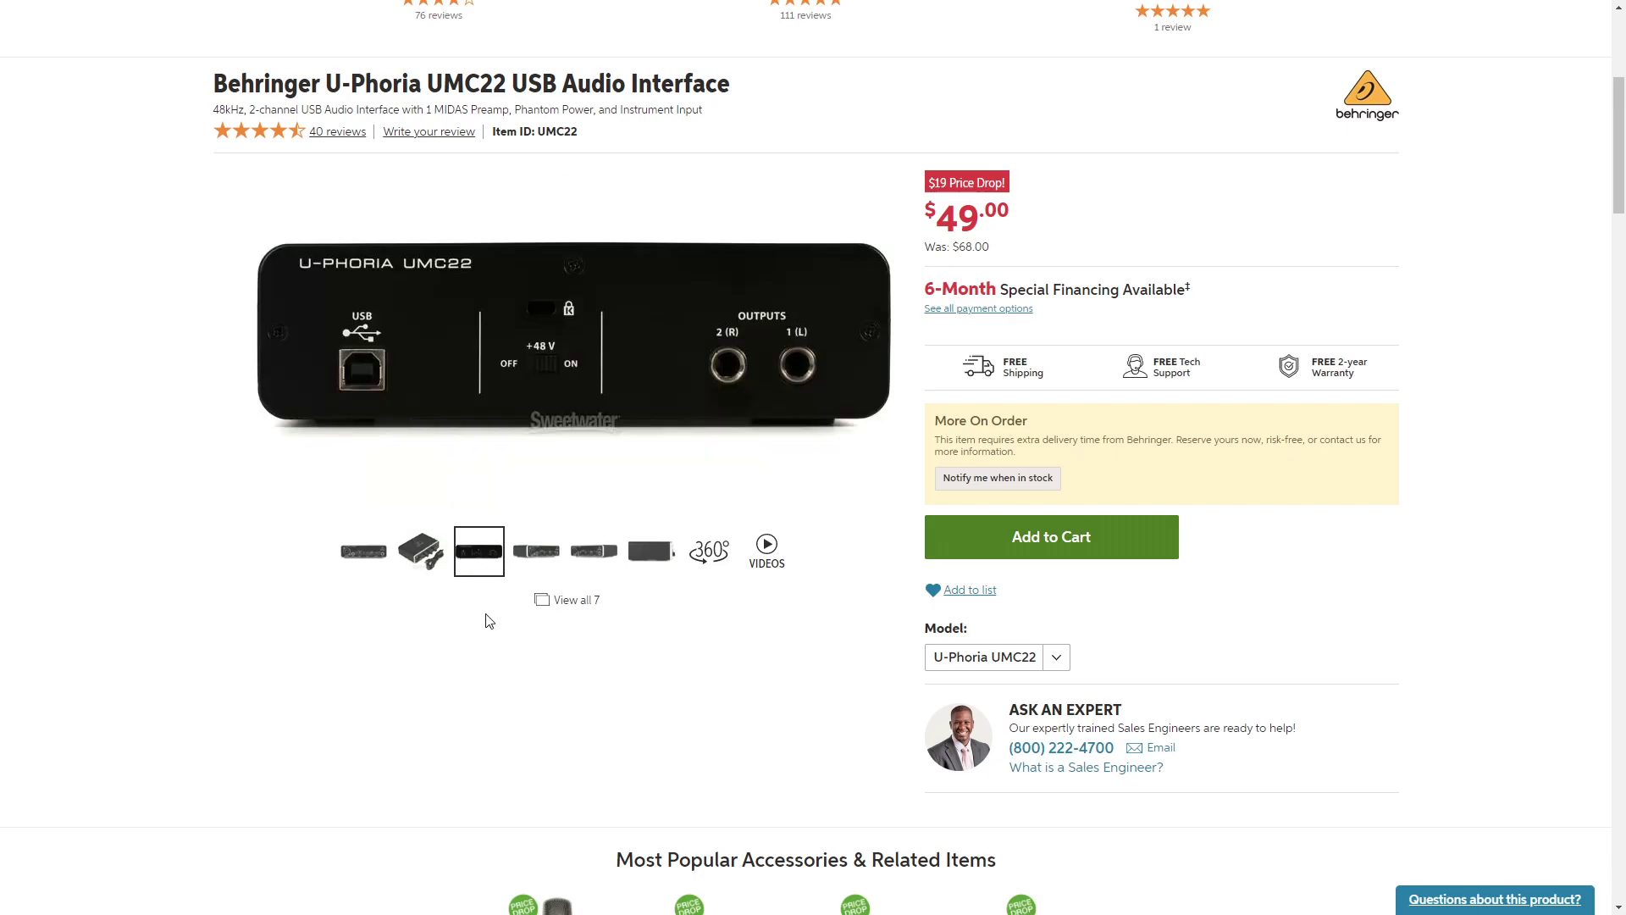
left_click(540, 573)
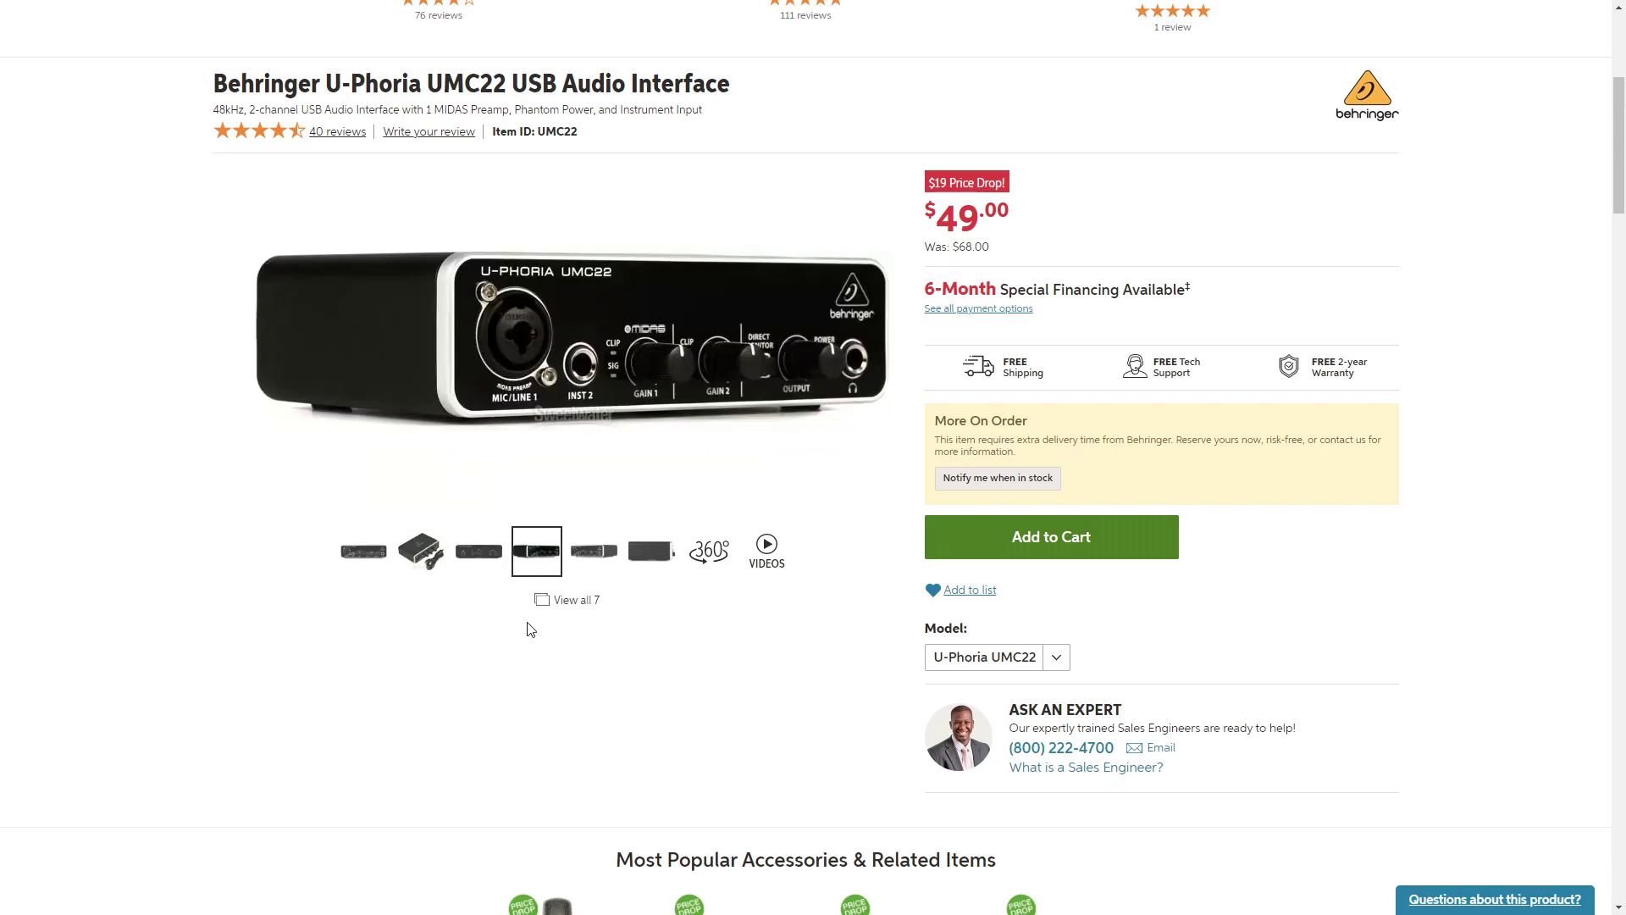
left_click(592, 569)
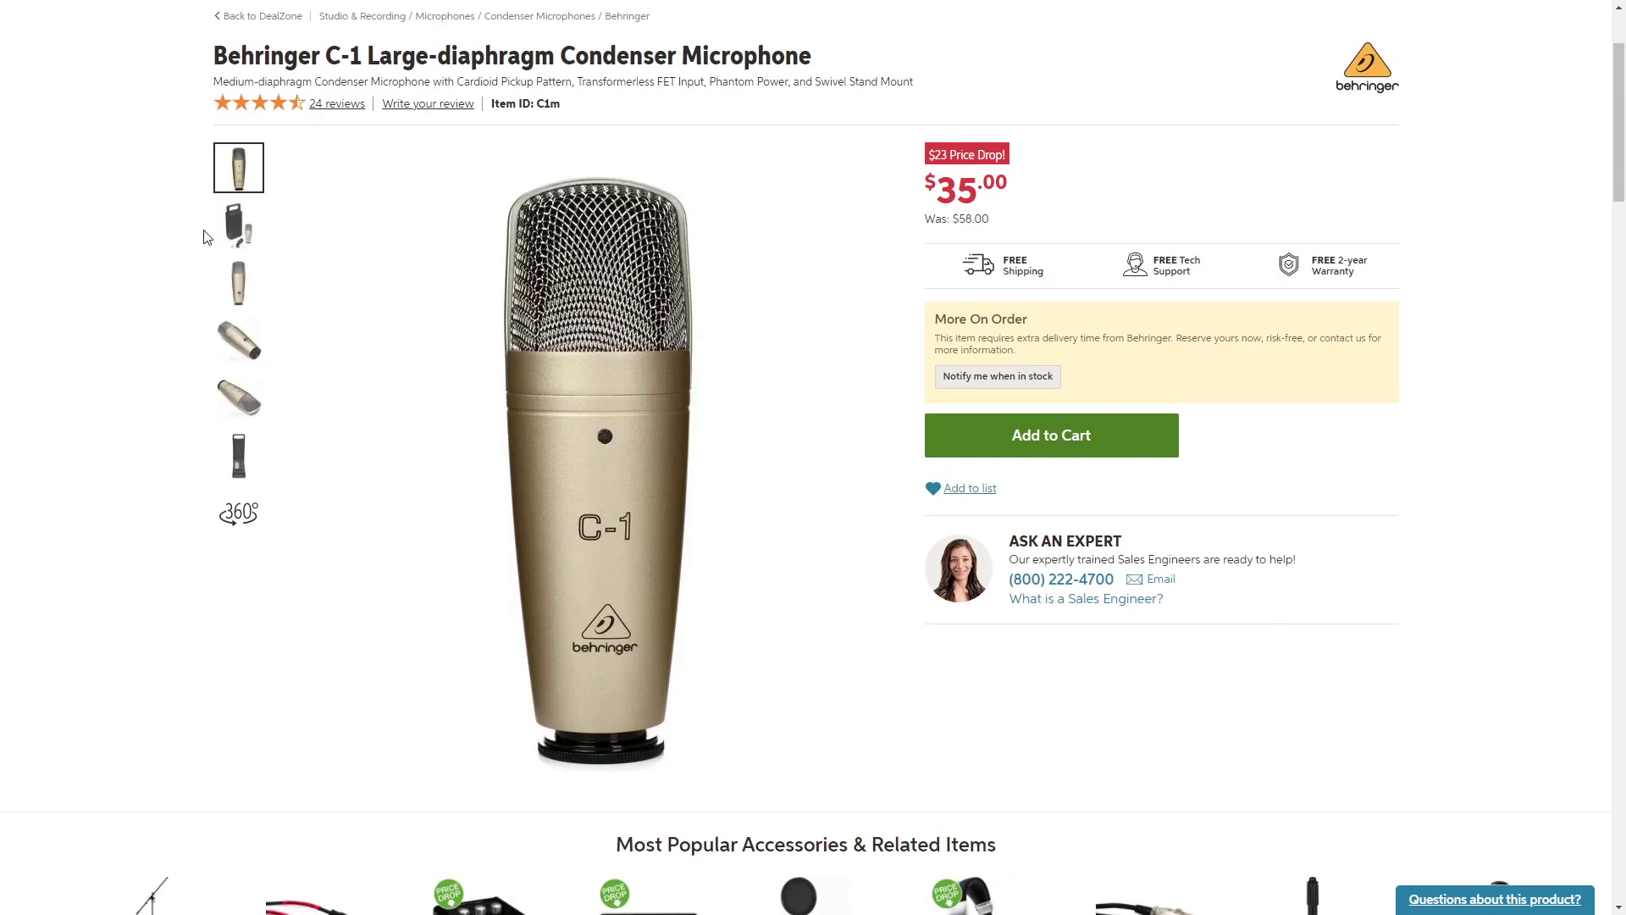
Step: Browse the Behringer C-1 photos and spin its 360° view to other angles
left_click(239, 224)
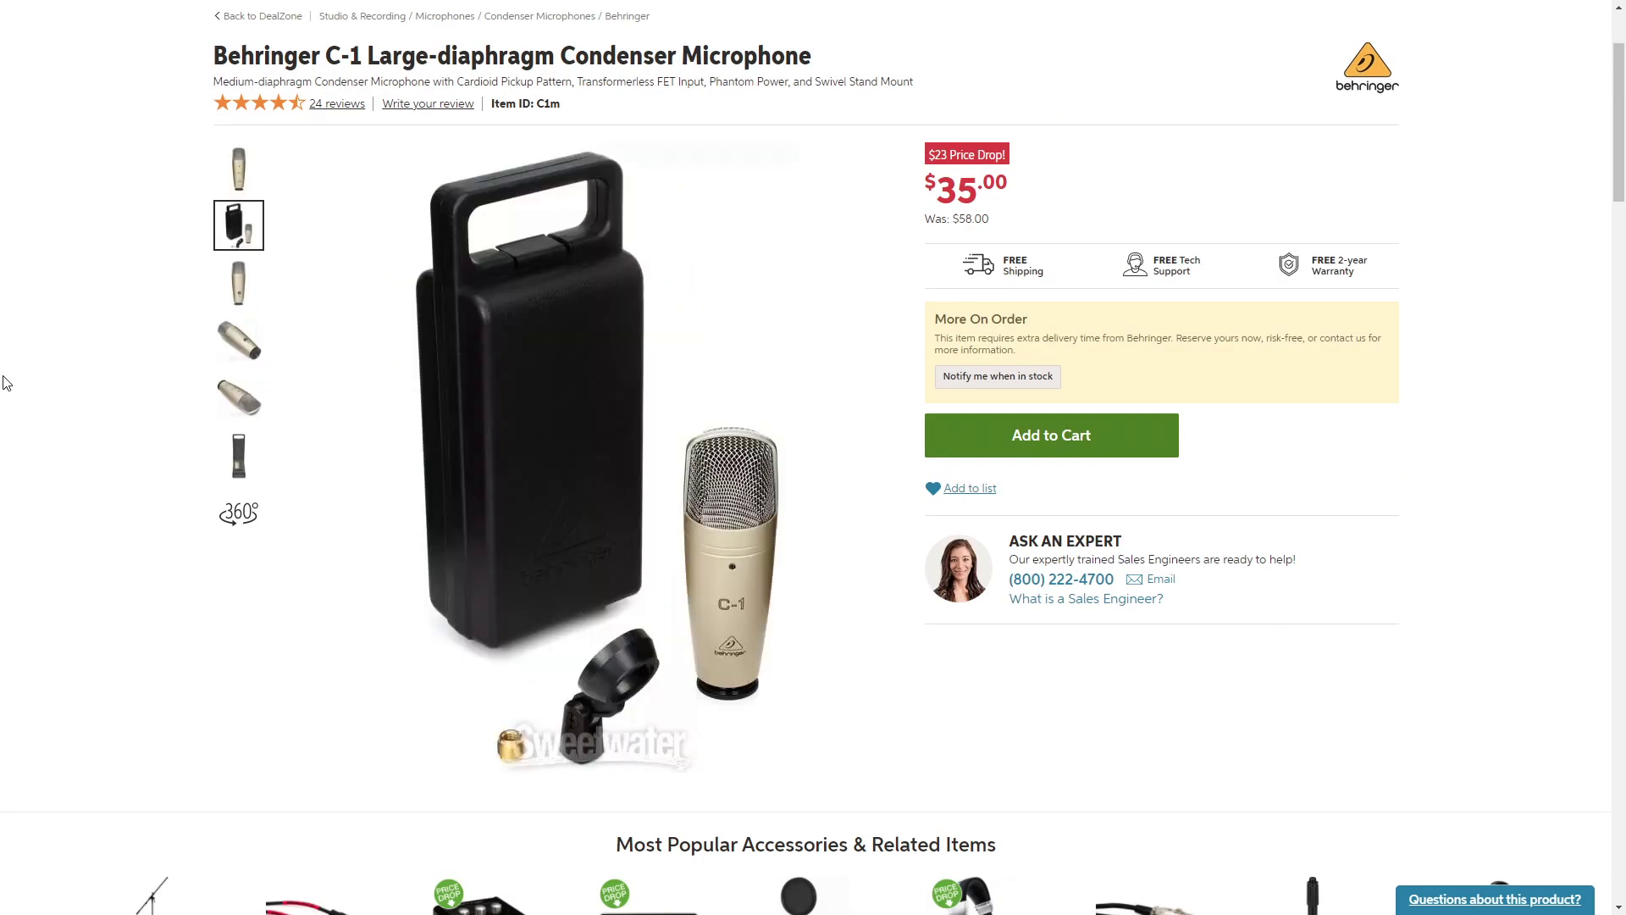
left_click(237, 292)
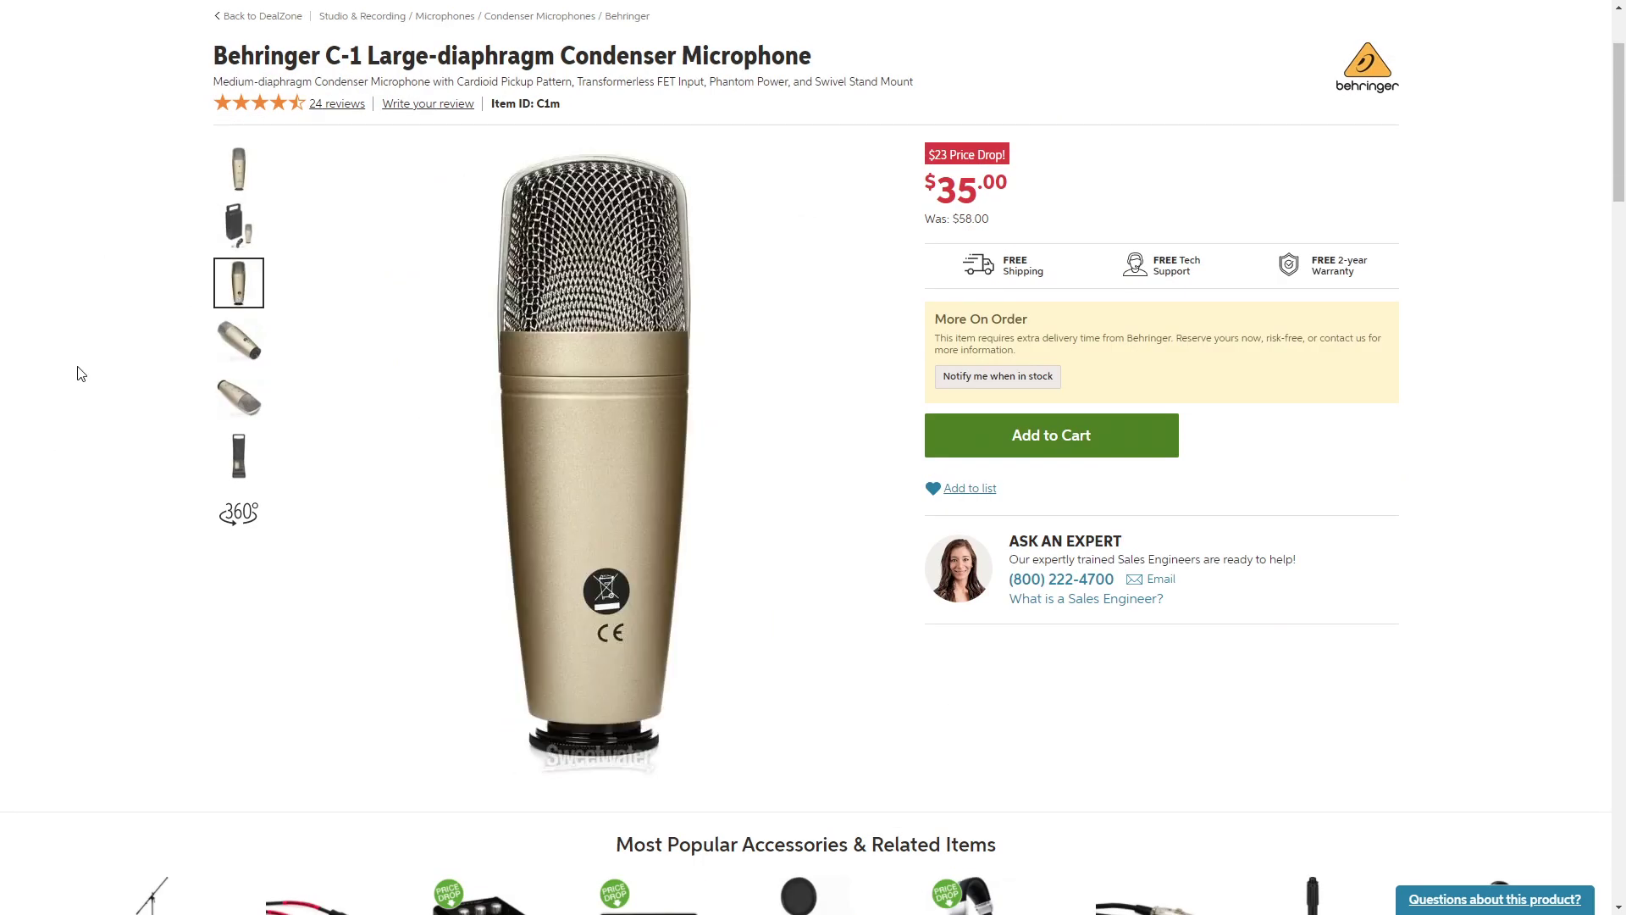
left_click(233, 353)
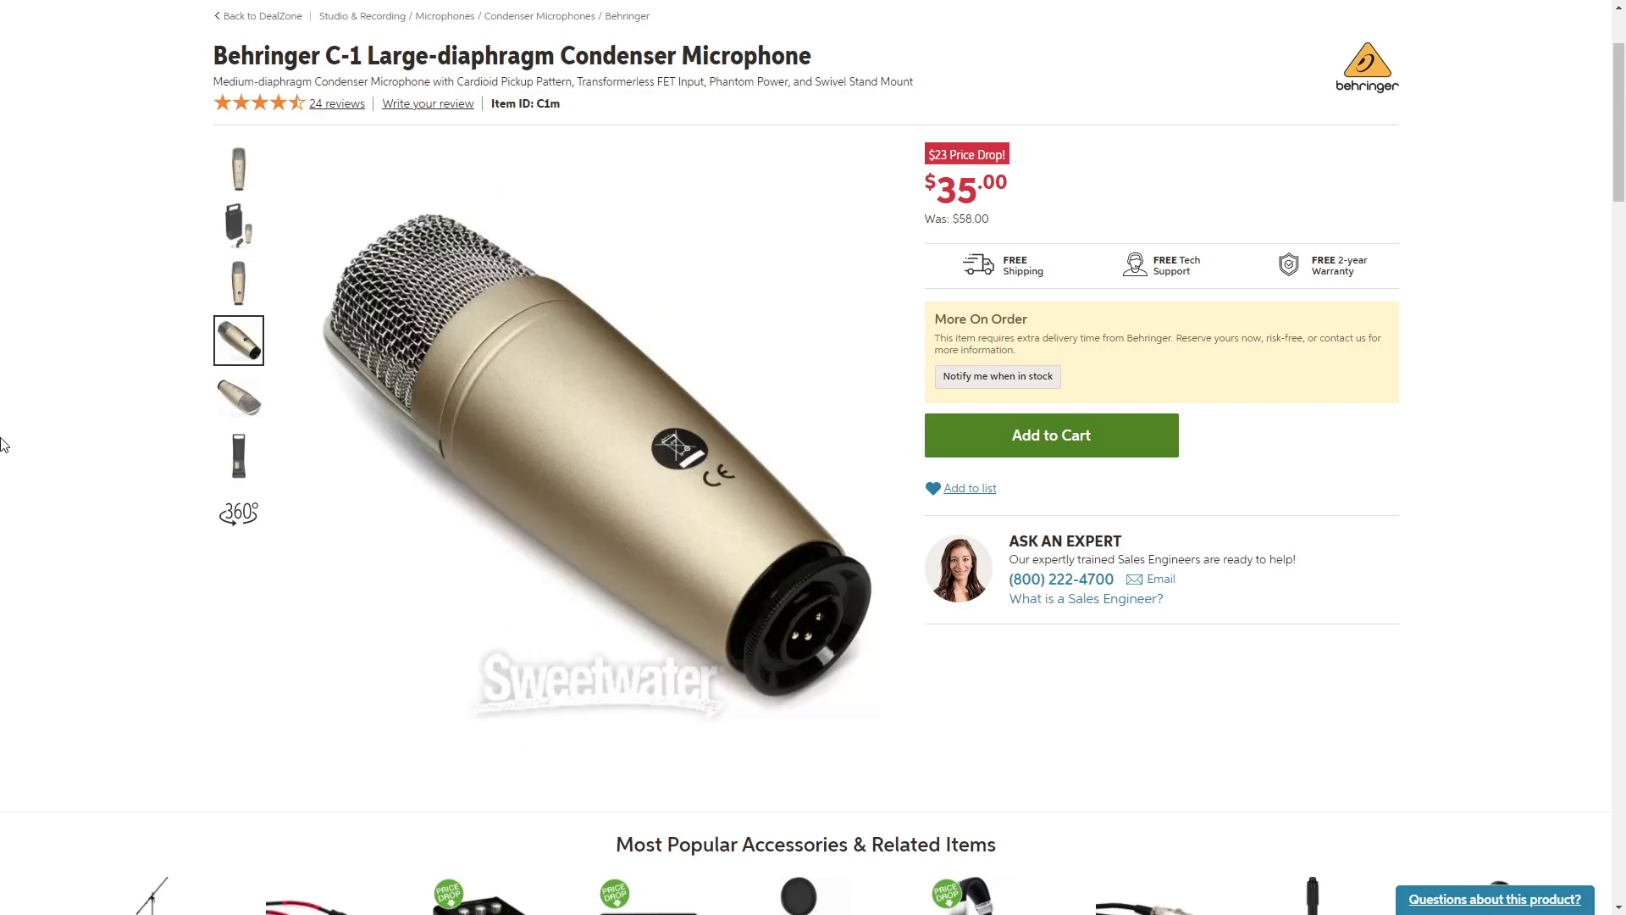
left_click(236, 413)
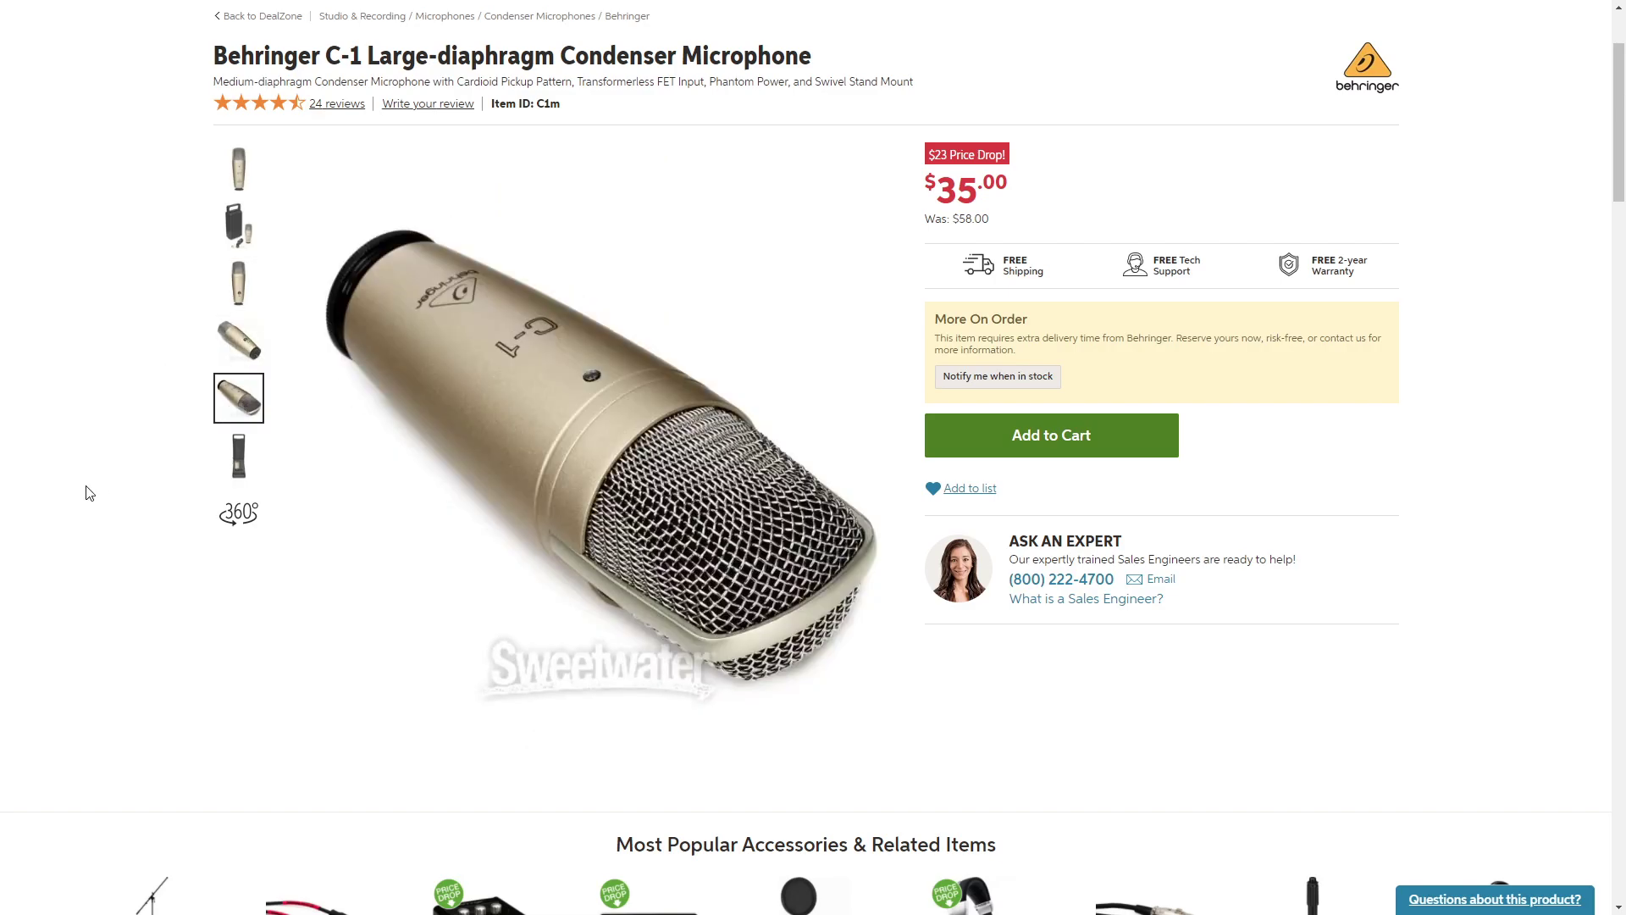
left_click(240, 472)
left_click(233, 517)
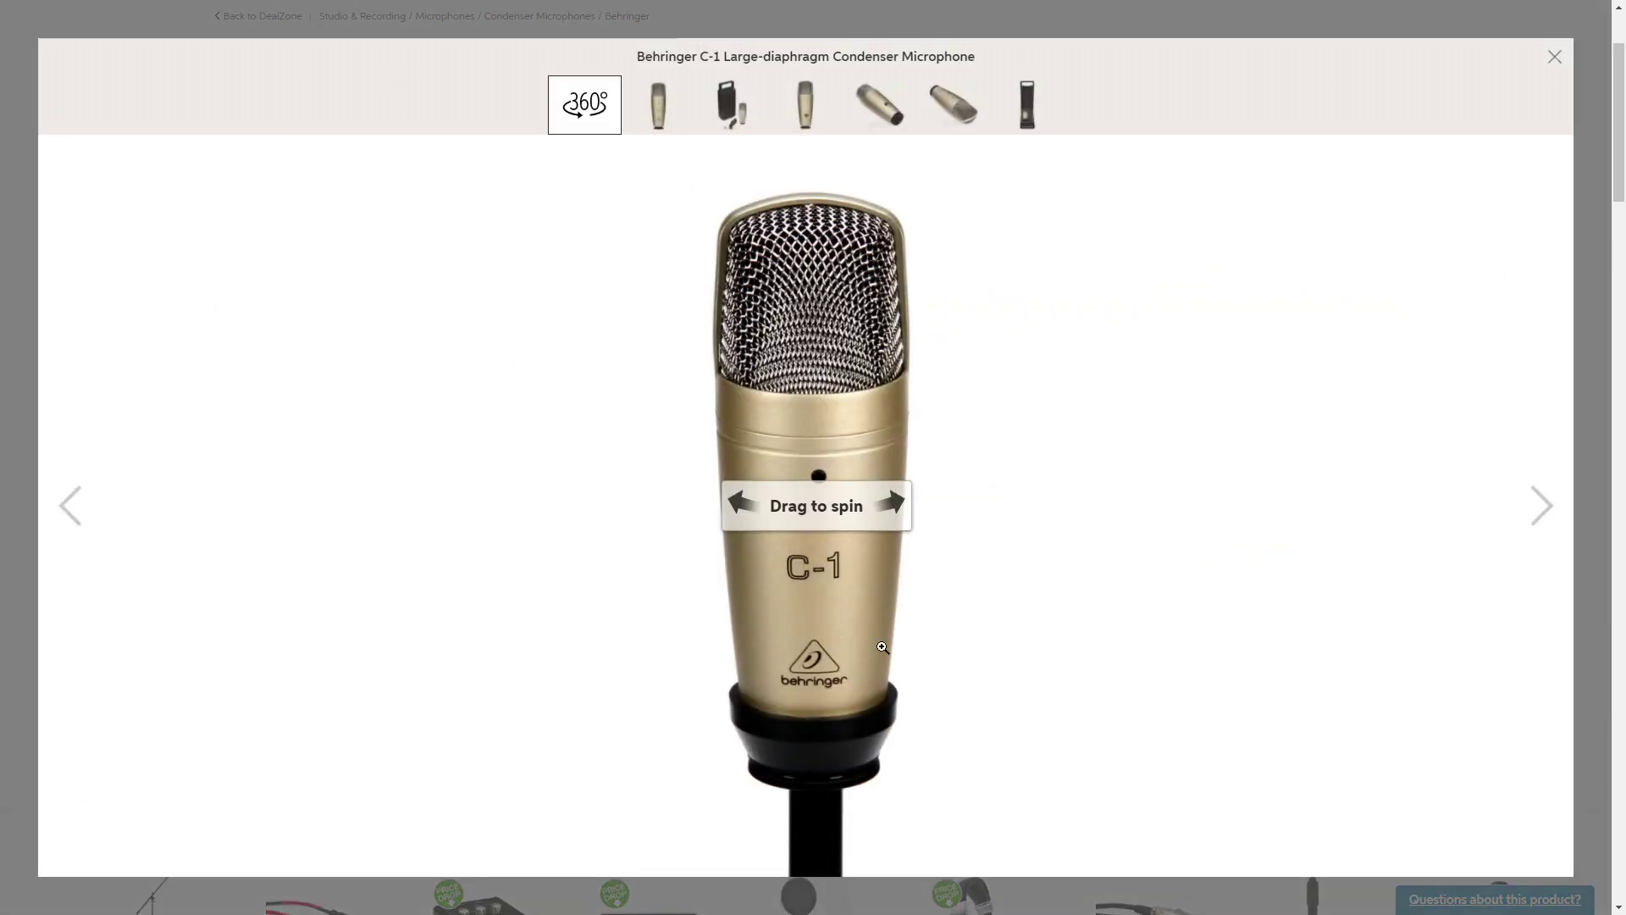
left_click_drag(995, 663, 1008, 630)
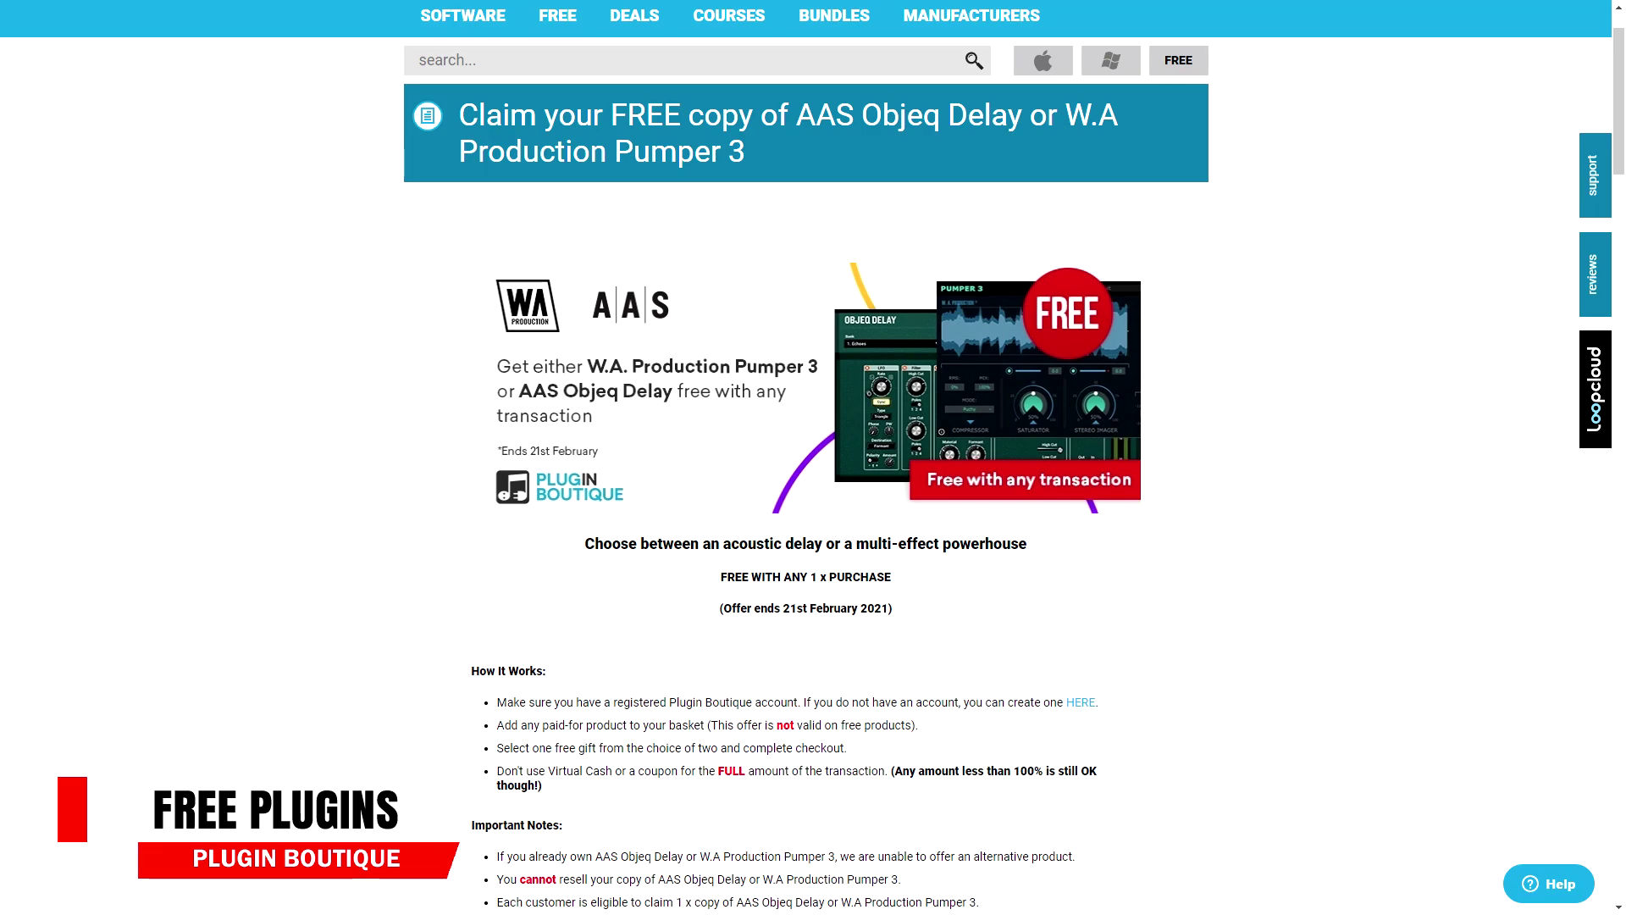
Step: Scroll past the free Objeq Delay / Pumper 3 offer and down the 9th Birthday deals to the Sugar Bytes Cyclop sale
scroll(806, 457, "down", 7)
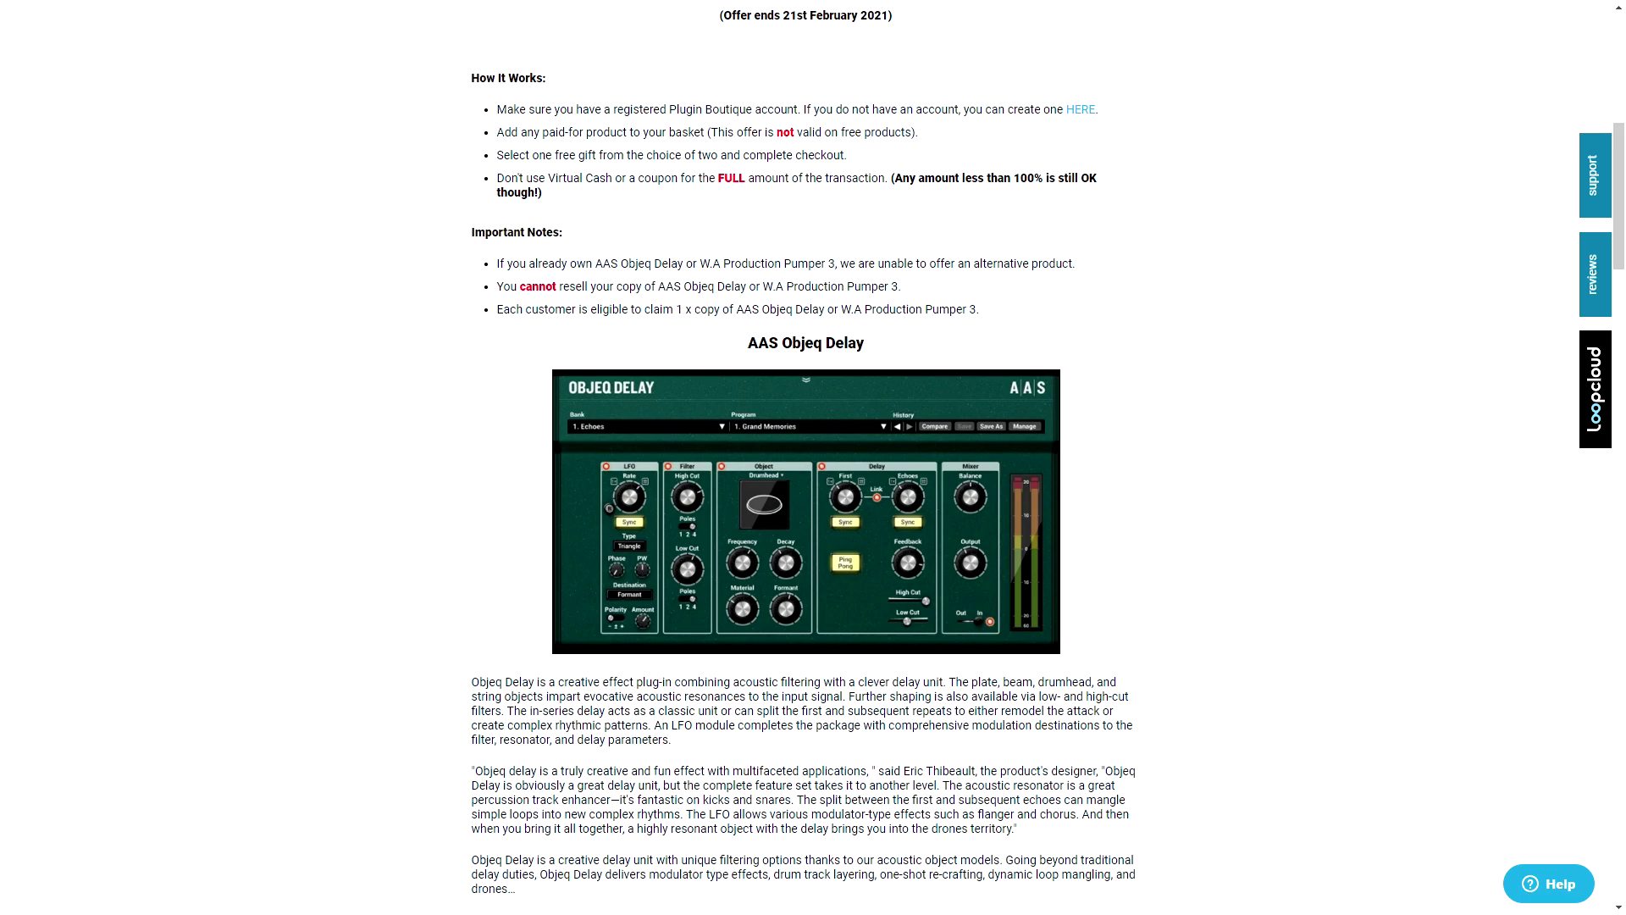
scroll(805, 458, "down", 15)
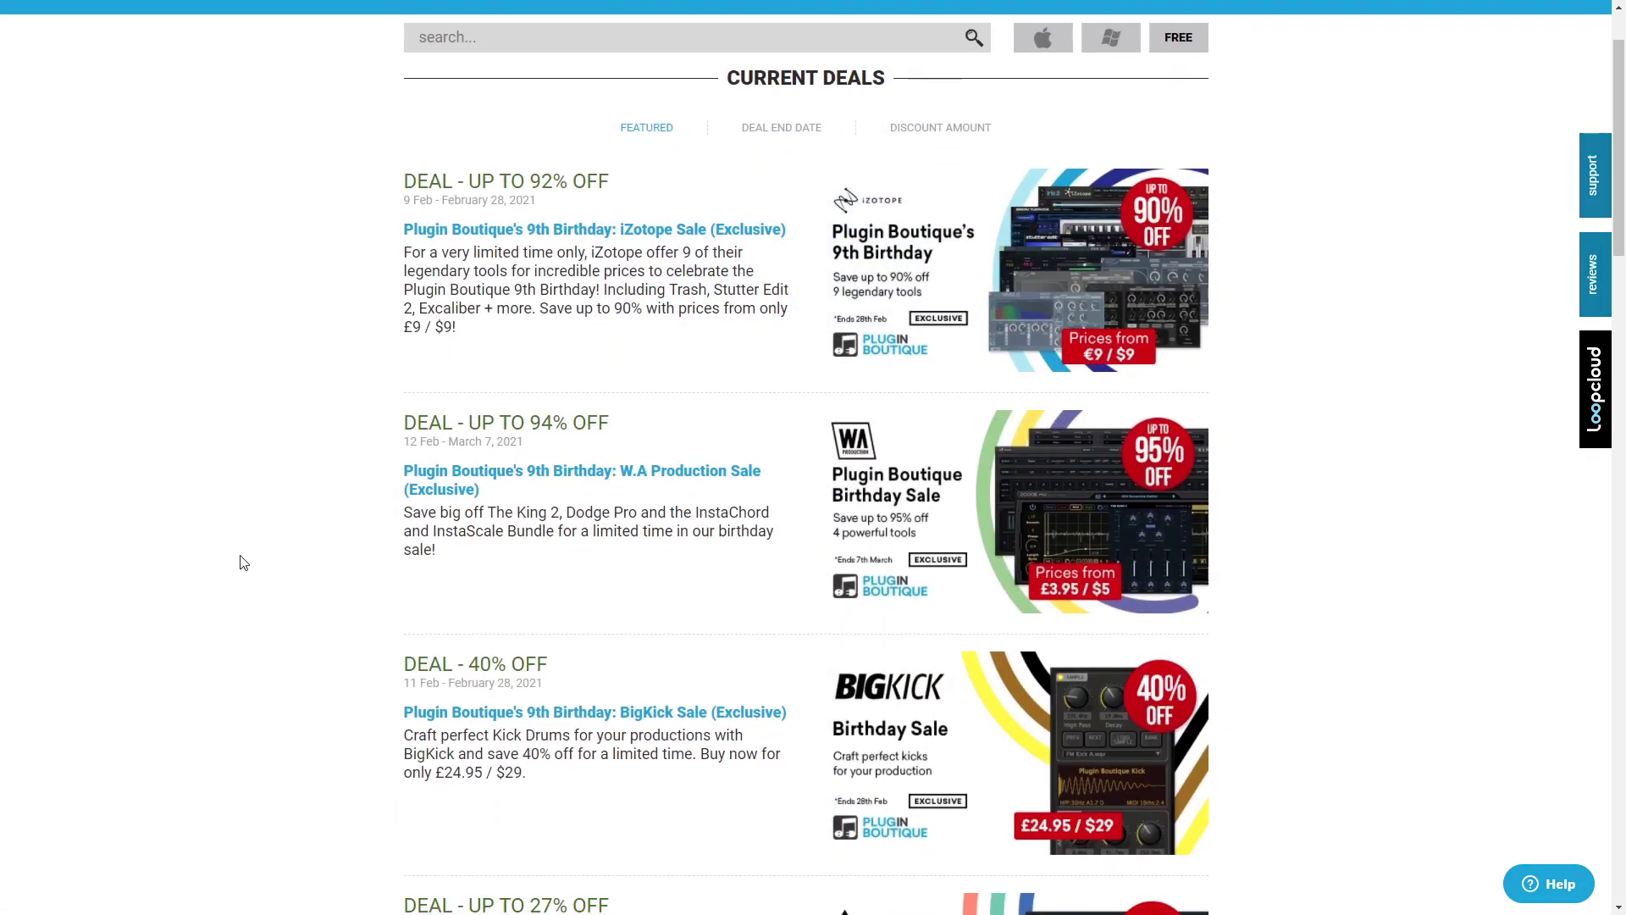
scroll(243, 563, "down", 2)
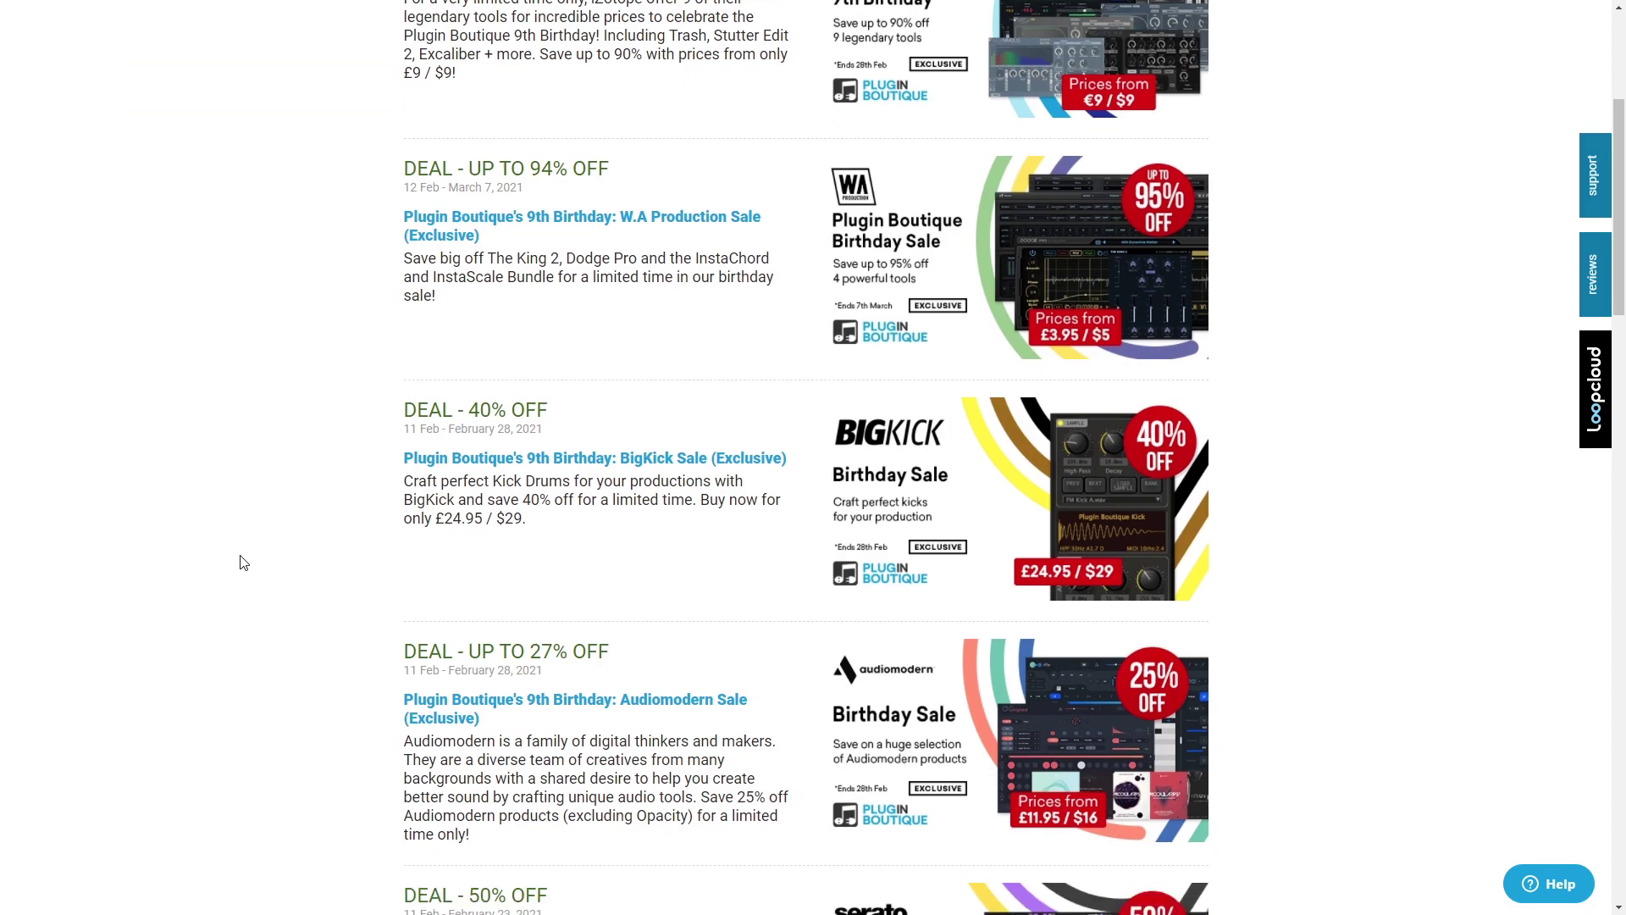
scroll(243, 562, "down", 3)
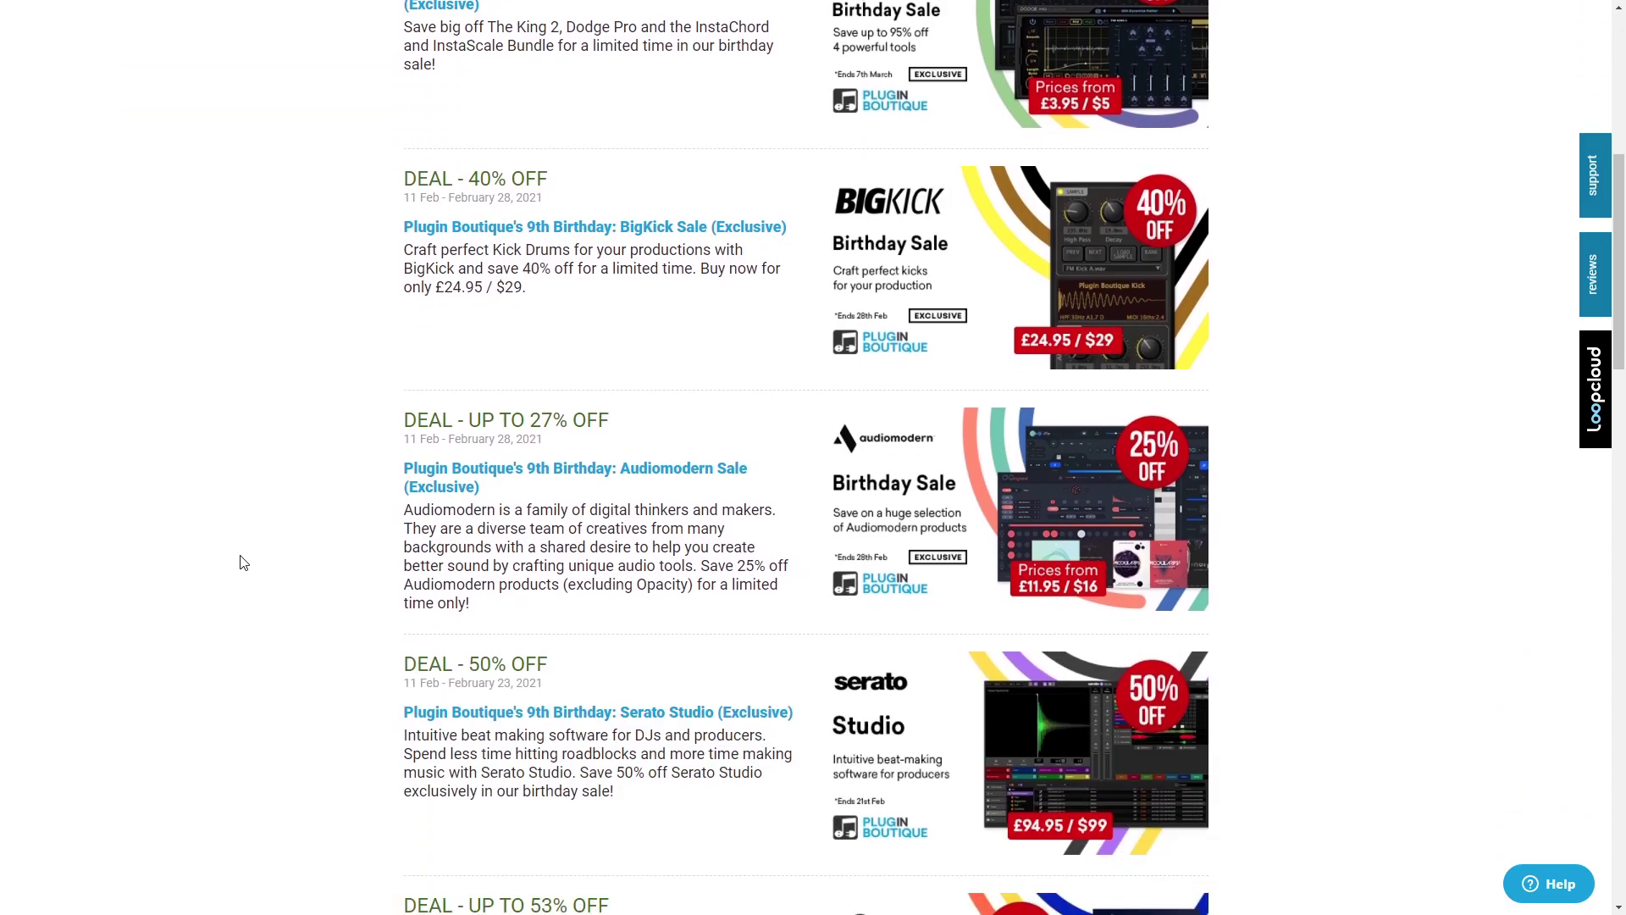
scroll(243, 563, "down", 5)
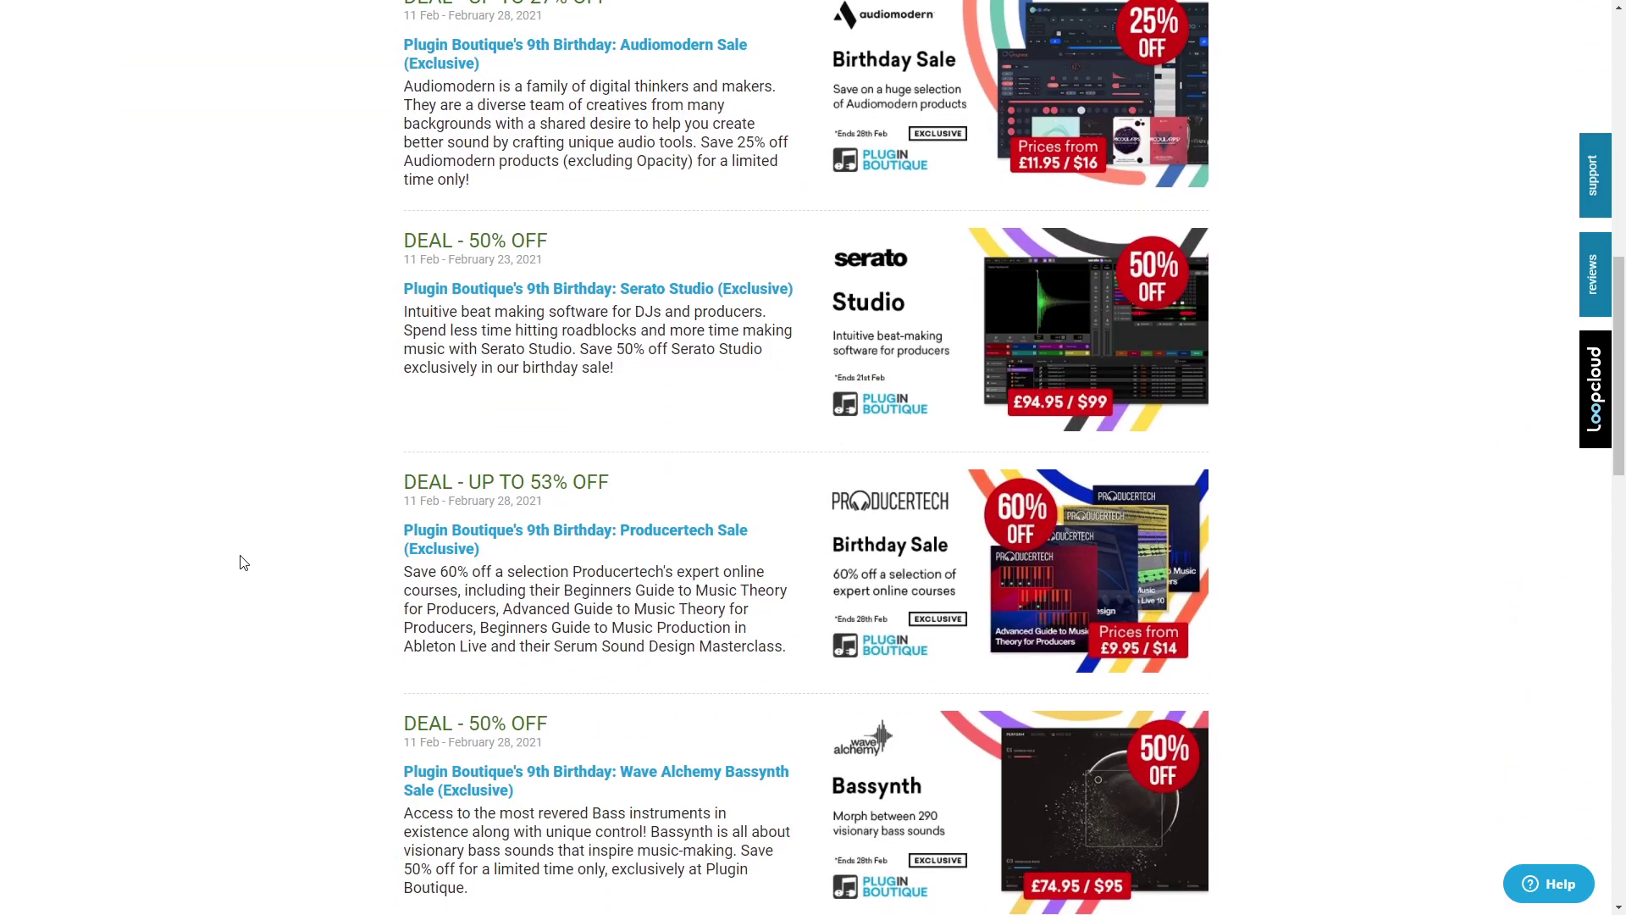
scroll(243, 563, "down", 3)
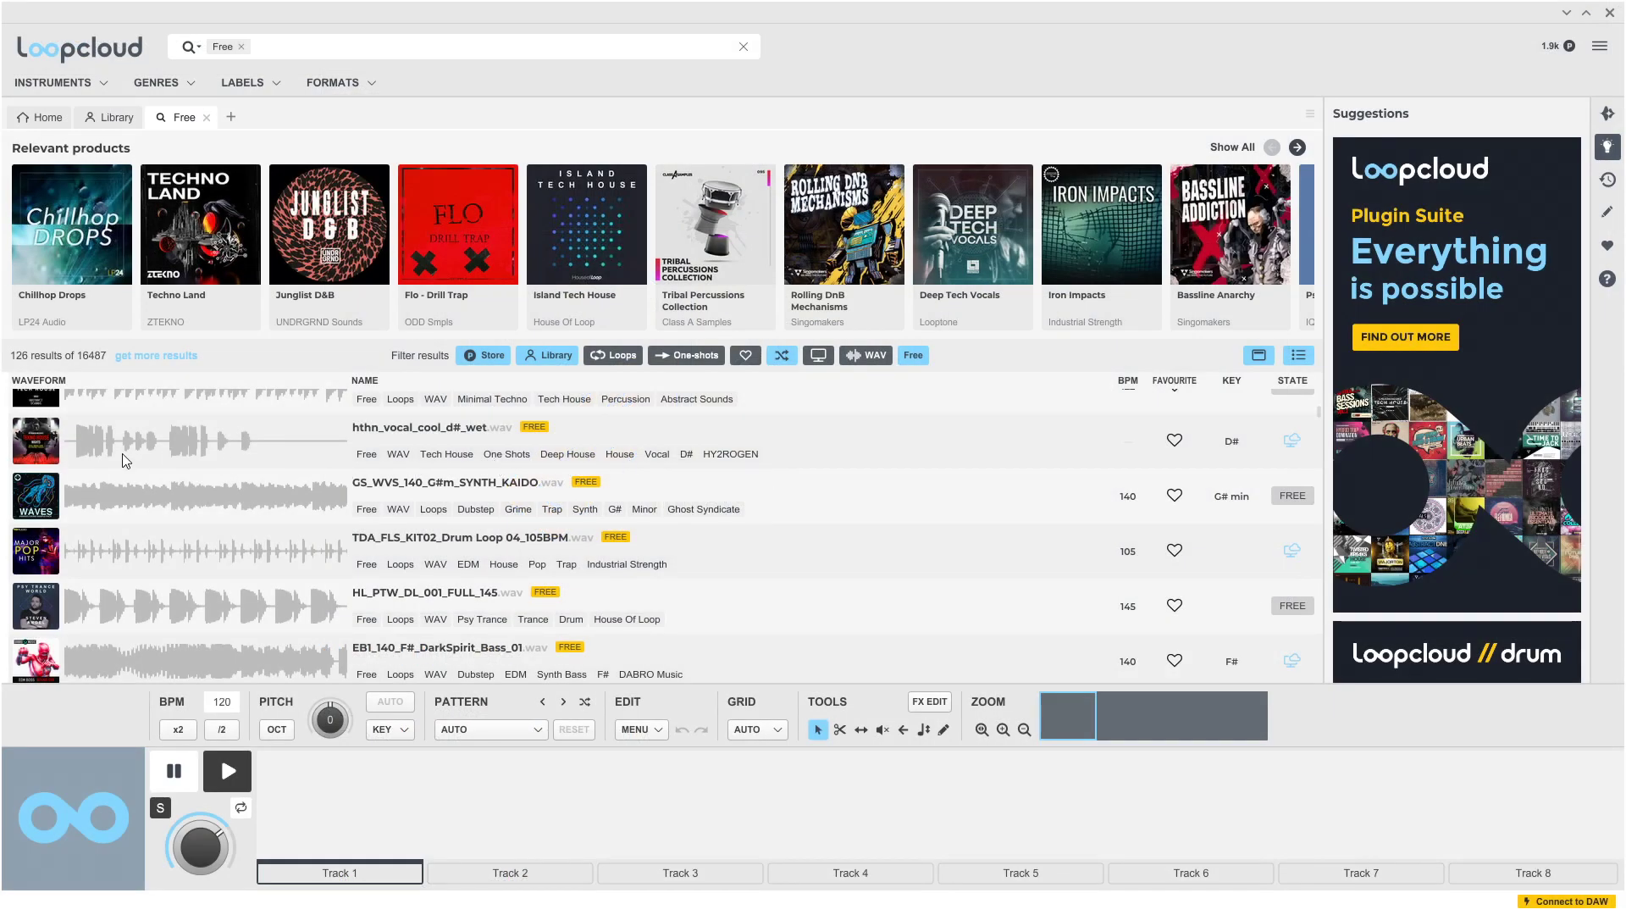
Step: Preview the GS_WVS_140_G#m_SYNTH_KAIDO synth loop, then the 105 BPM drum loop, and pause it
left_click(19, 502)
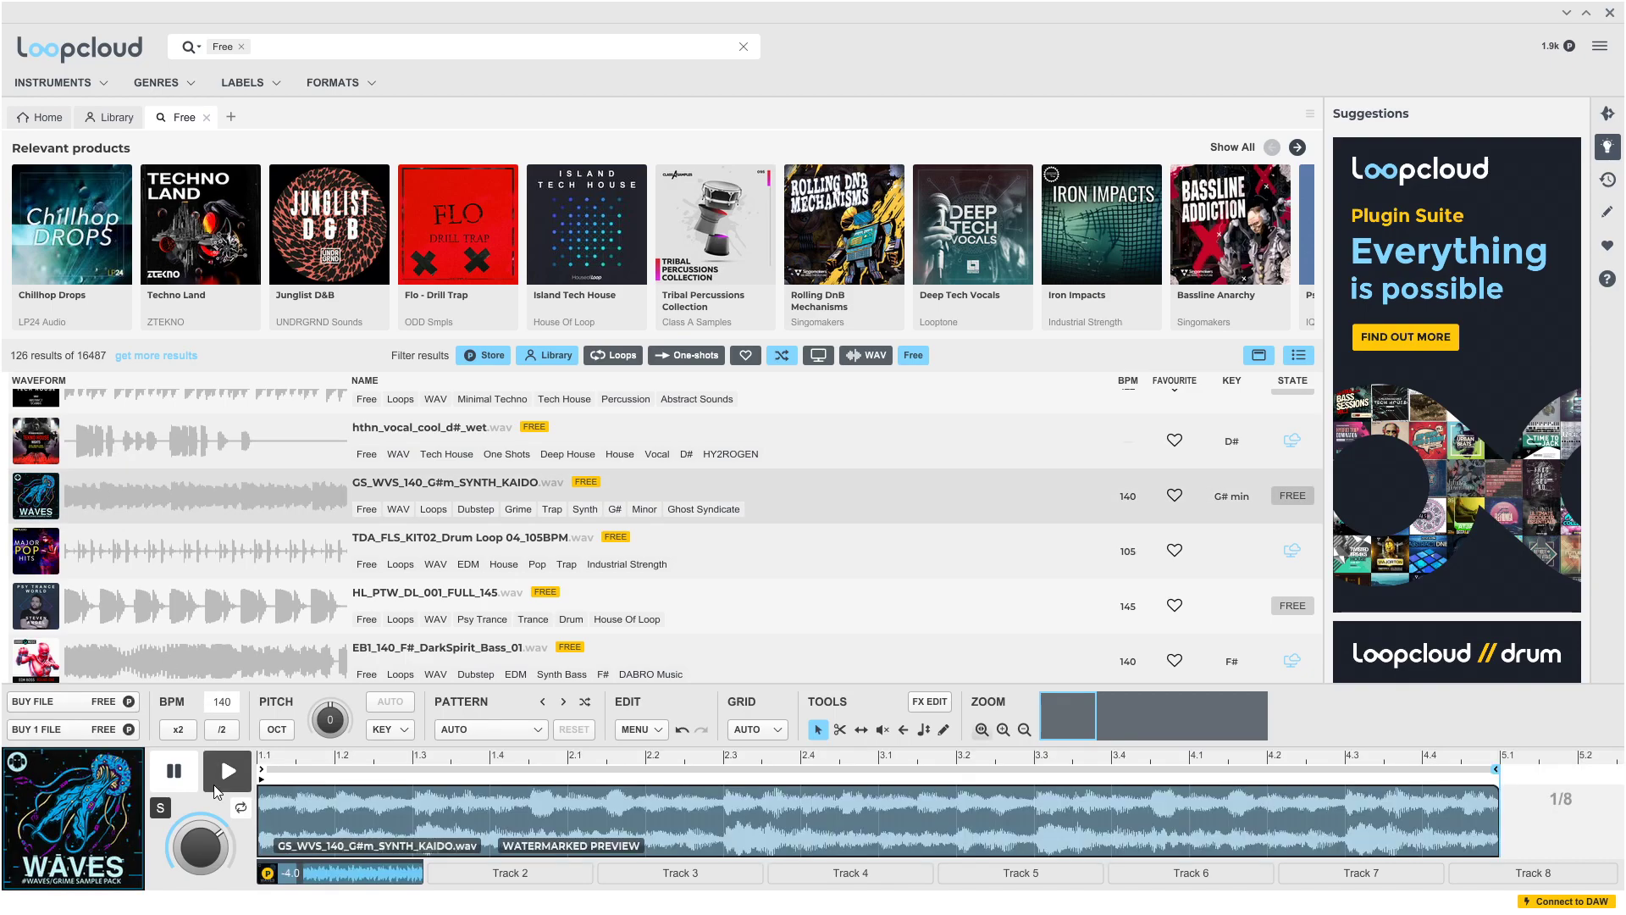
left_click(236, 771)
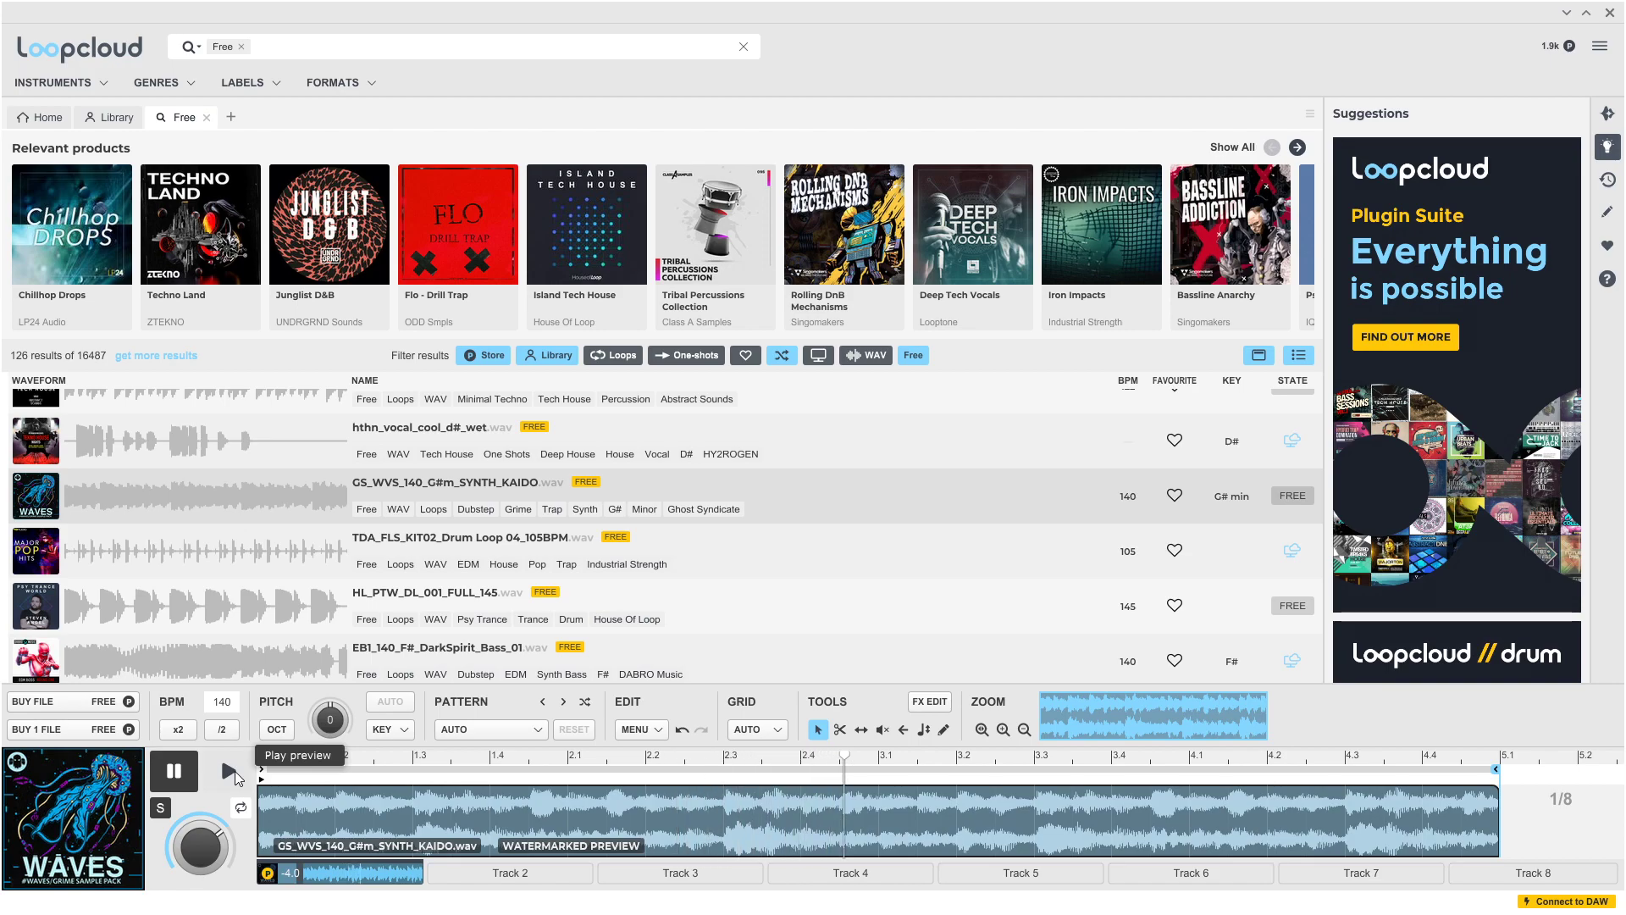
left_click(25, 557)
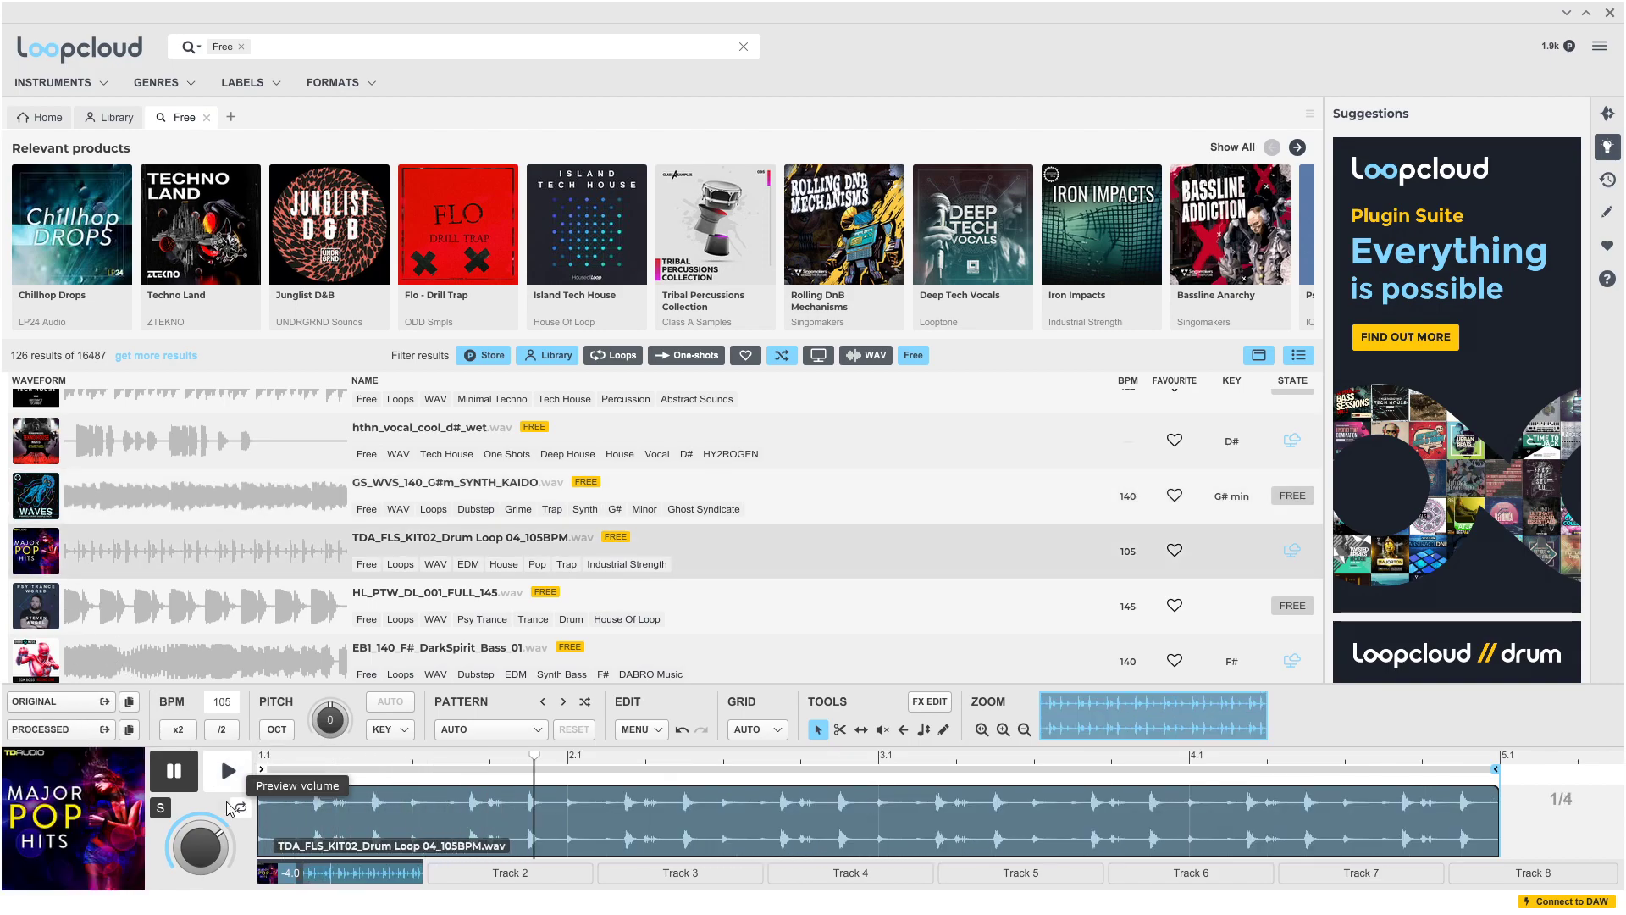
left_click(180, 777)
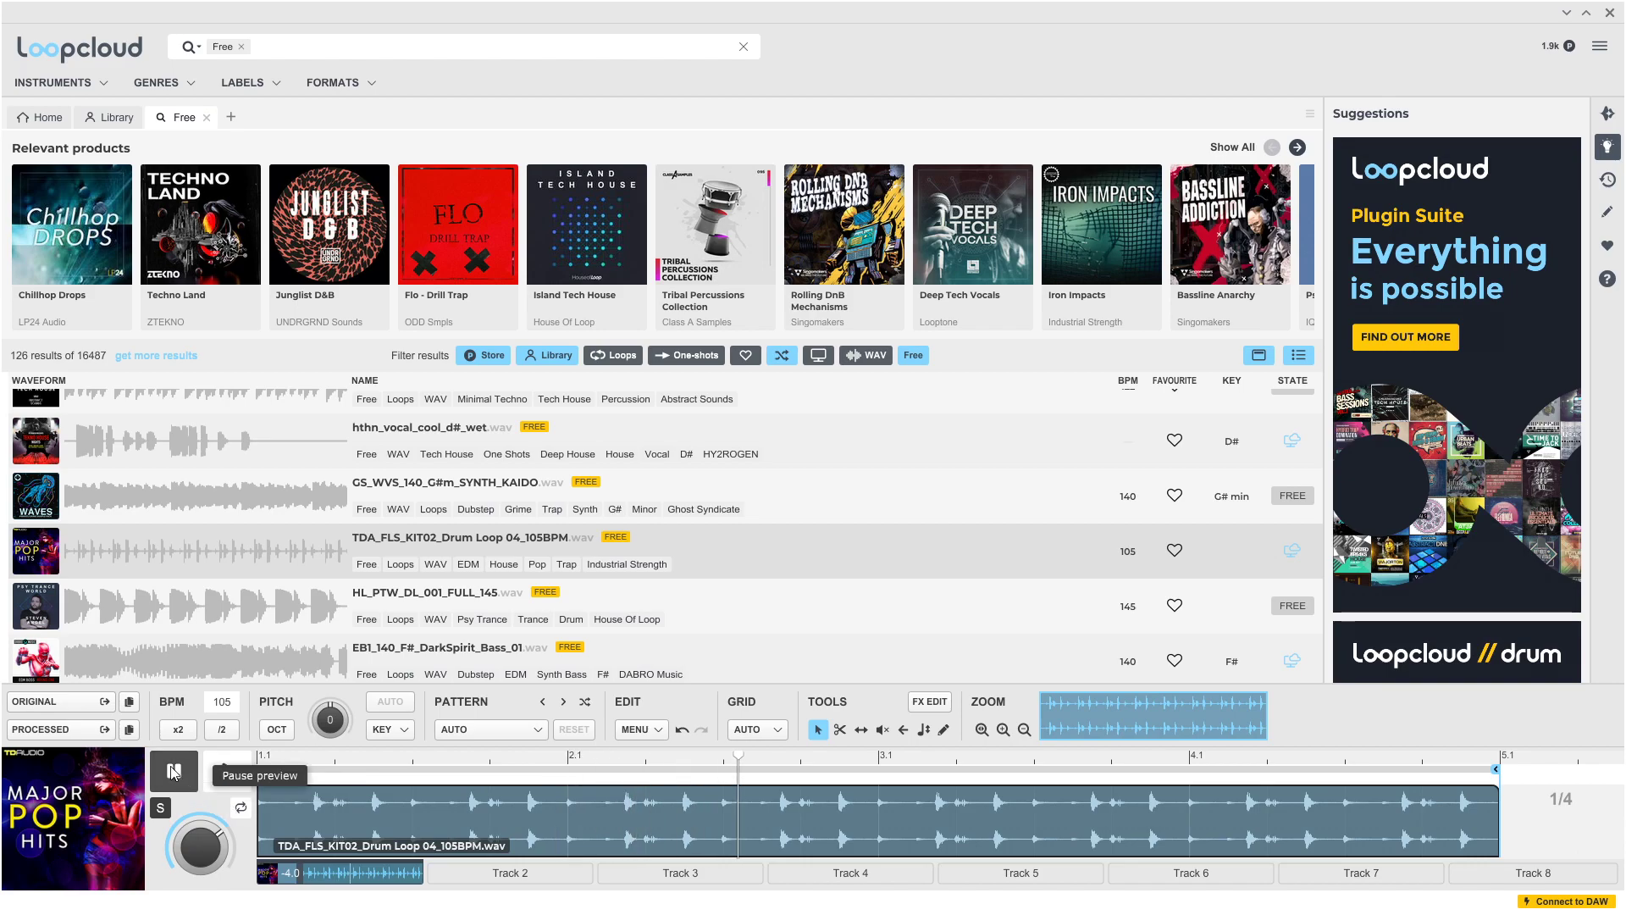
Step: Play and pause the DarkSpirit bass loop, then scroll to the end of the Free results
left_click(28, 667)
left_click(229, 773)
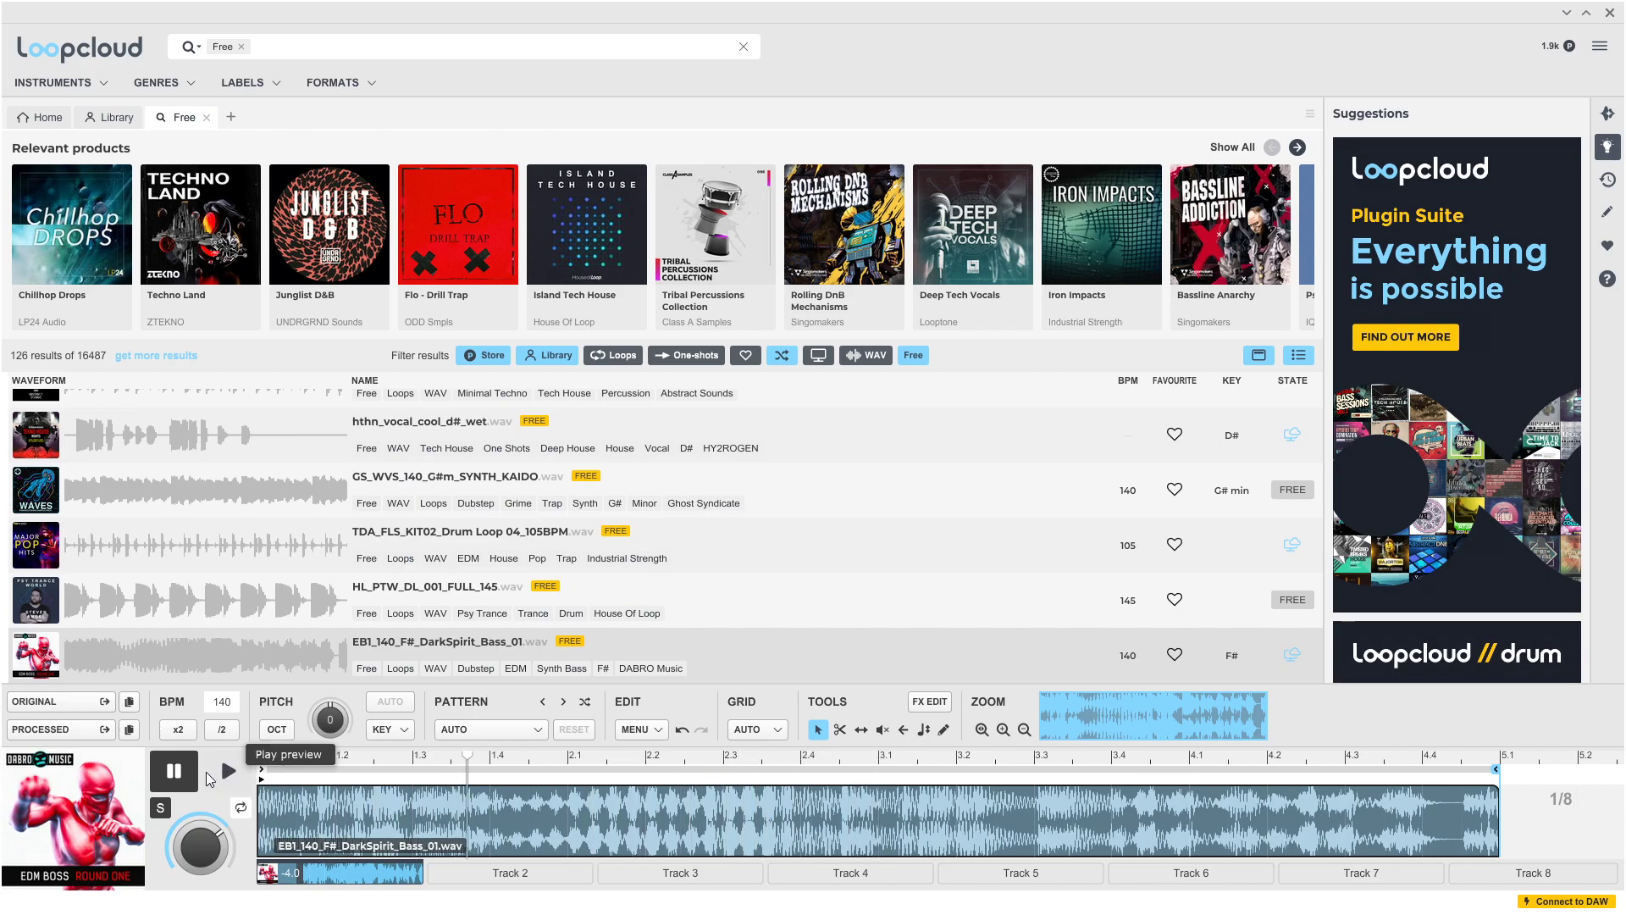
left_click(173, 771)
scroll(53, 511, "down", 3)
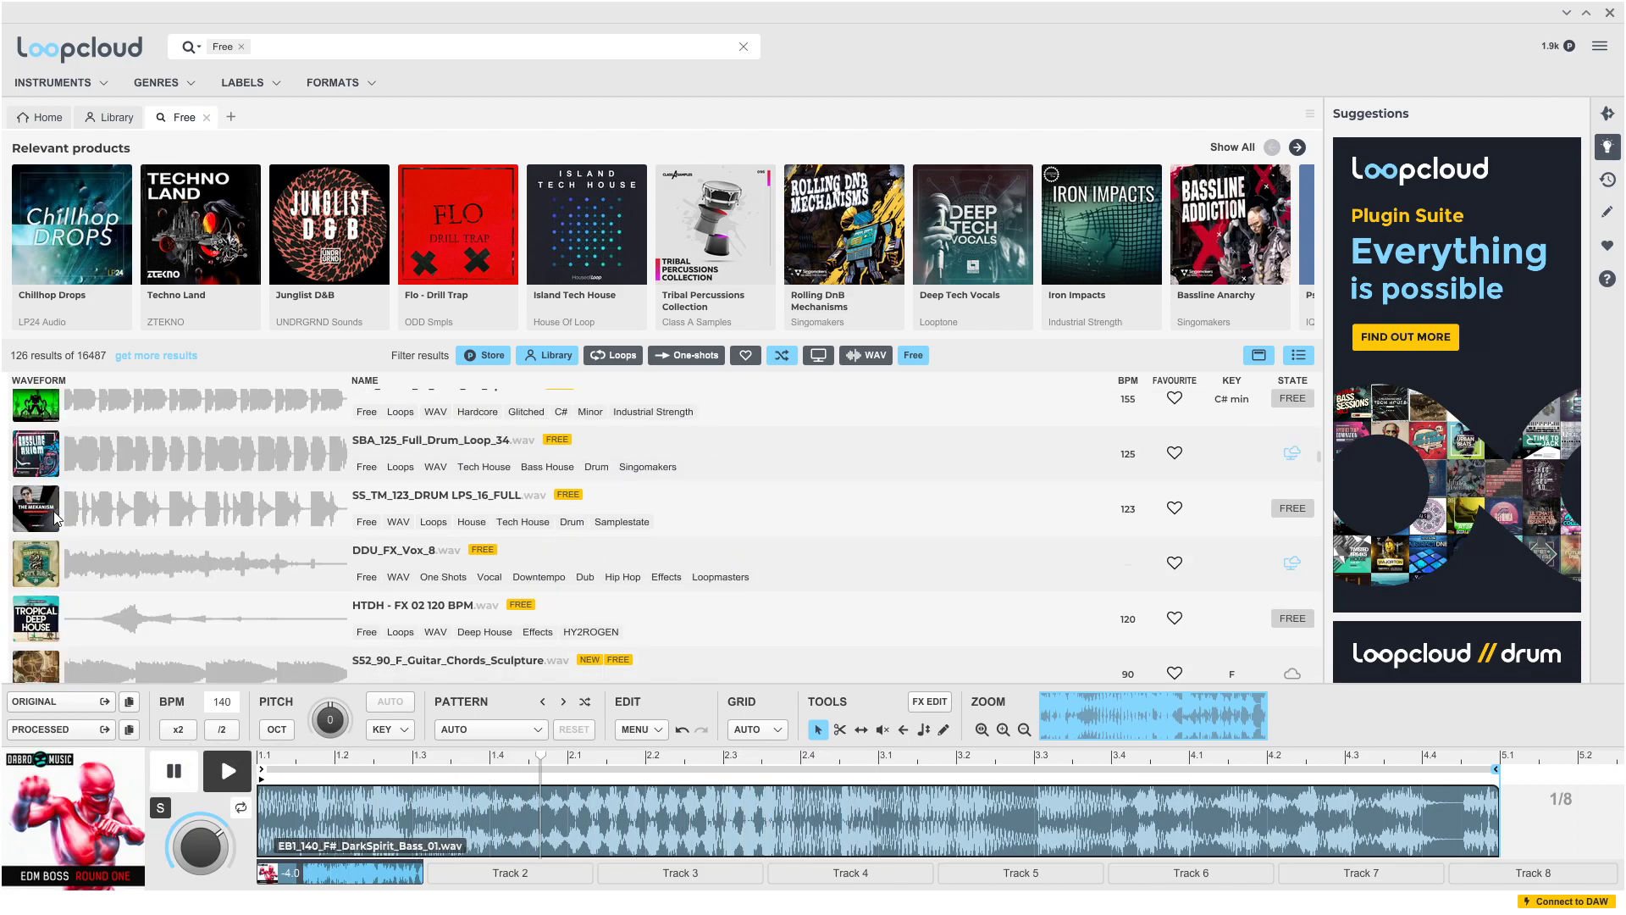
scroll(53, 510, "down", 3)
scroll(53, 511, "down", 12)
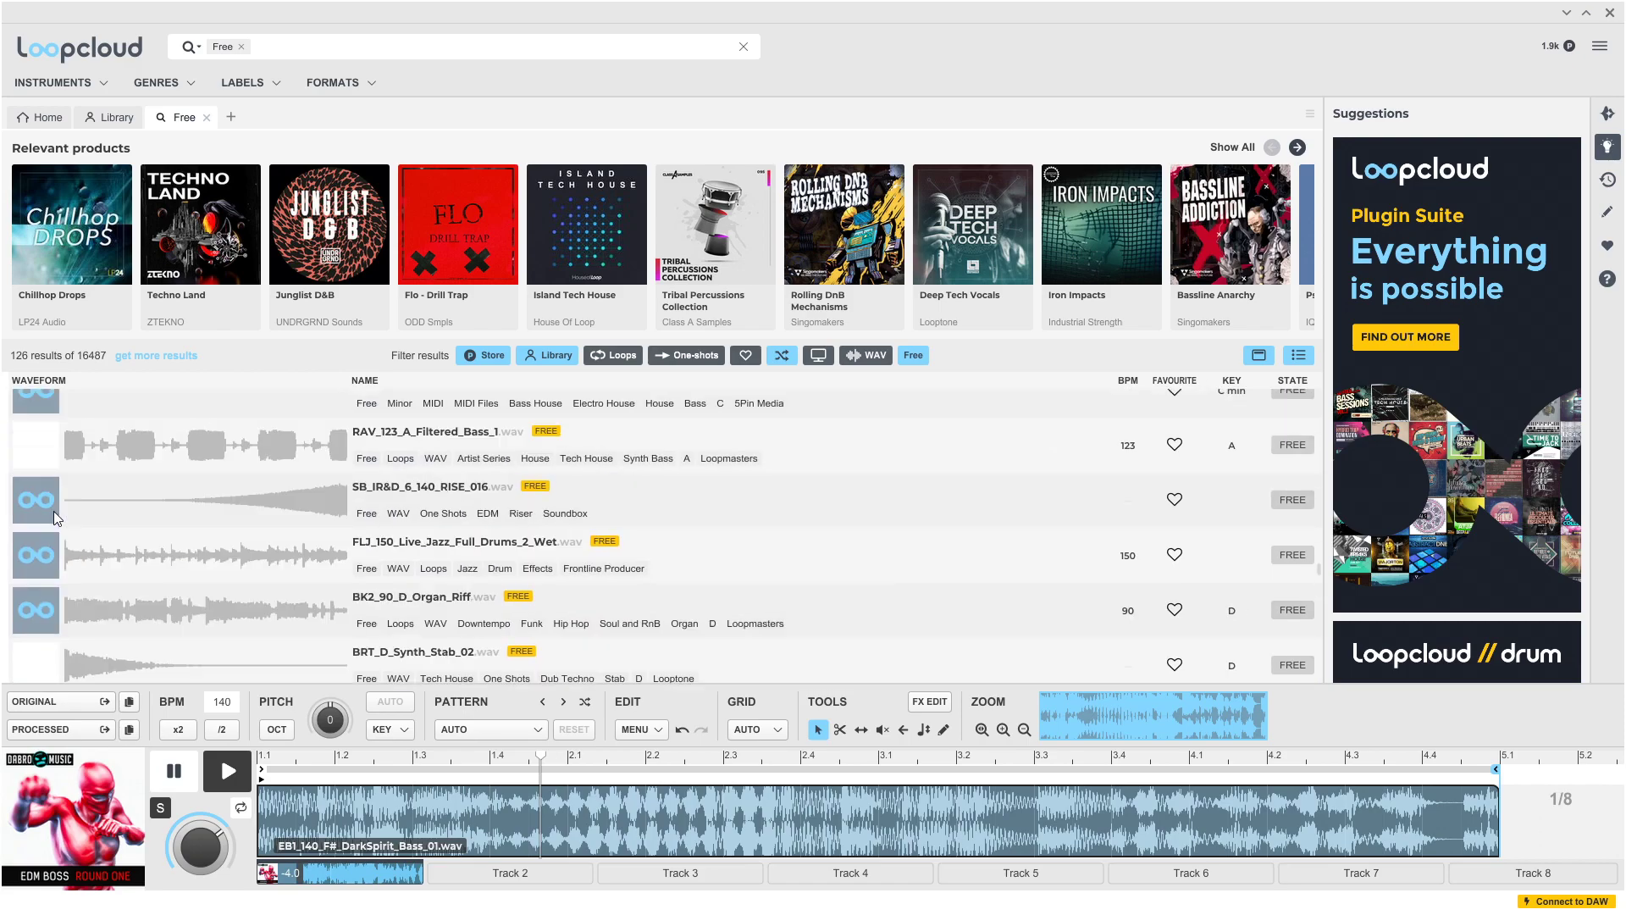
scroll(53, 511, "down", 15)
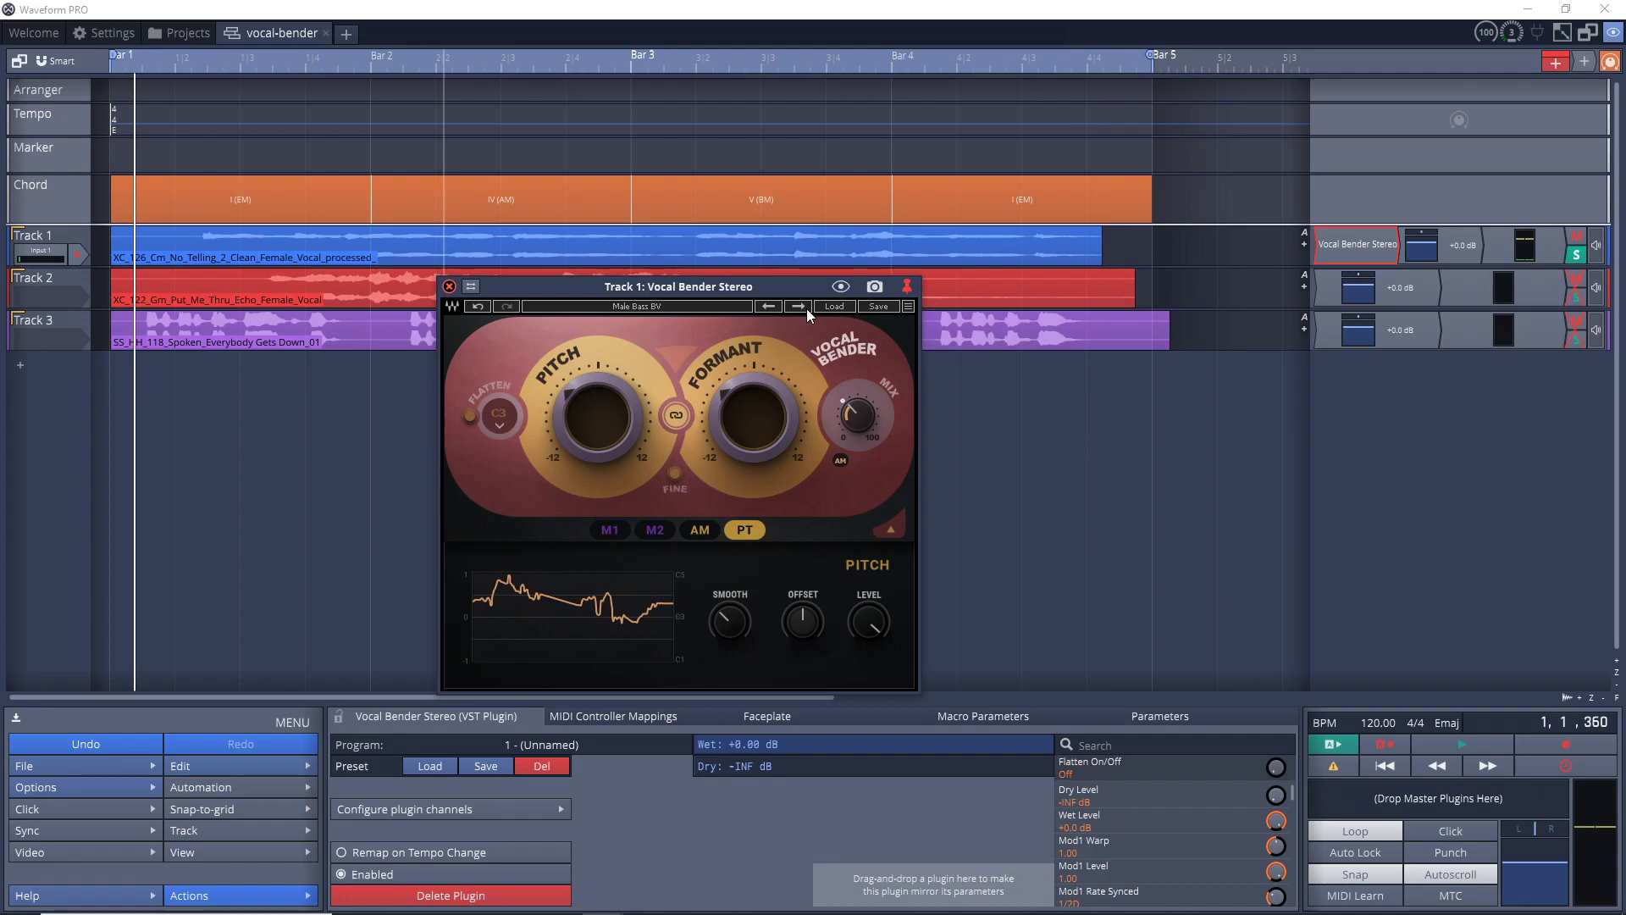
Step: Advance Track 1's Vocal Bender one preset, then Track 3's through Crusin Accent to Get Off The Stage
left_click(807, 308)
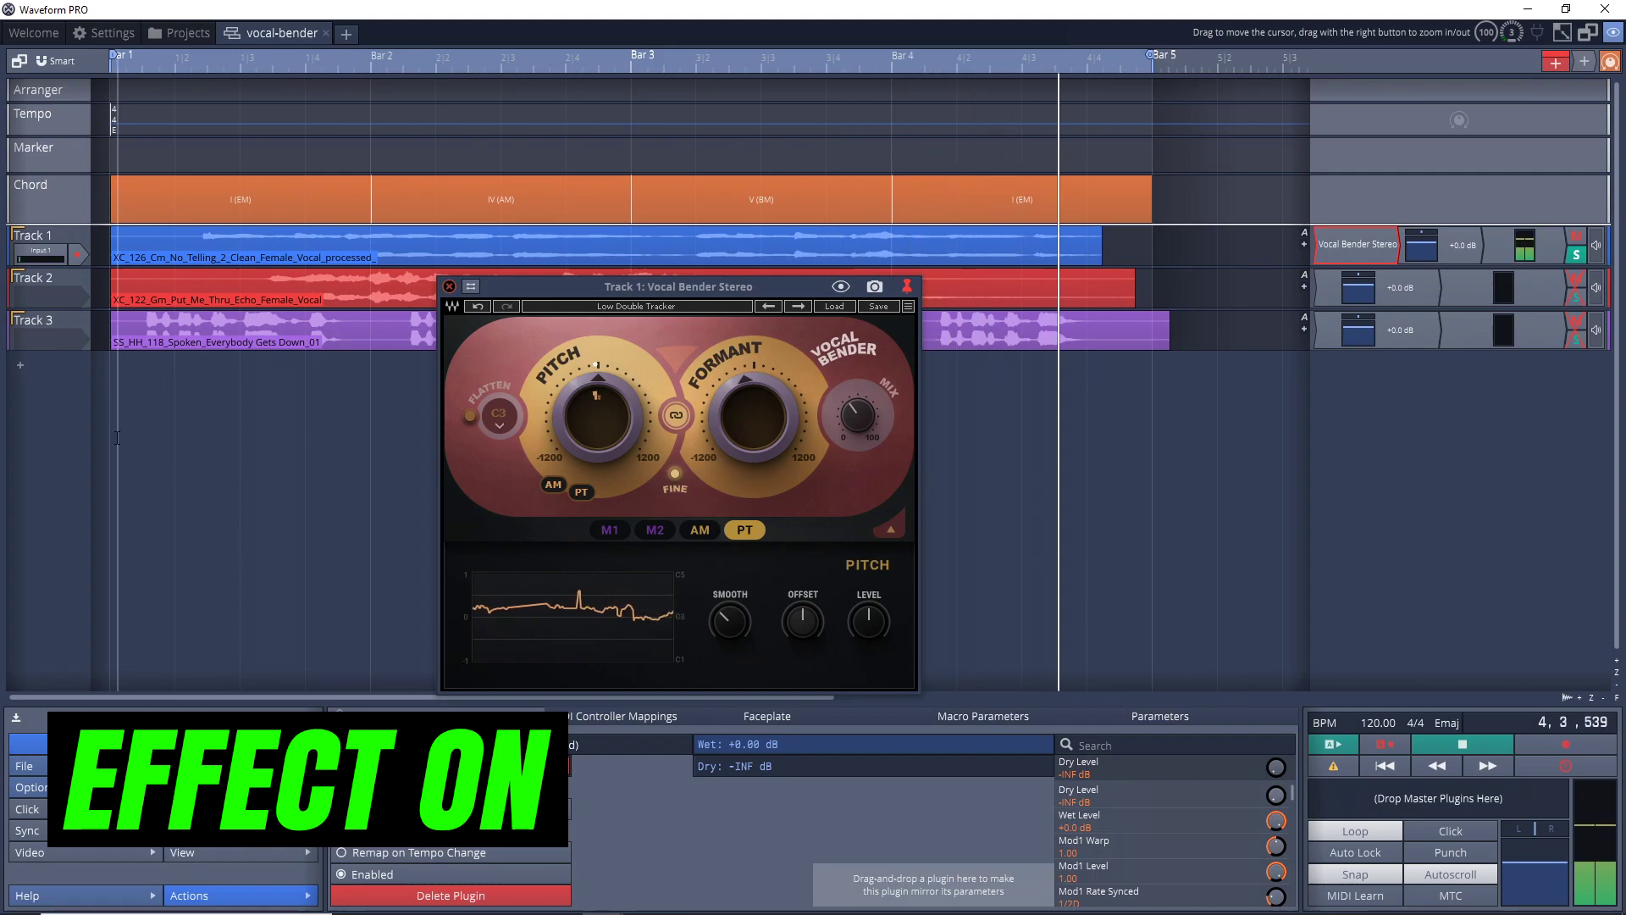
left_click(798, 307)
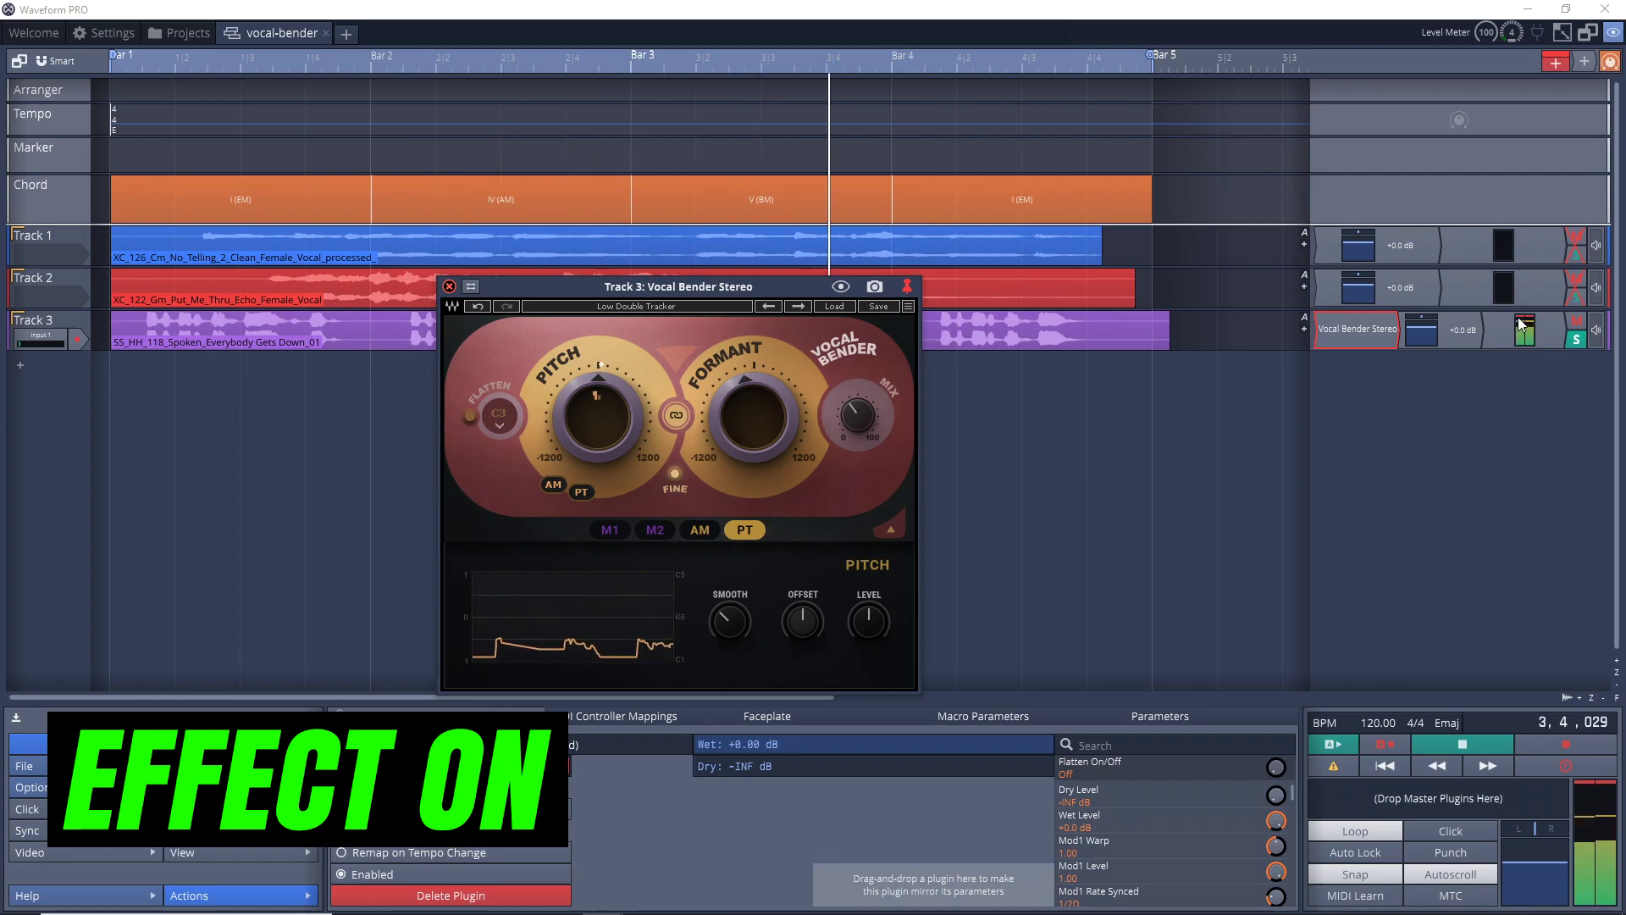
left_click(798, 307)
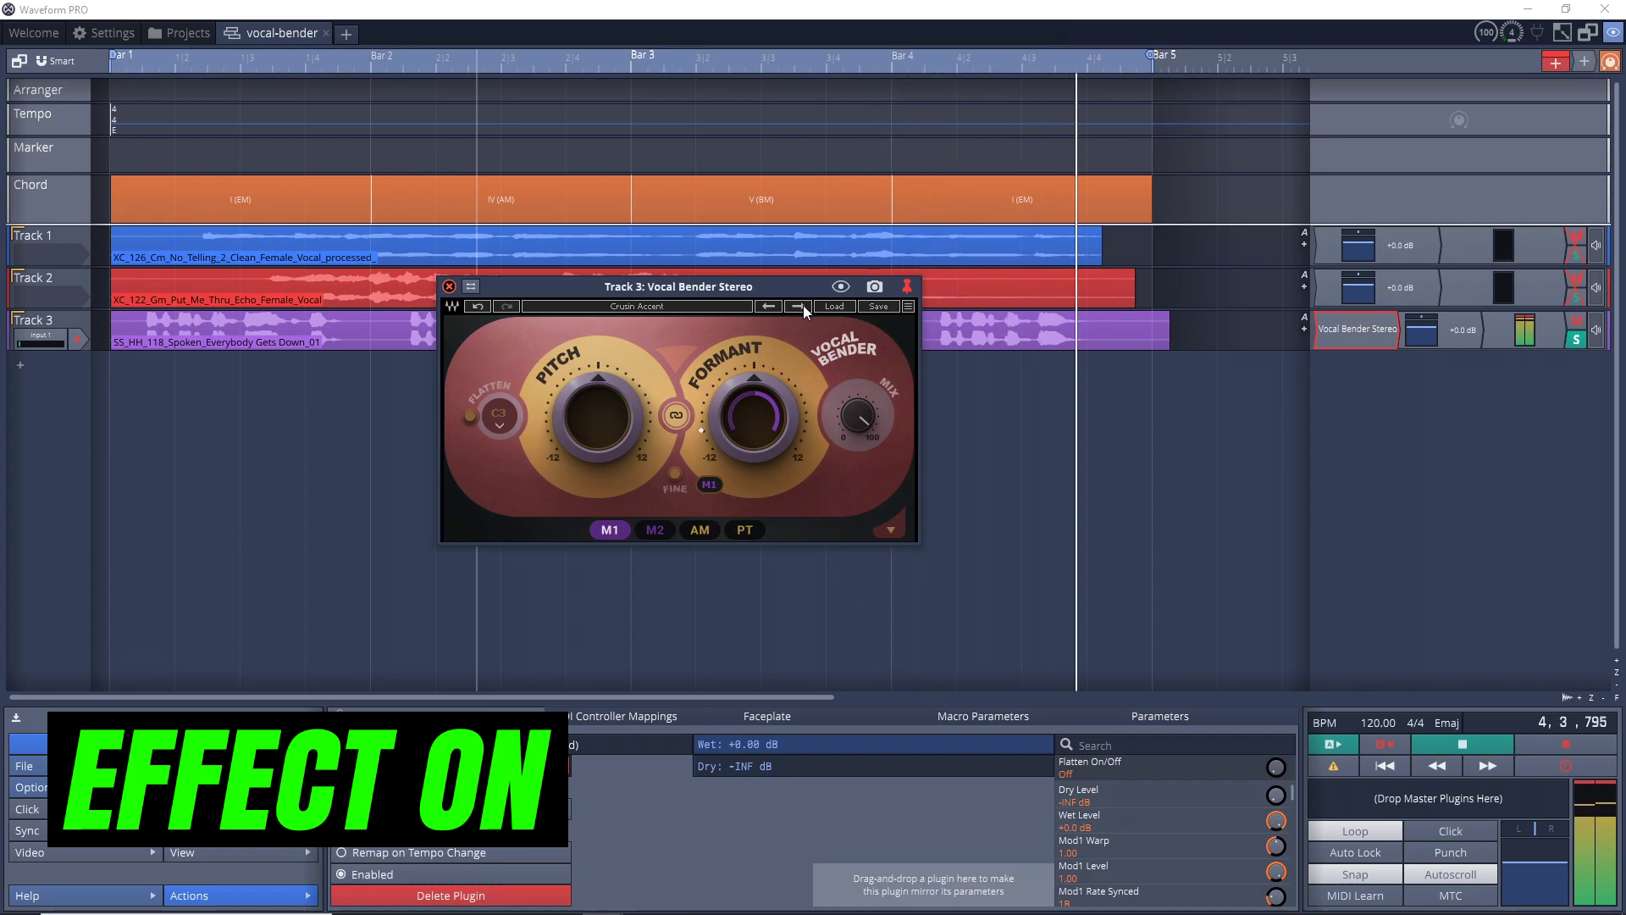
left_click(801, 308)
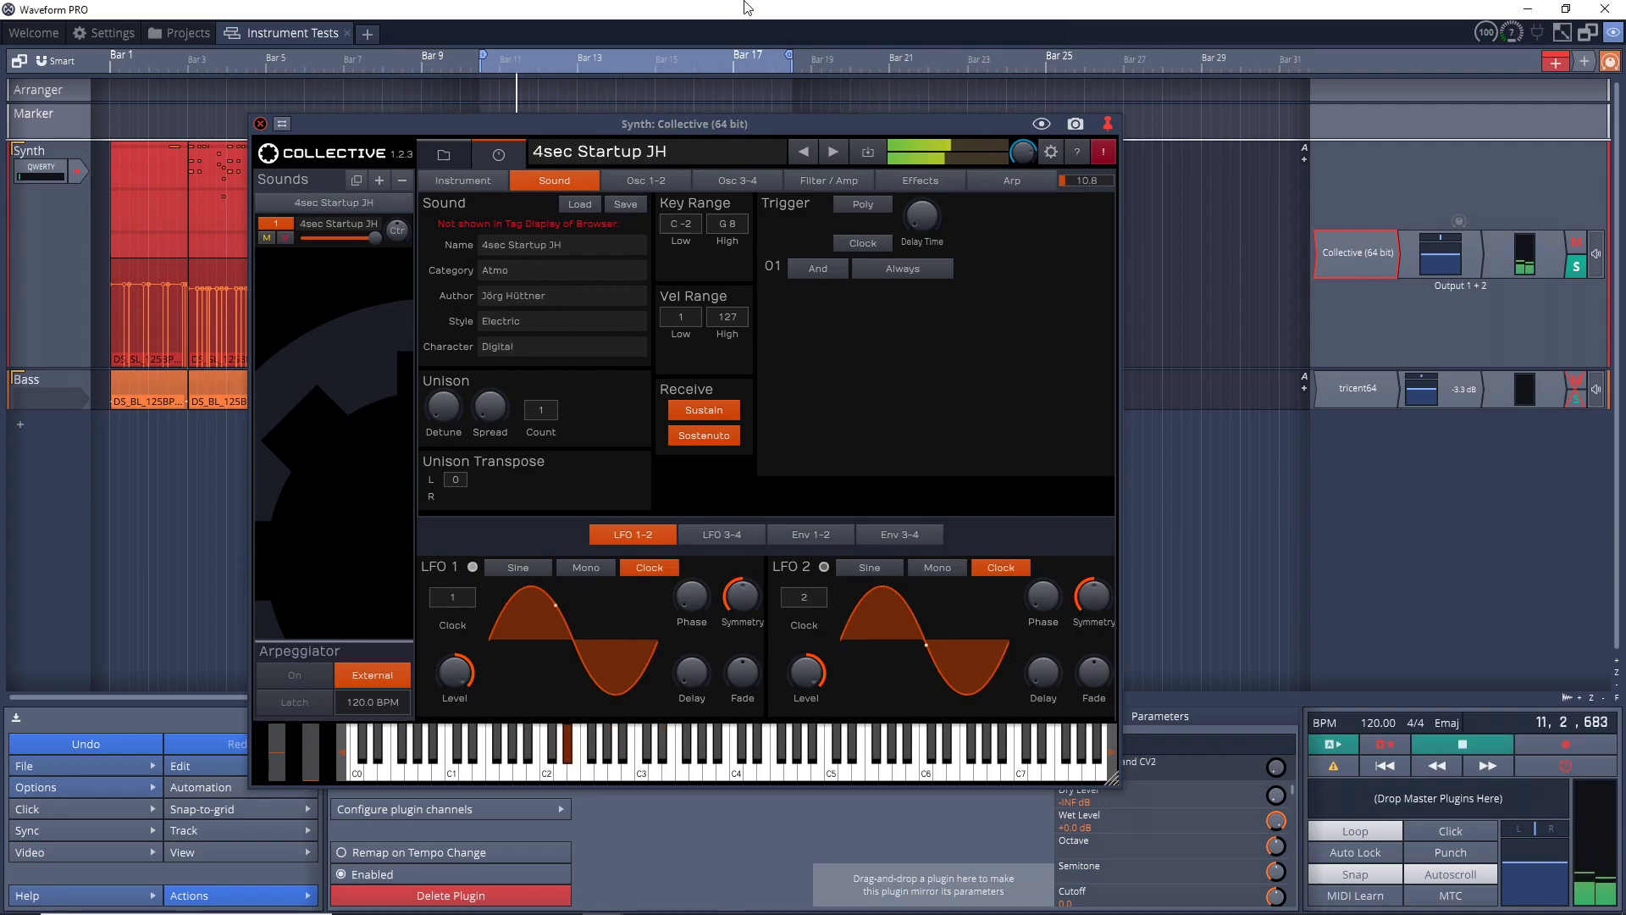
Step: Audition Collective's 5th Track WMF and 7th Dimension JH presets, ending on 3 Notes Fun JH with playback running
key("space")
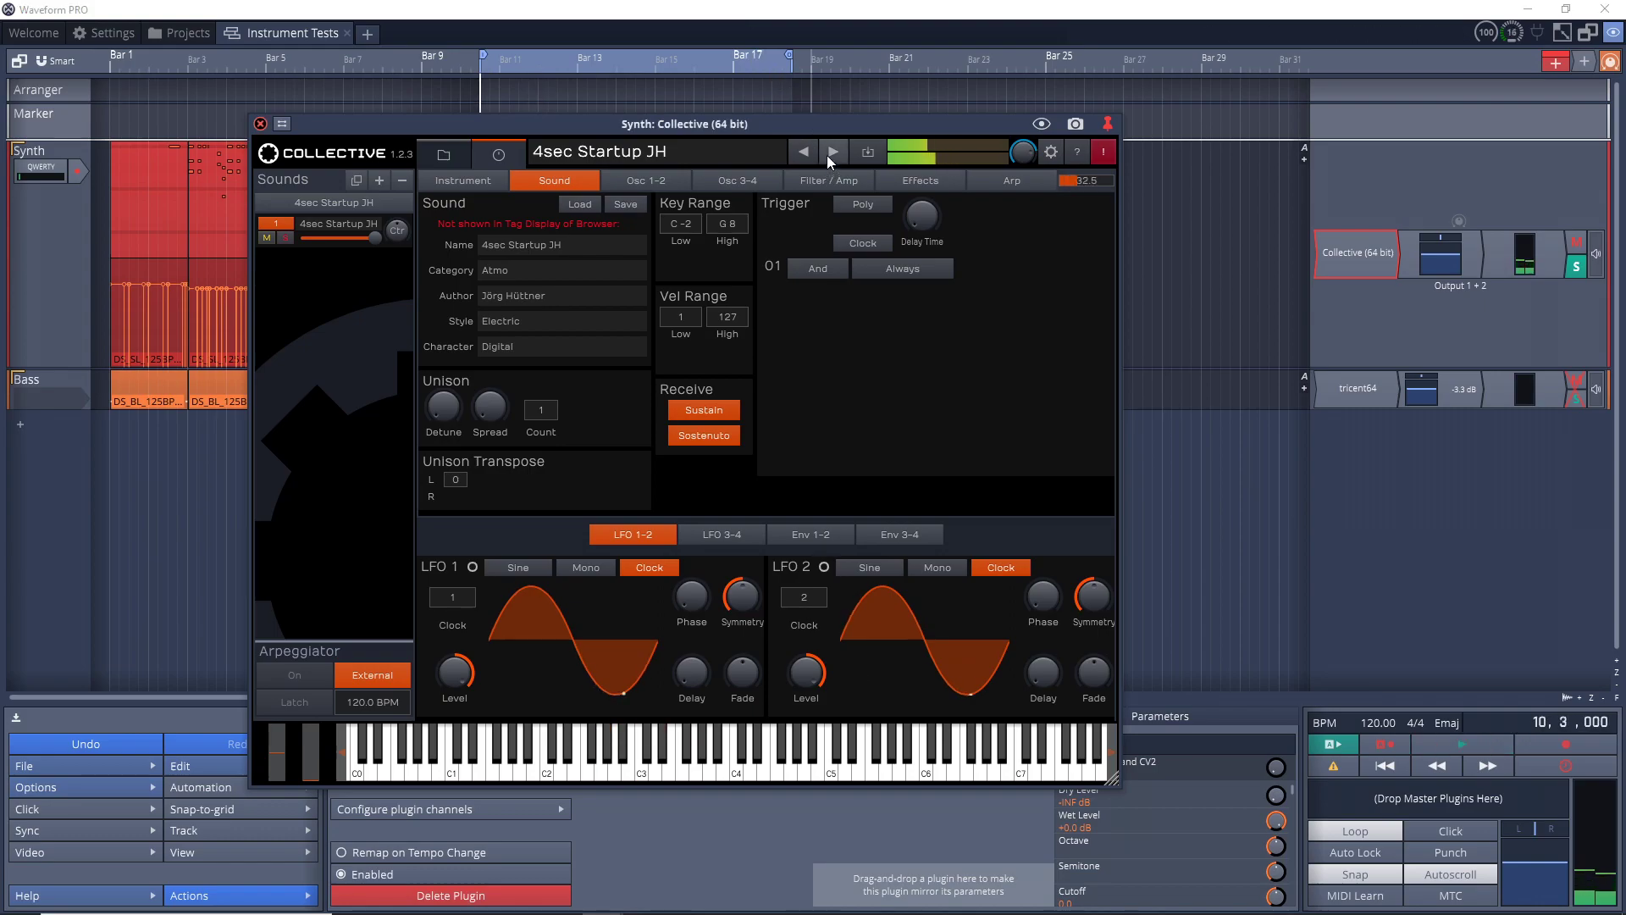
left_click(830, 152)
key("space")
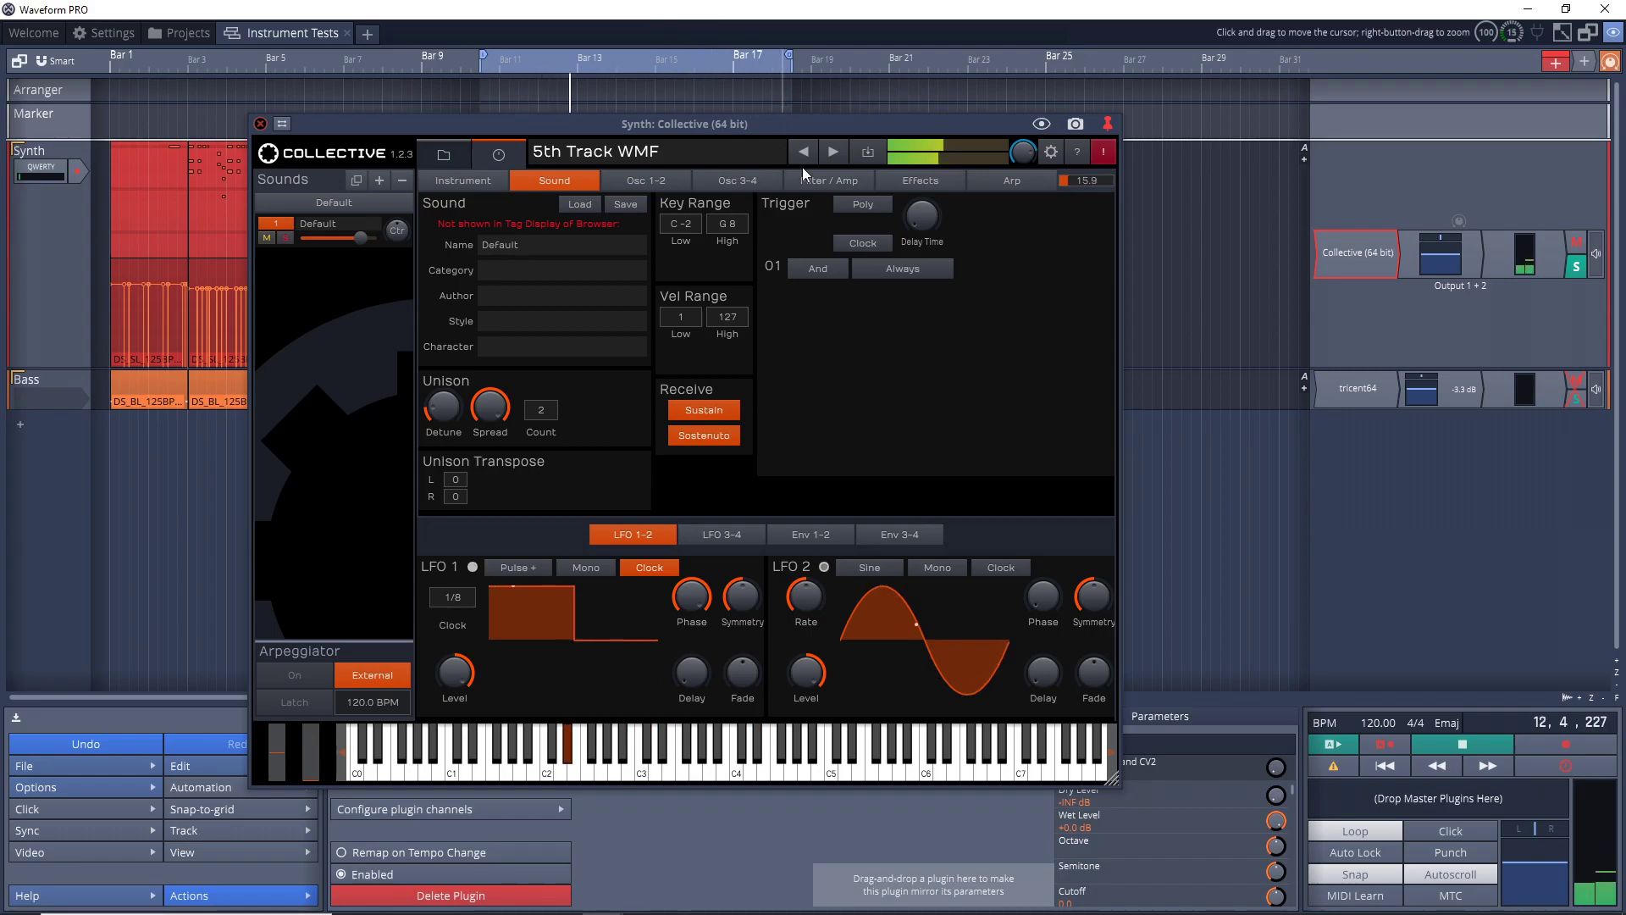
left_click(834, 153)
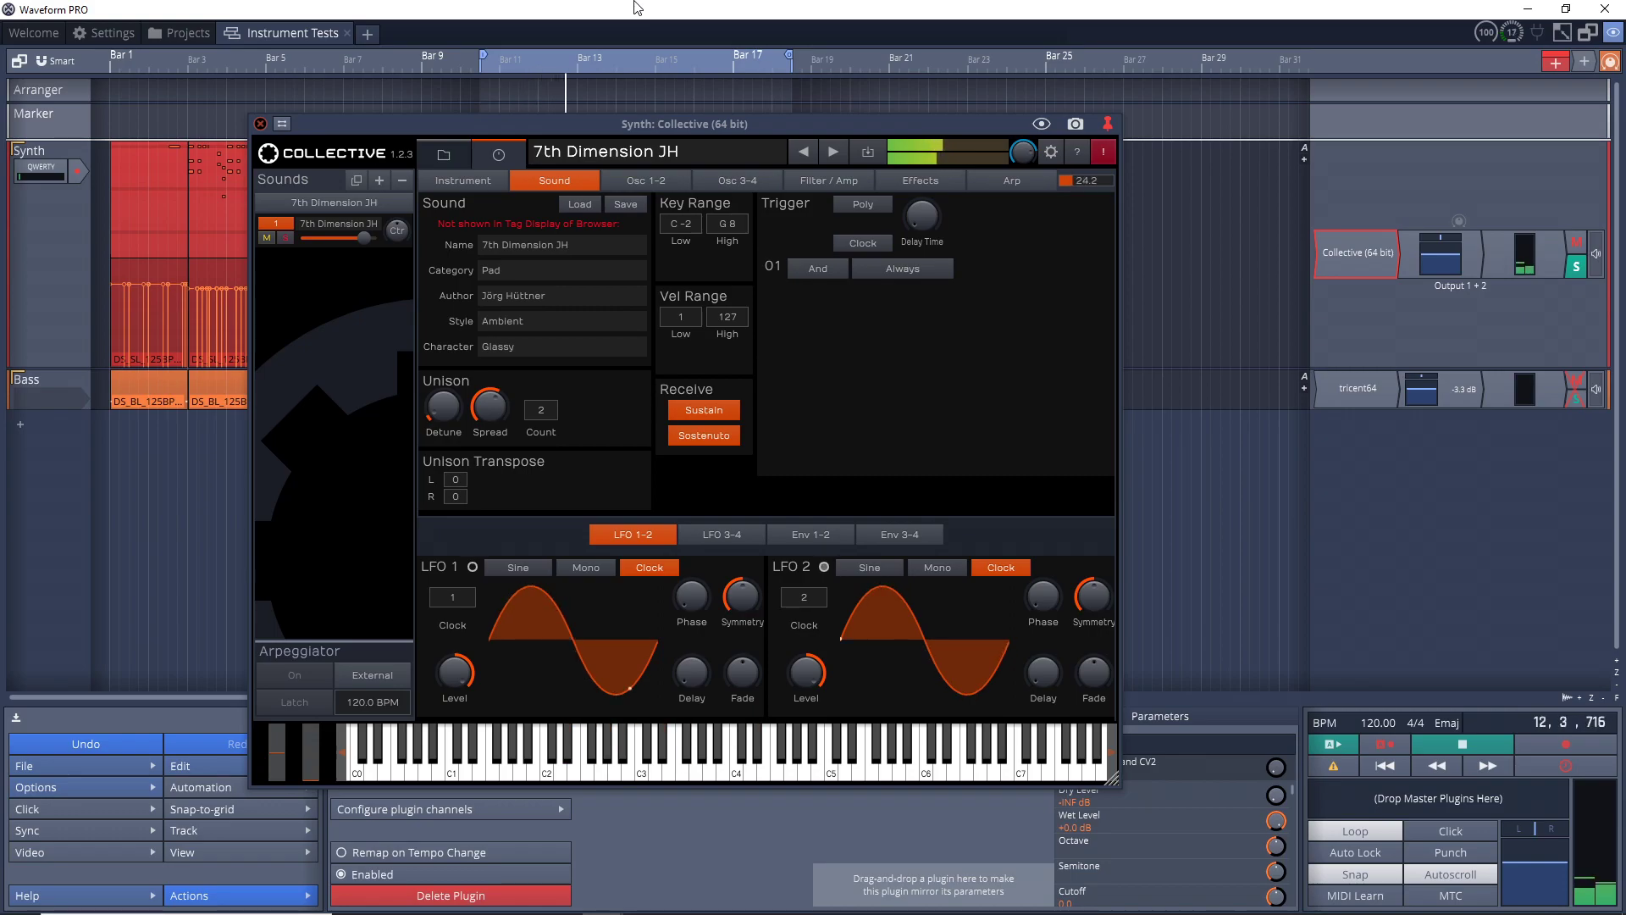
key("space")
left_click(833, 151)
key("space")
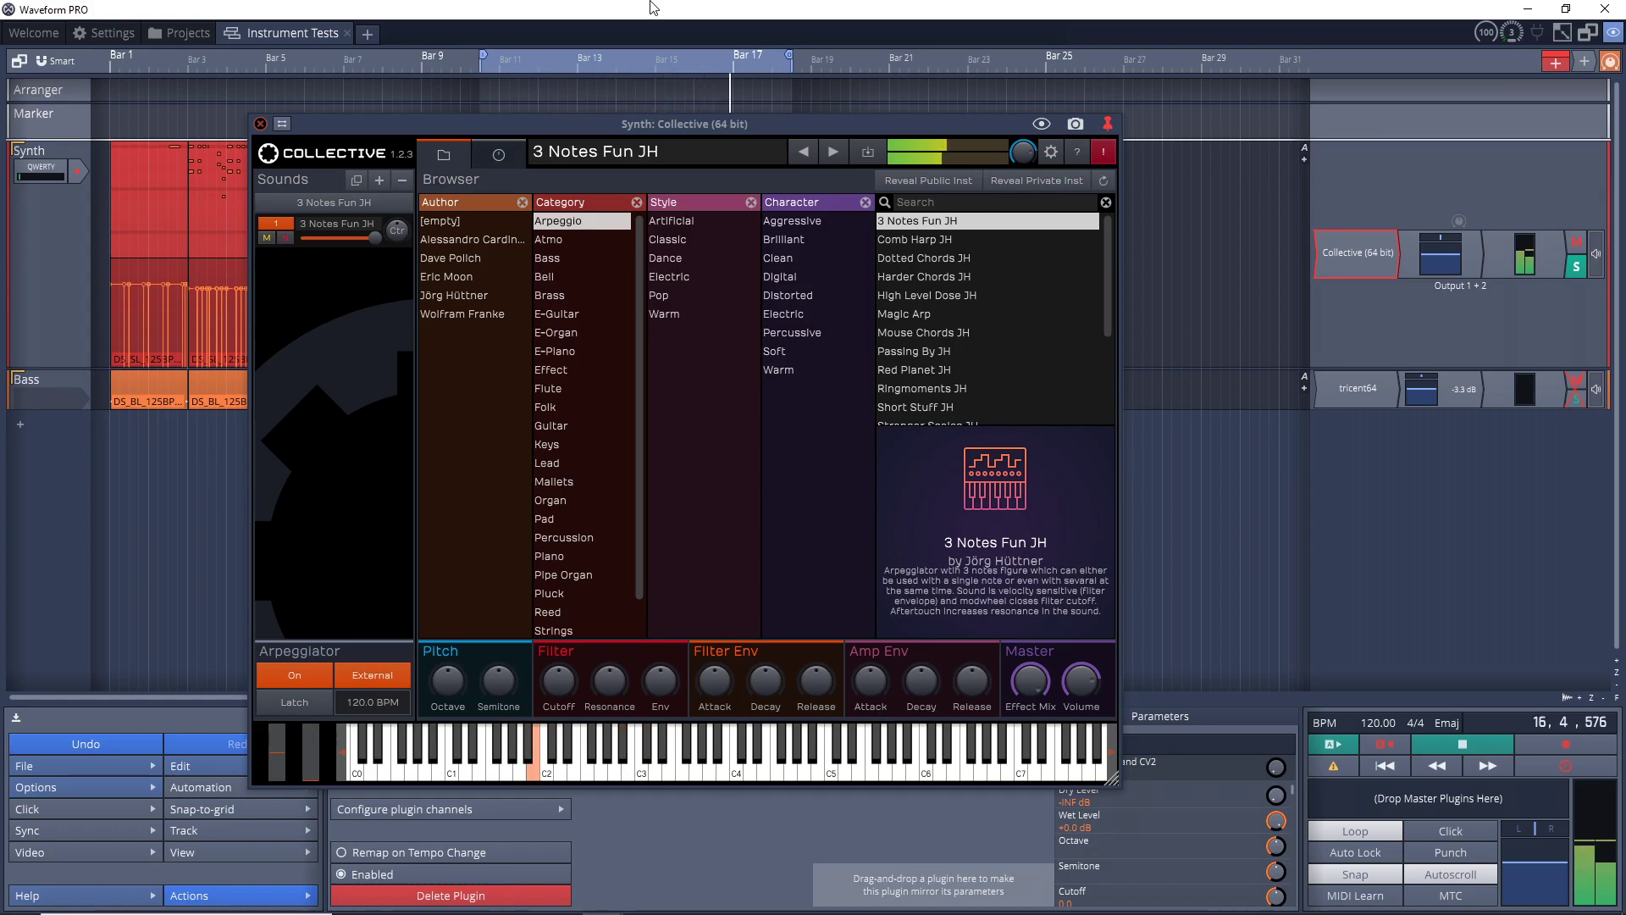
Step: Listen to the Bass track's Collective, then load Brass Pad EM on the Synth track's Collective
key("space")
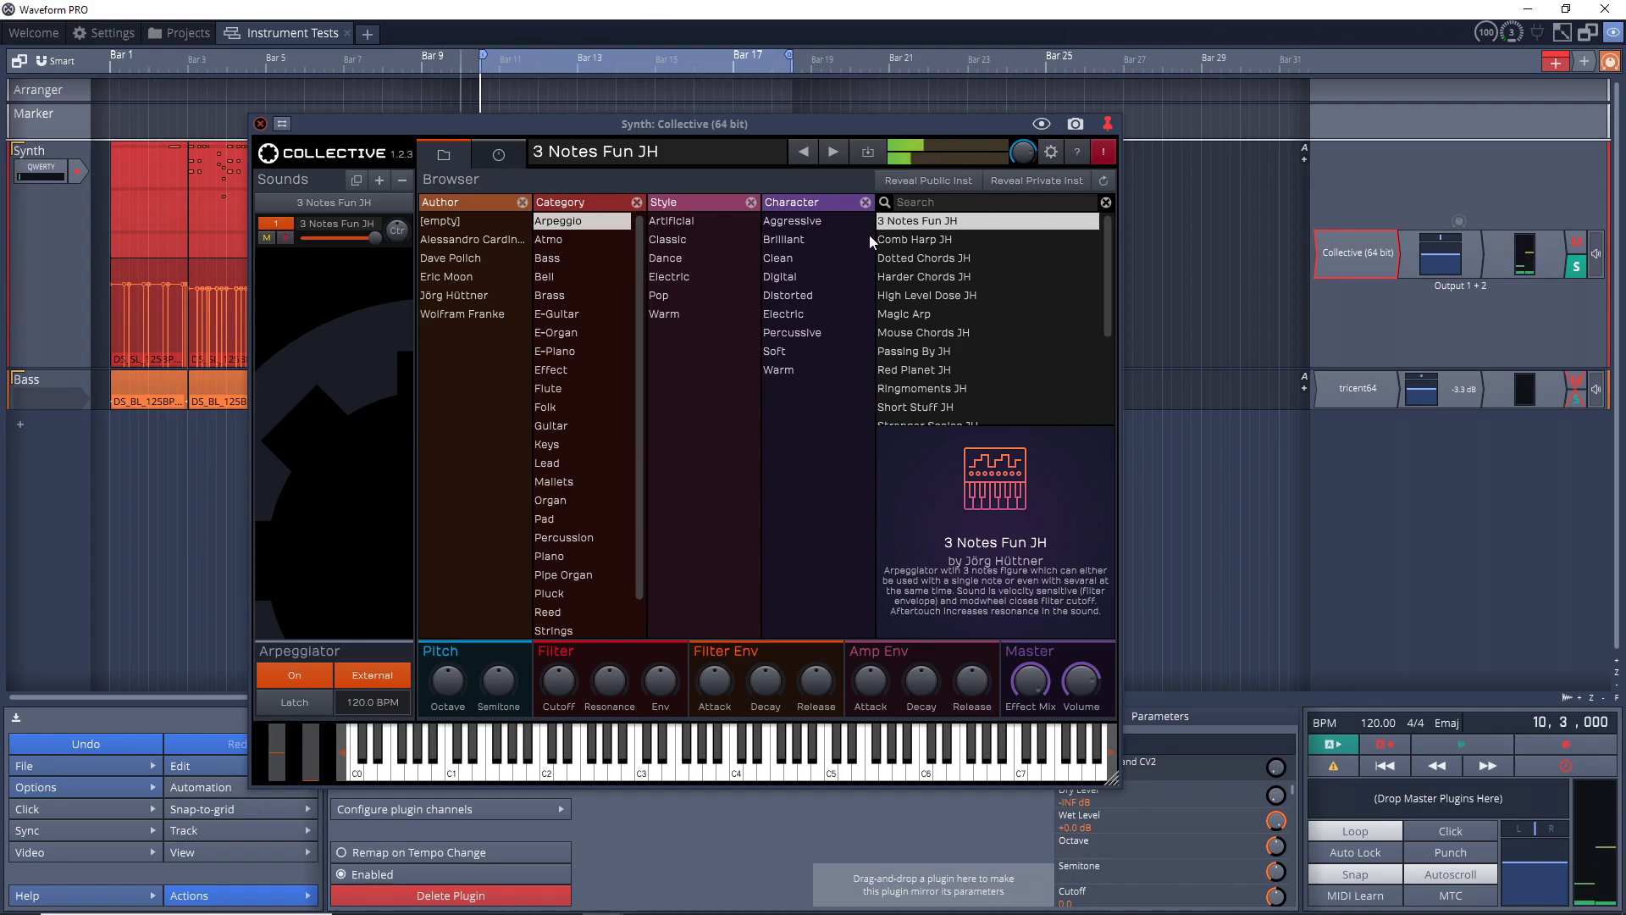
key("Down")
key("space")
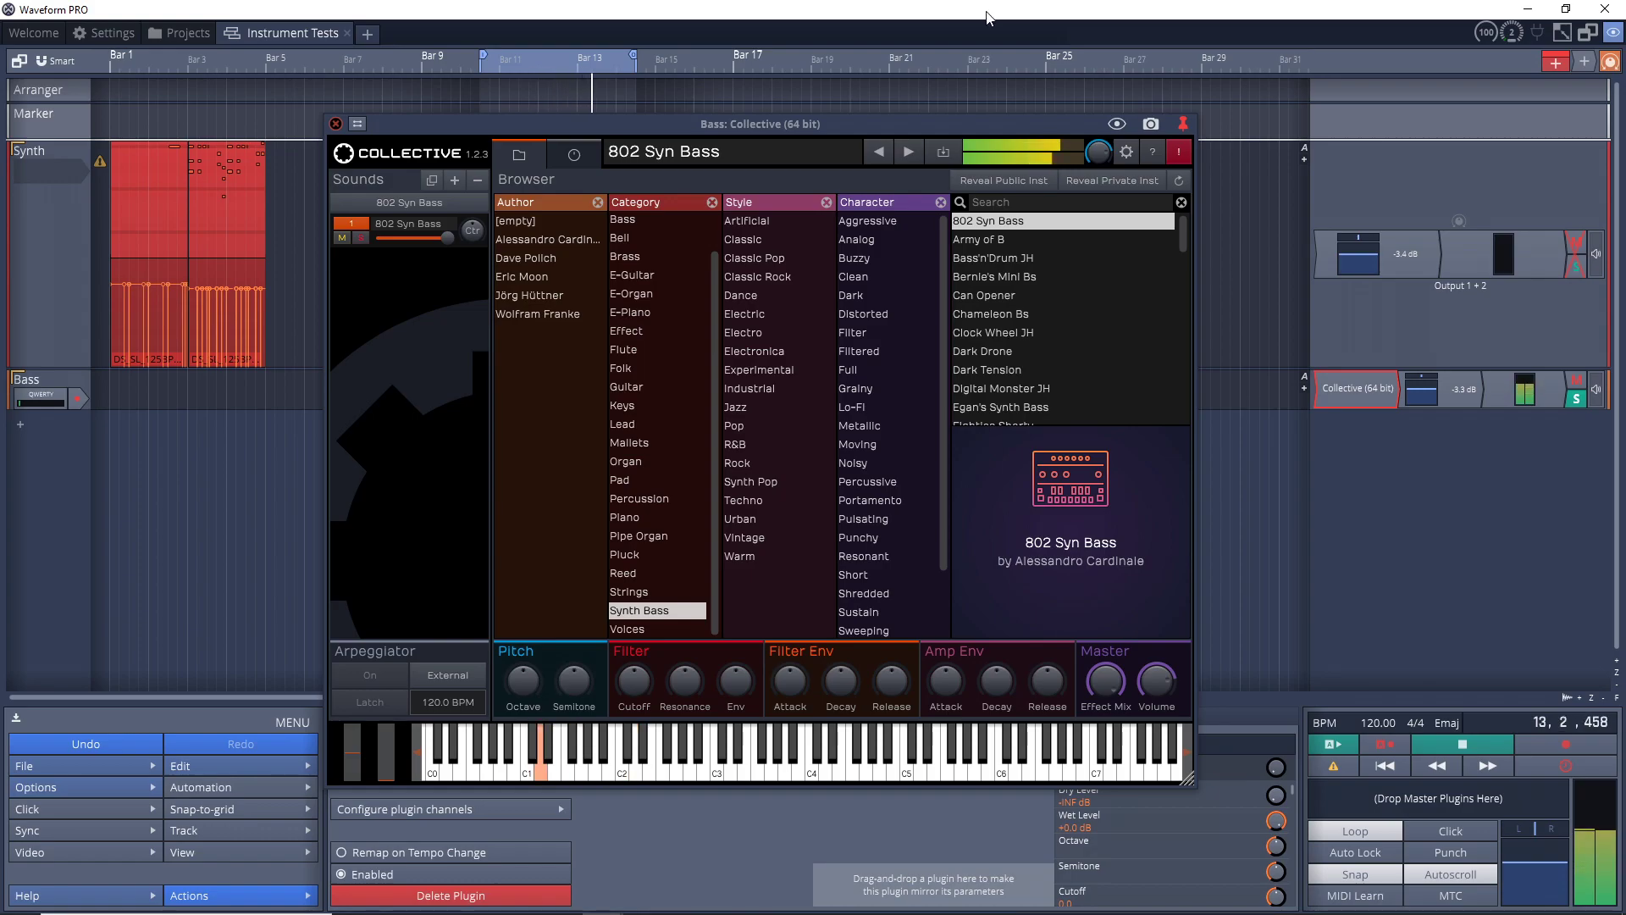
key("Up")
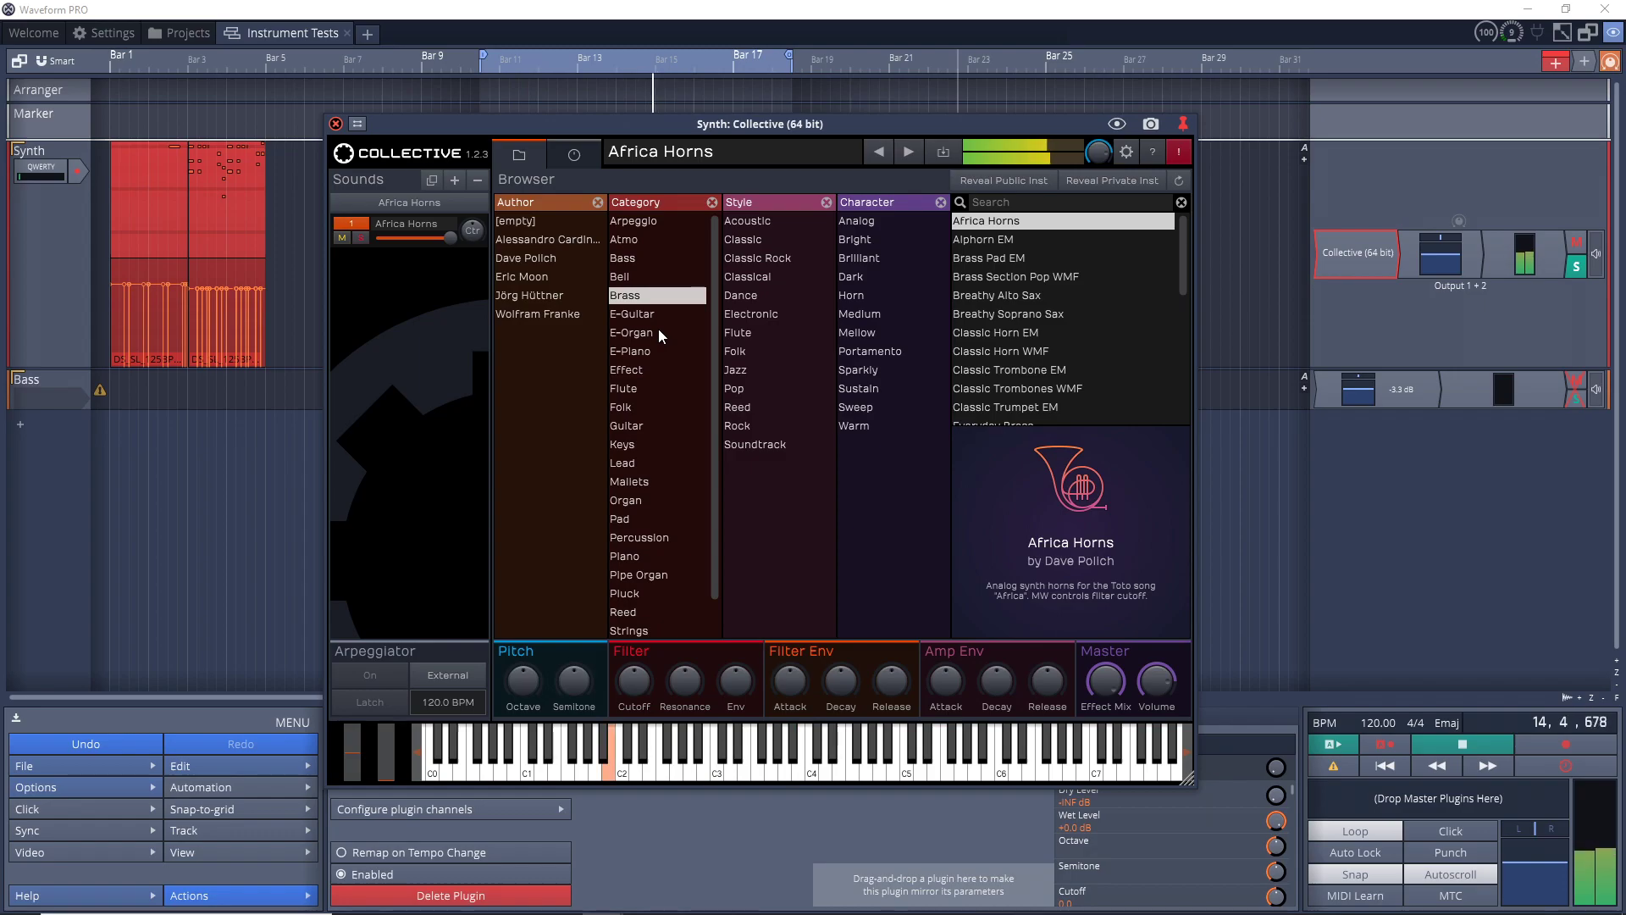
left_click(998, 262)
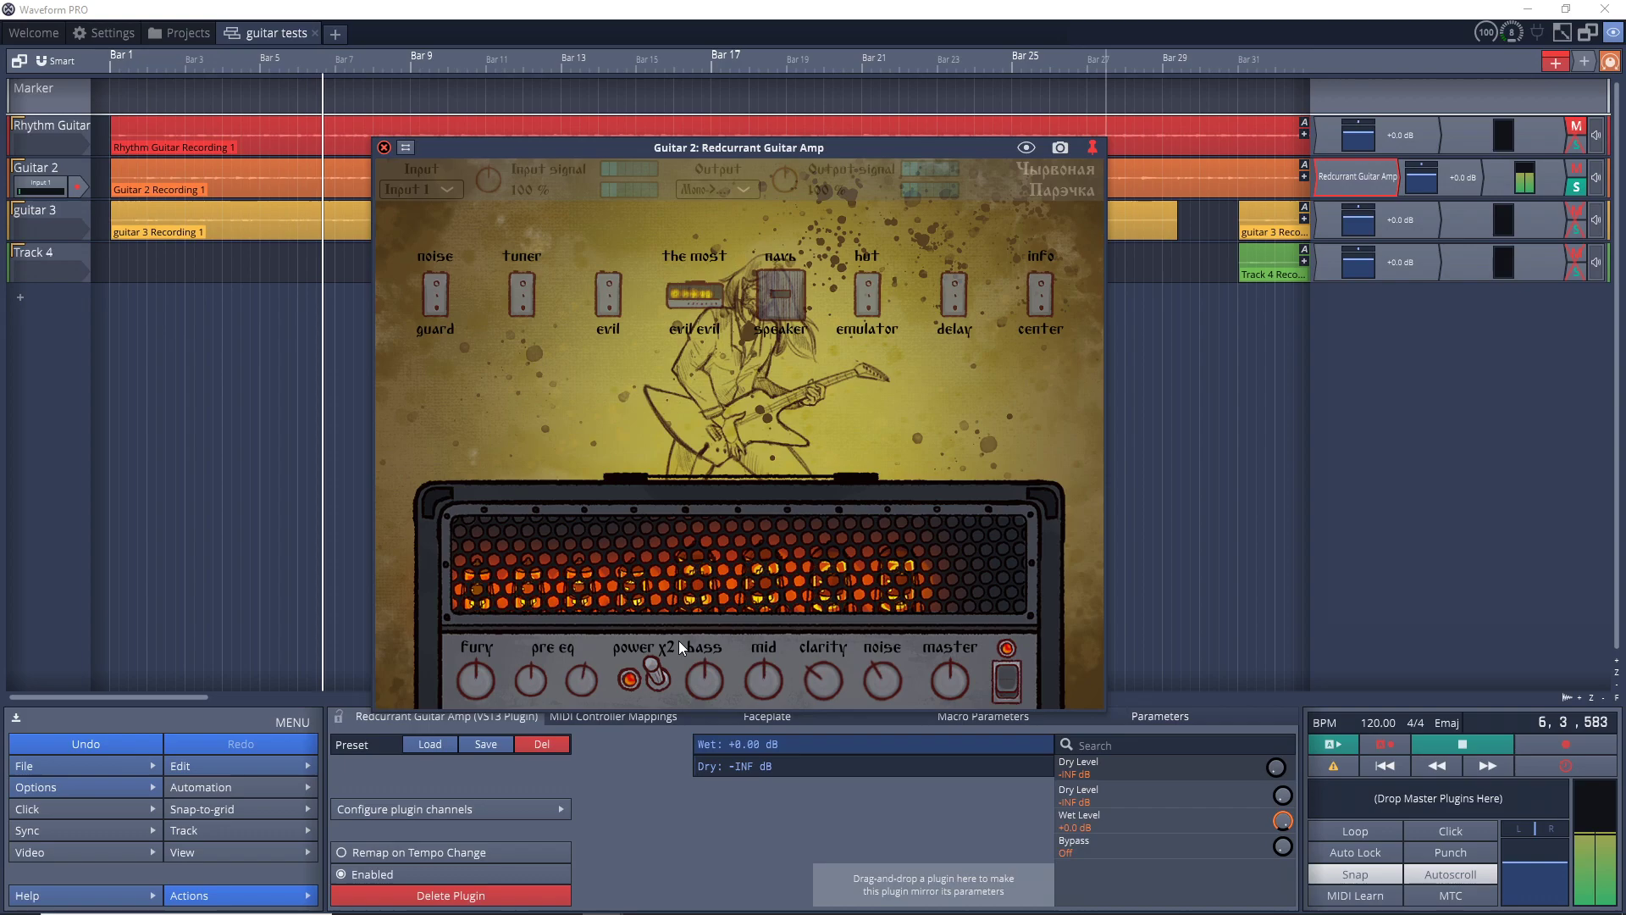
Step: Turn off the power x2 boost, check the noise guard and tuner, and switch the evil pedal on
left_click(663, 668)
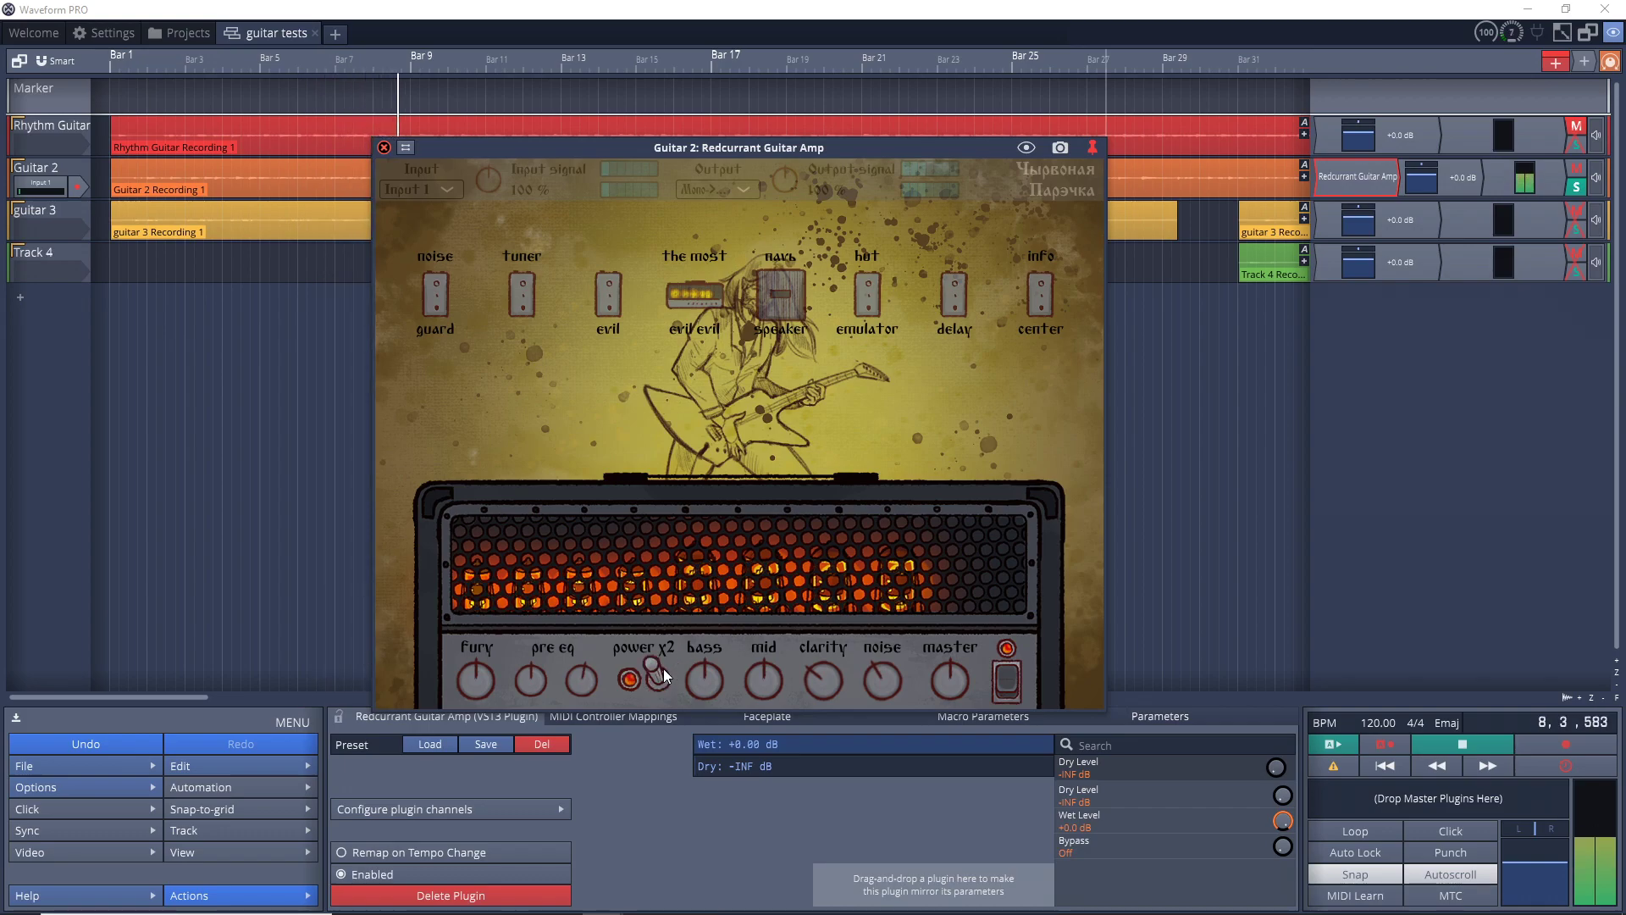
left_click(439, 307)
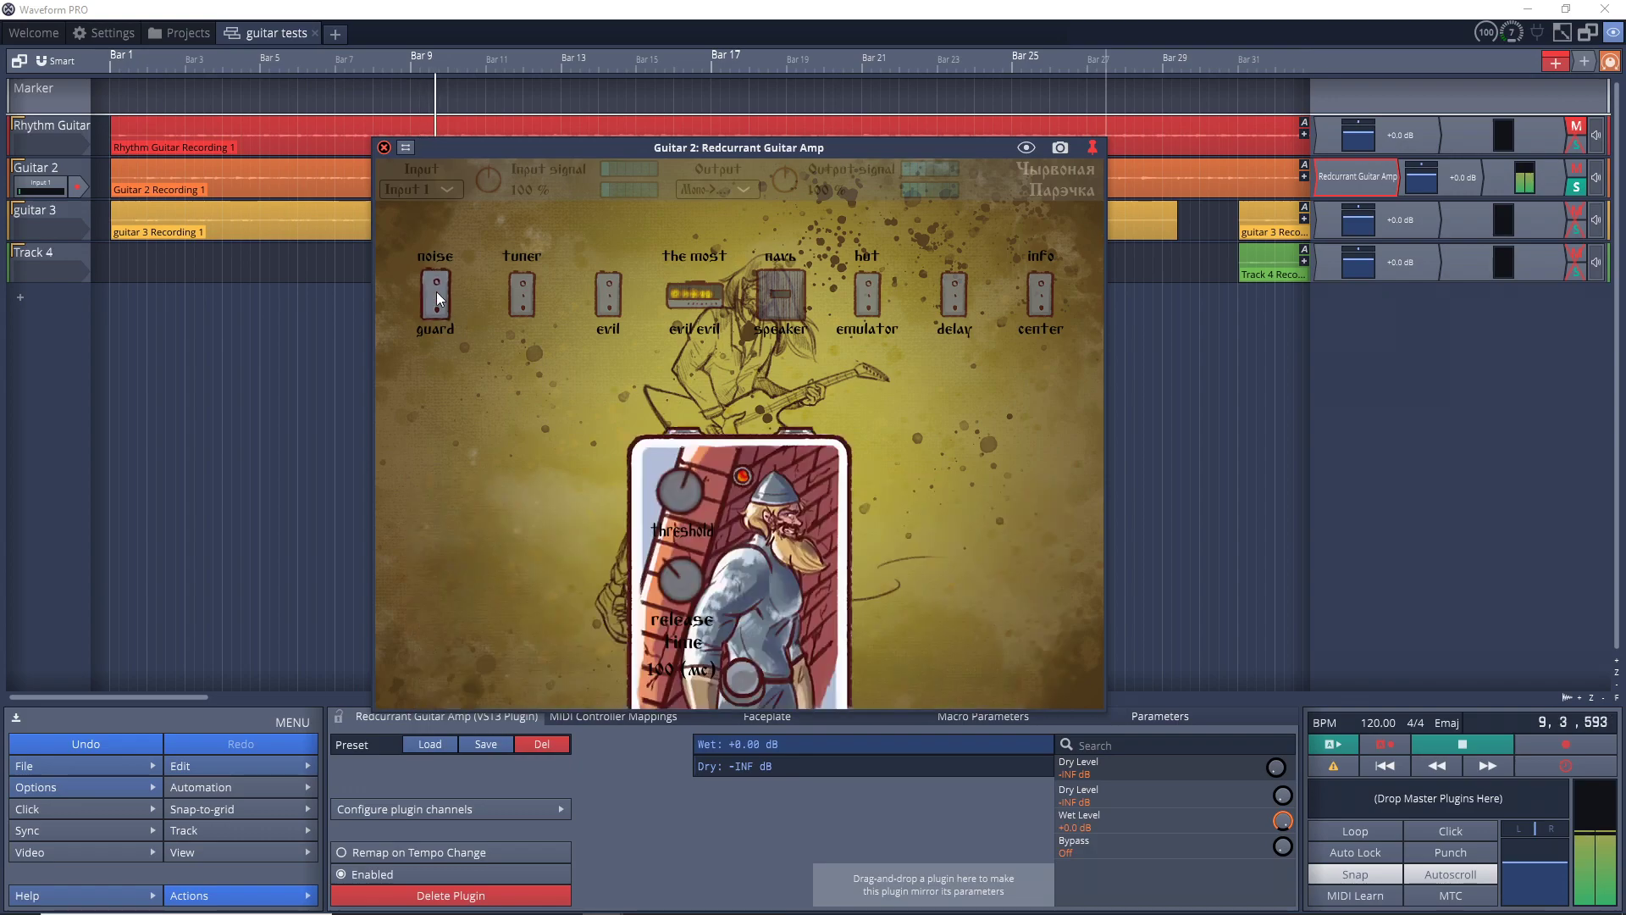
left_click(523, 292)
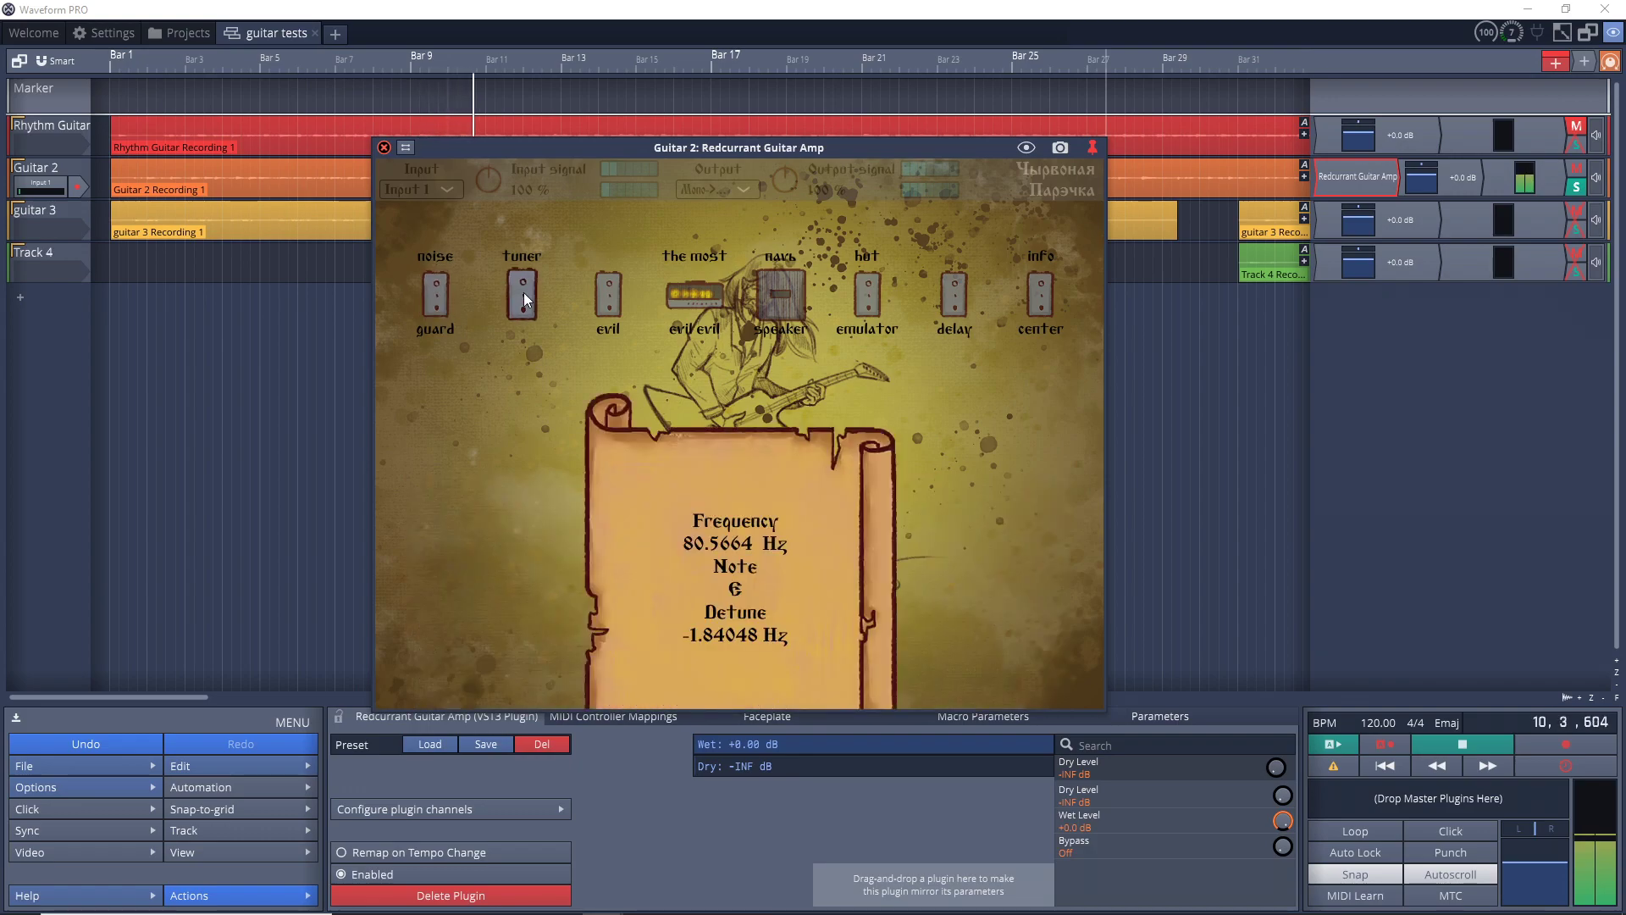
left_click(613, 305)
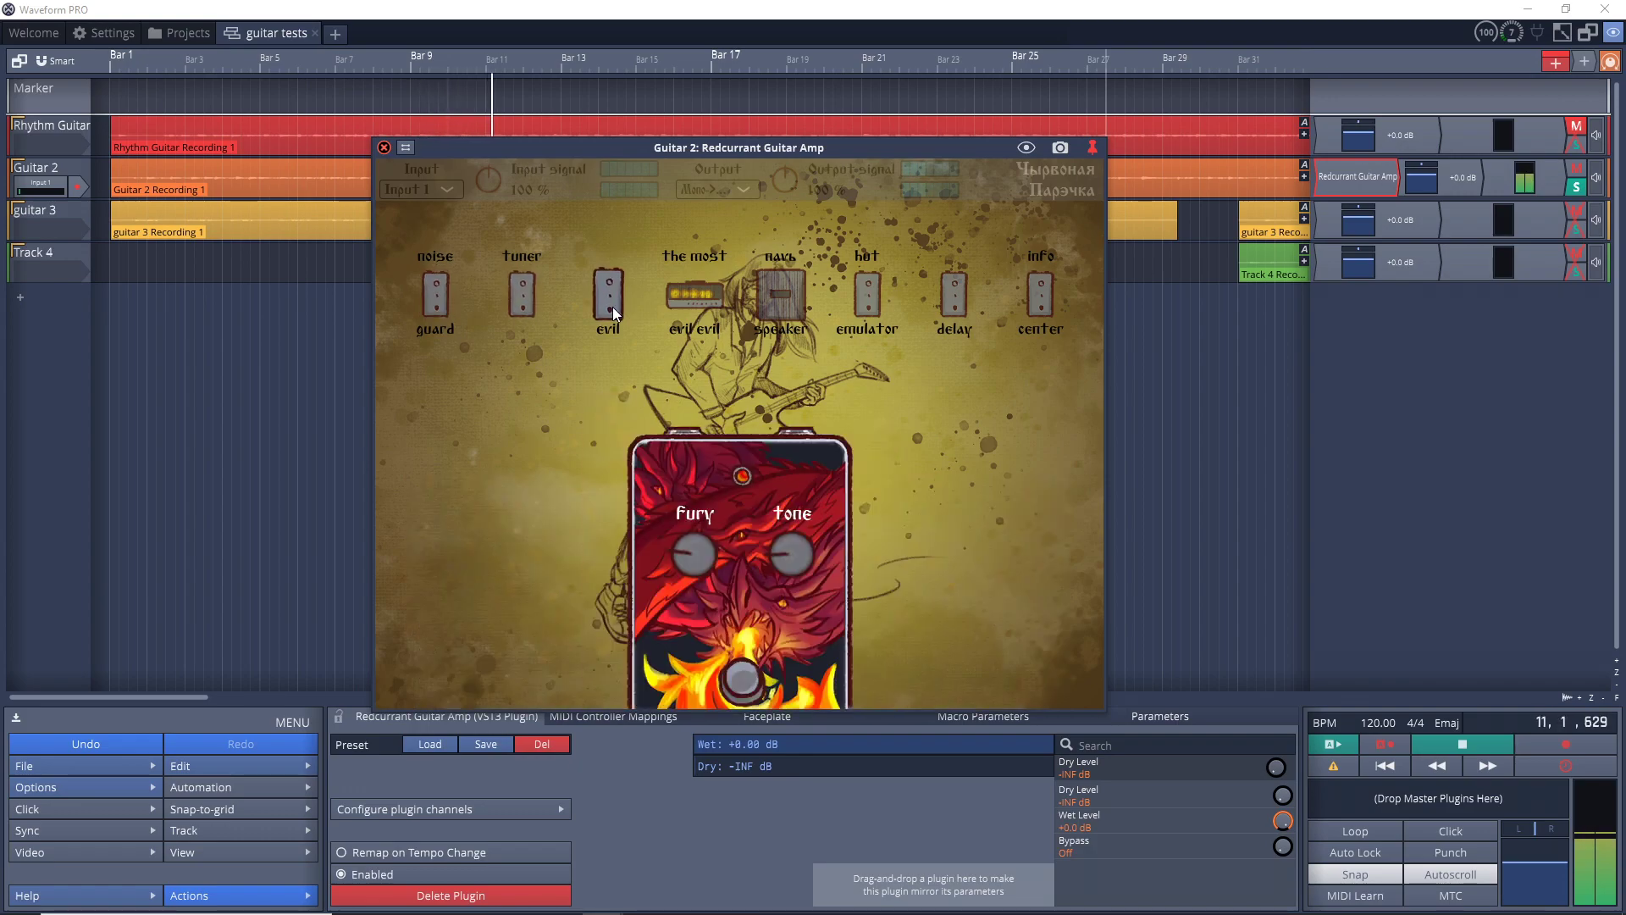
left_click(742, 677)
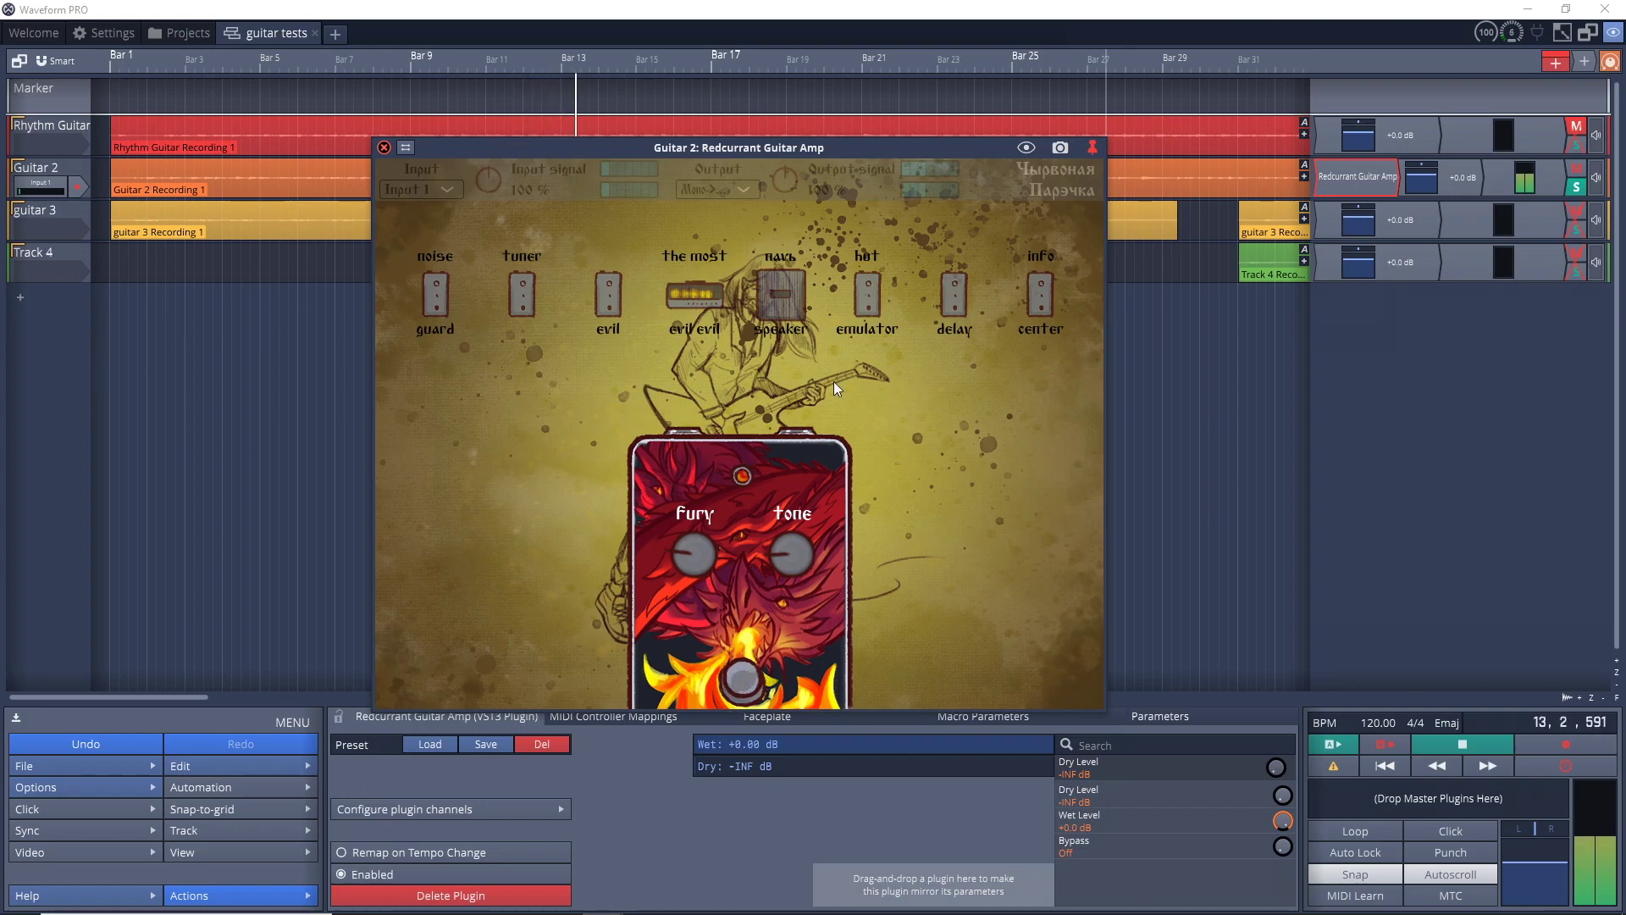
Step: Look over the reverb and delay pedals, then return to the amp head controls
left_click(867, 305)
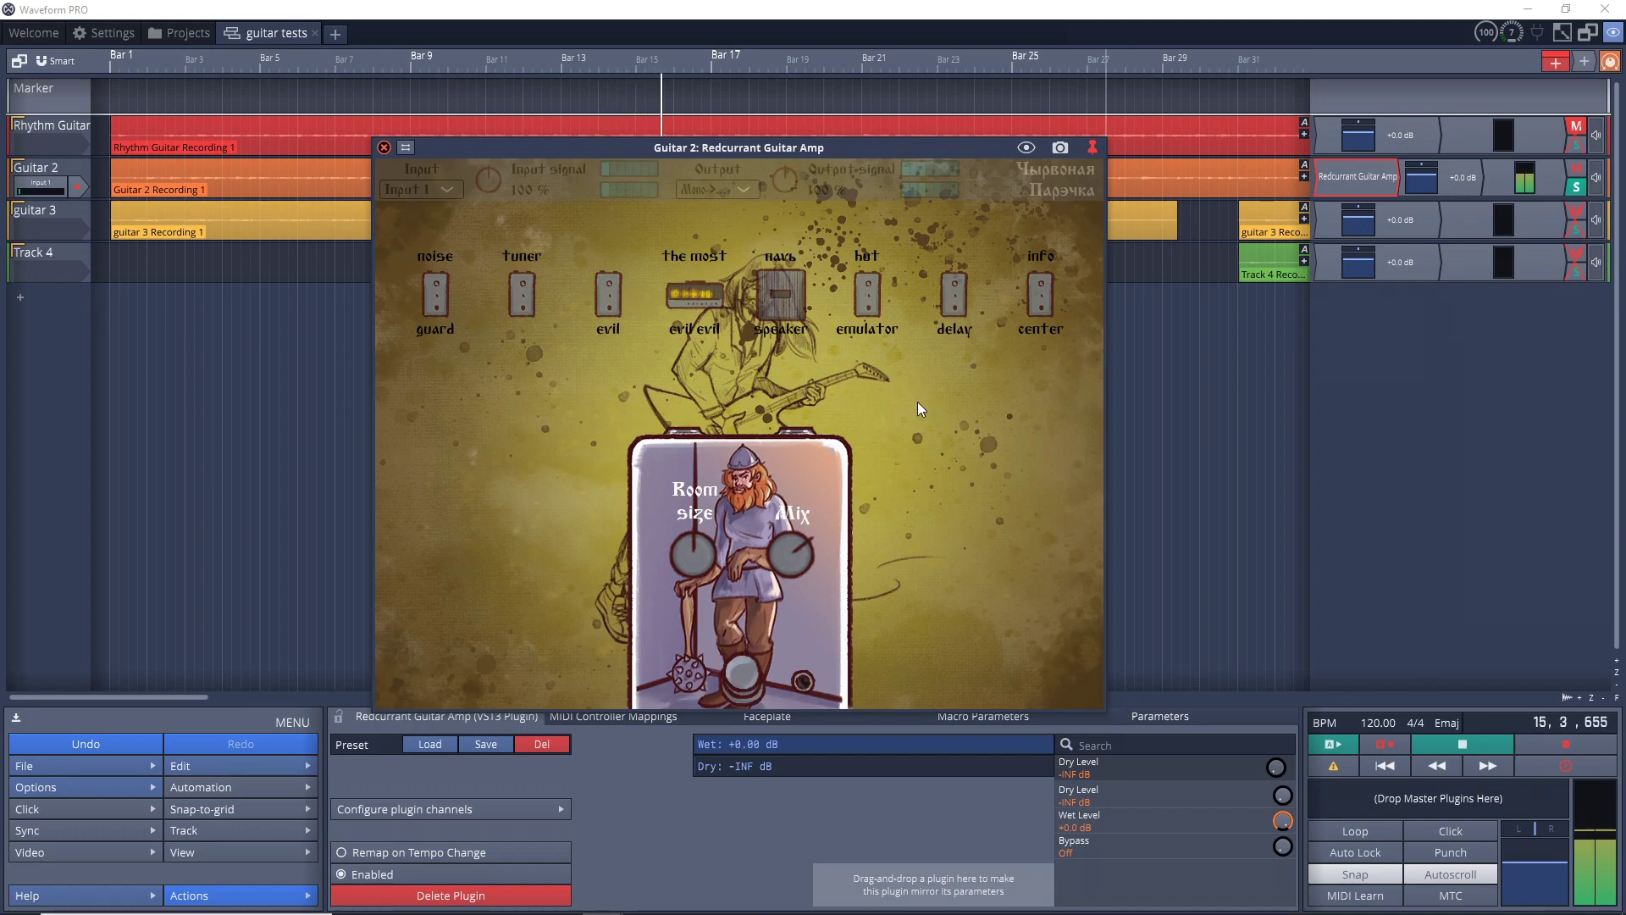
left_click(970, 315)
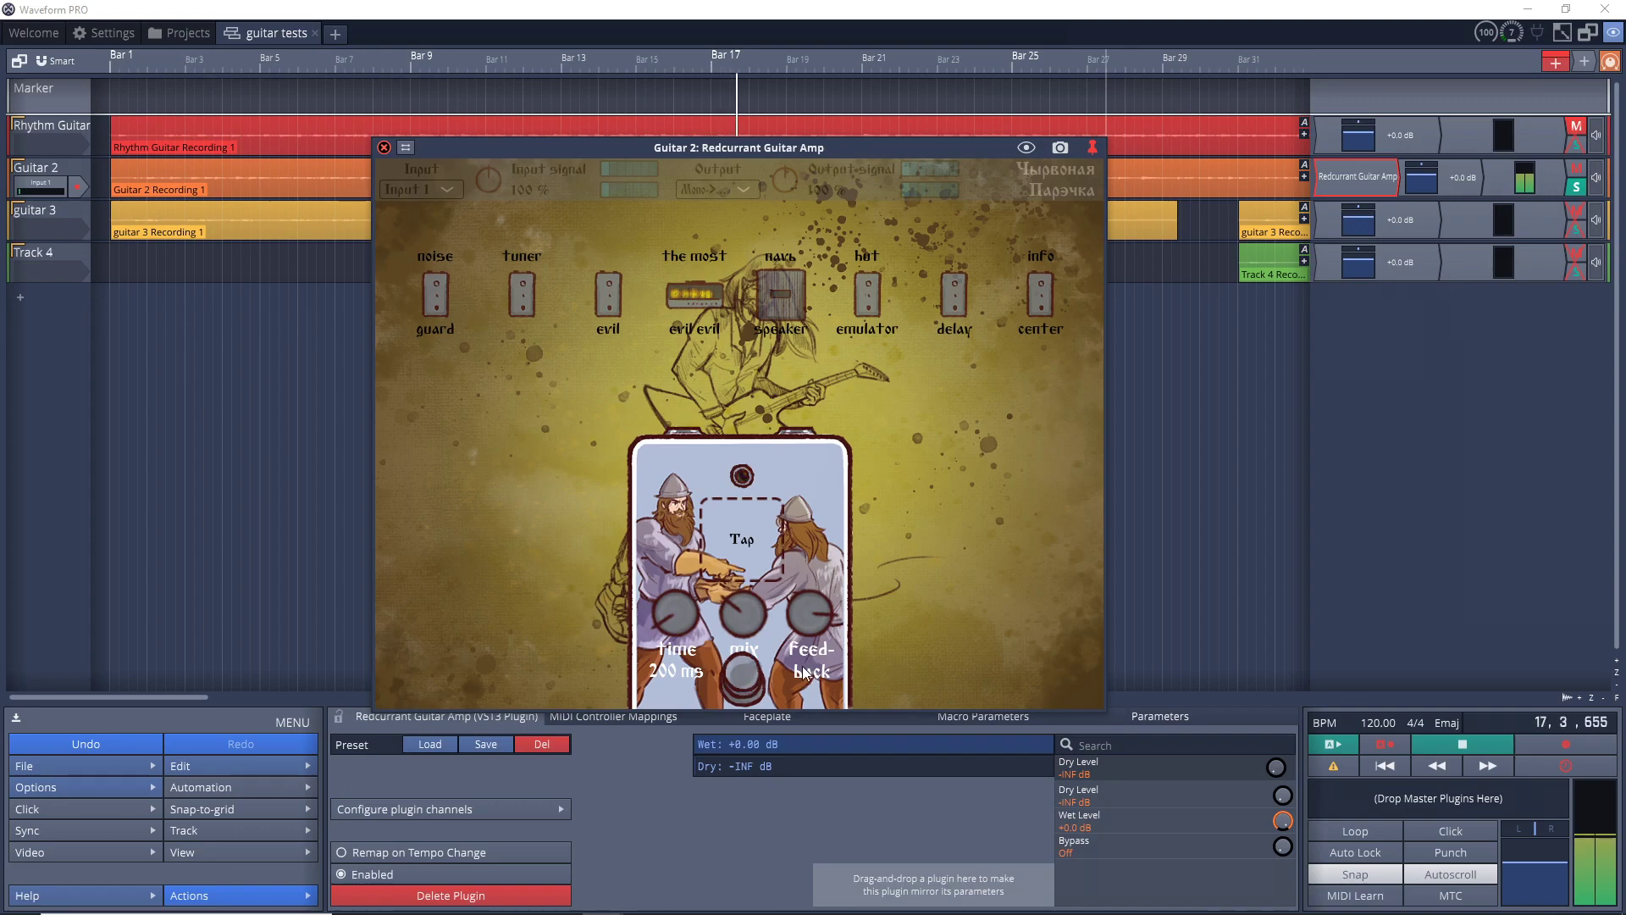
left_click(693, 301)
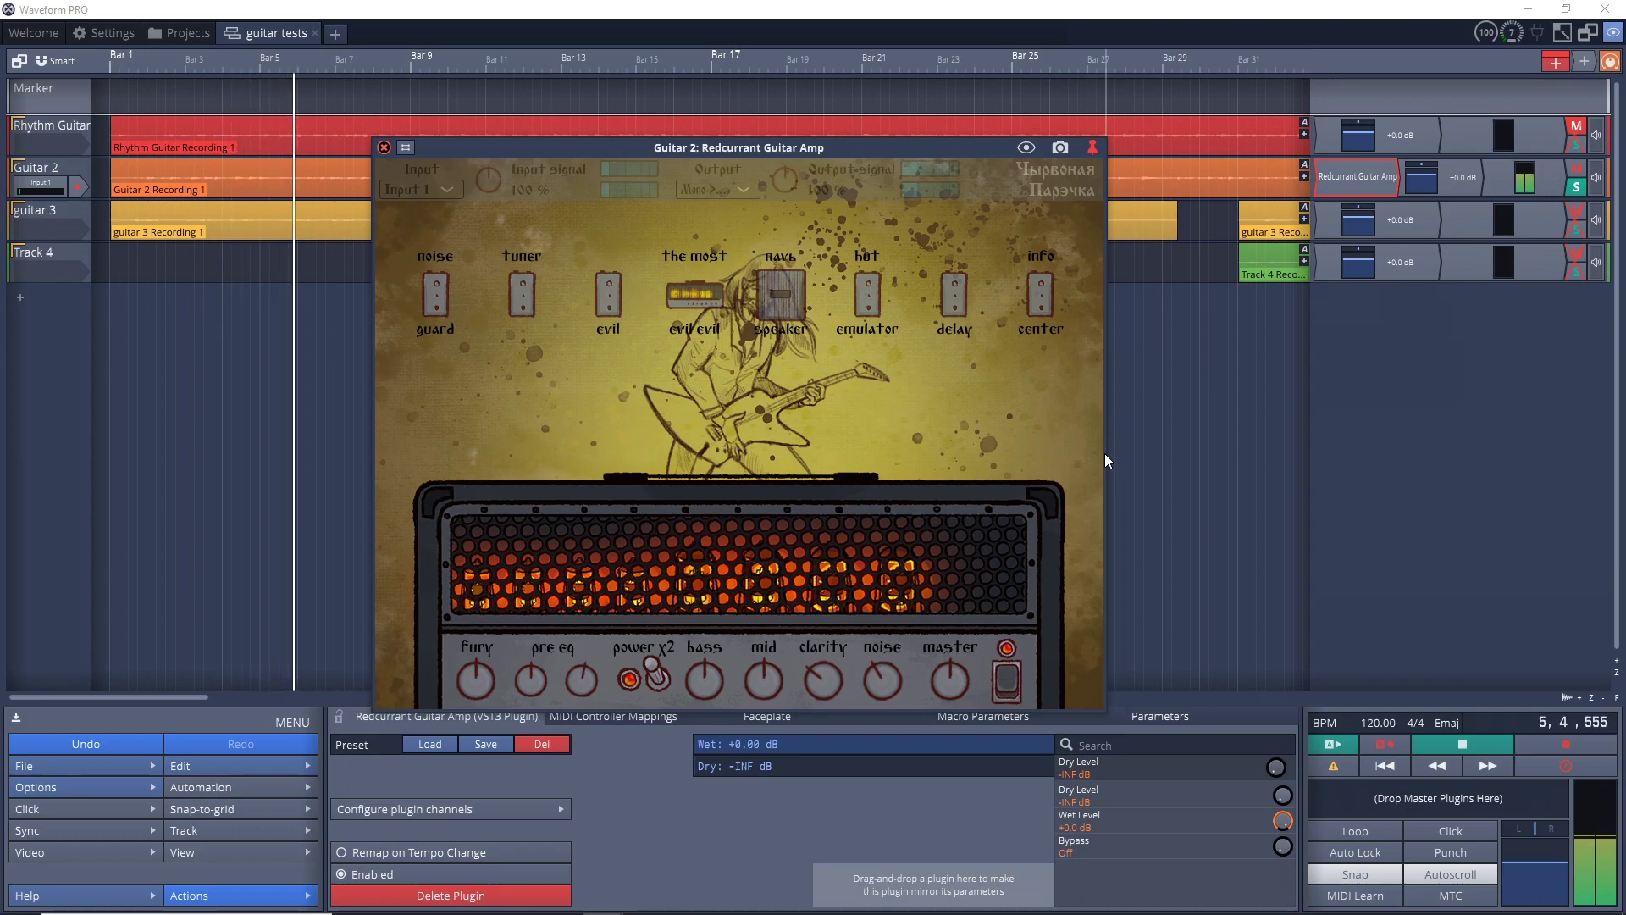
Step: Turn off power x2, check noise guard and tuner, switch the evil pedal on and view the emulator
left_click(664, 668)
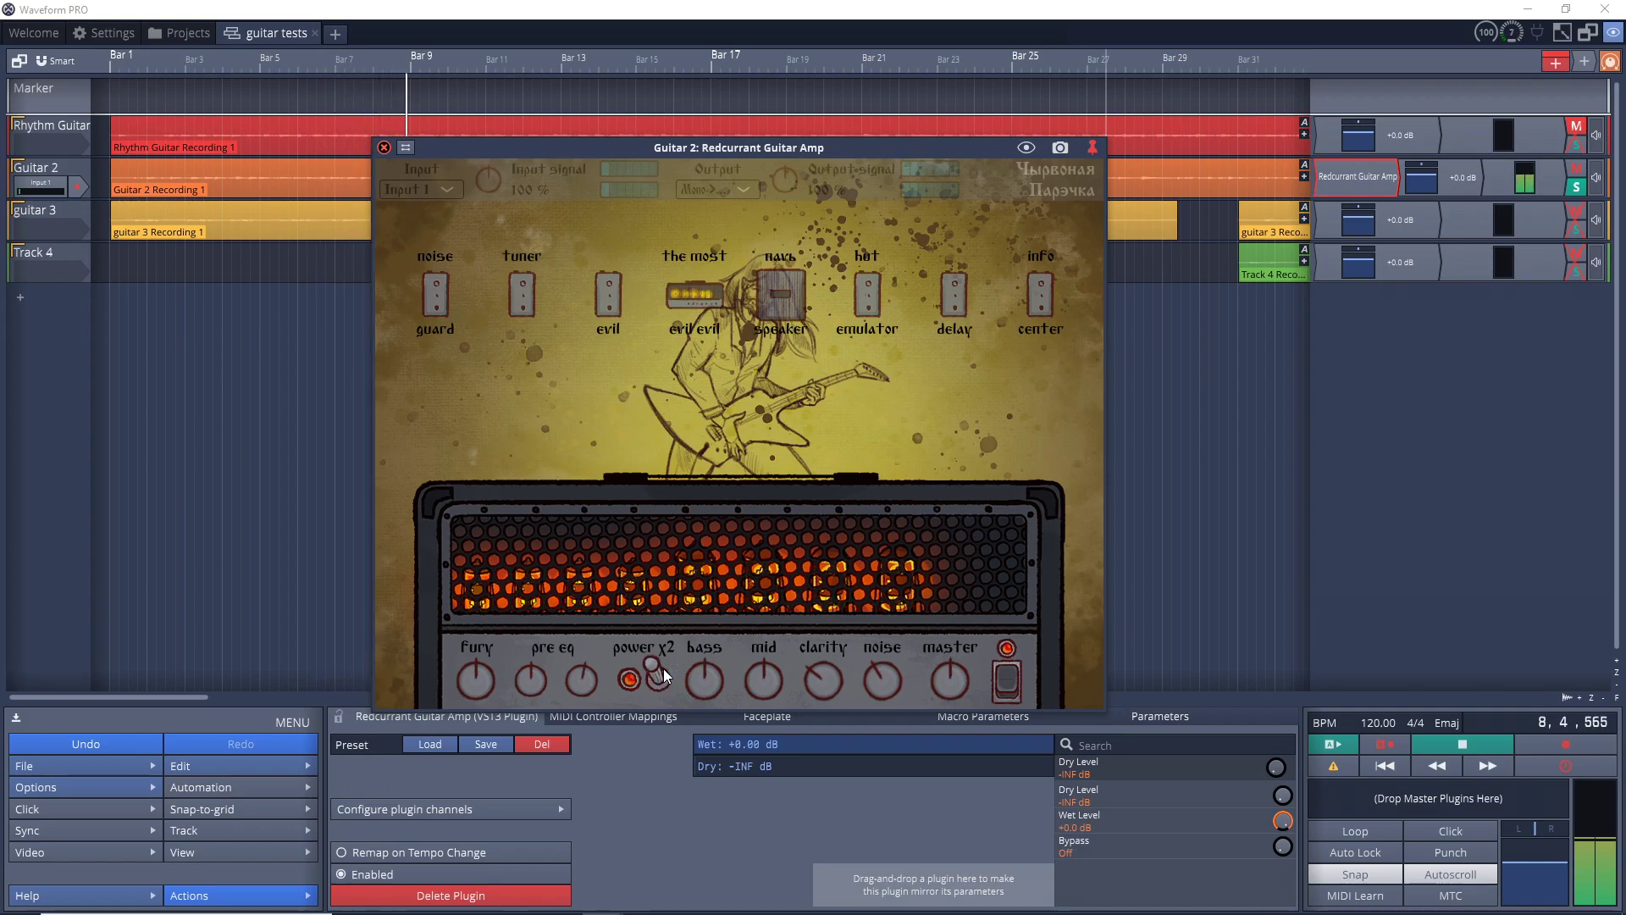
left_click(439, 298)
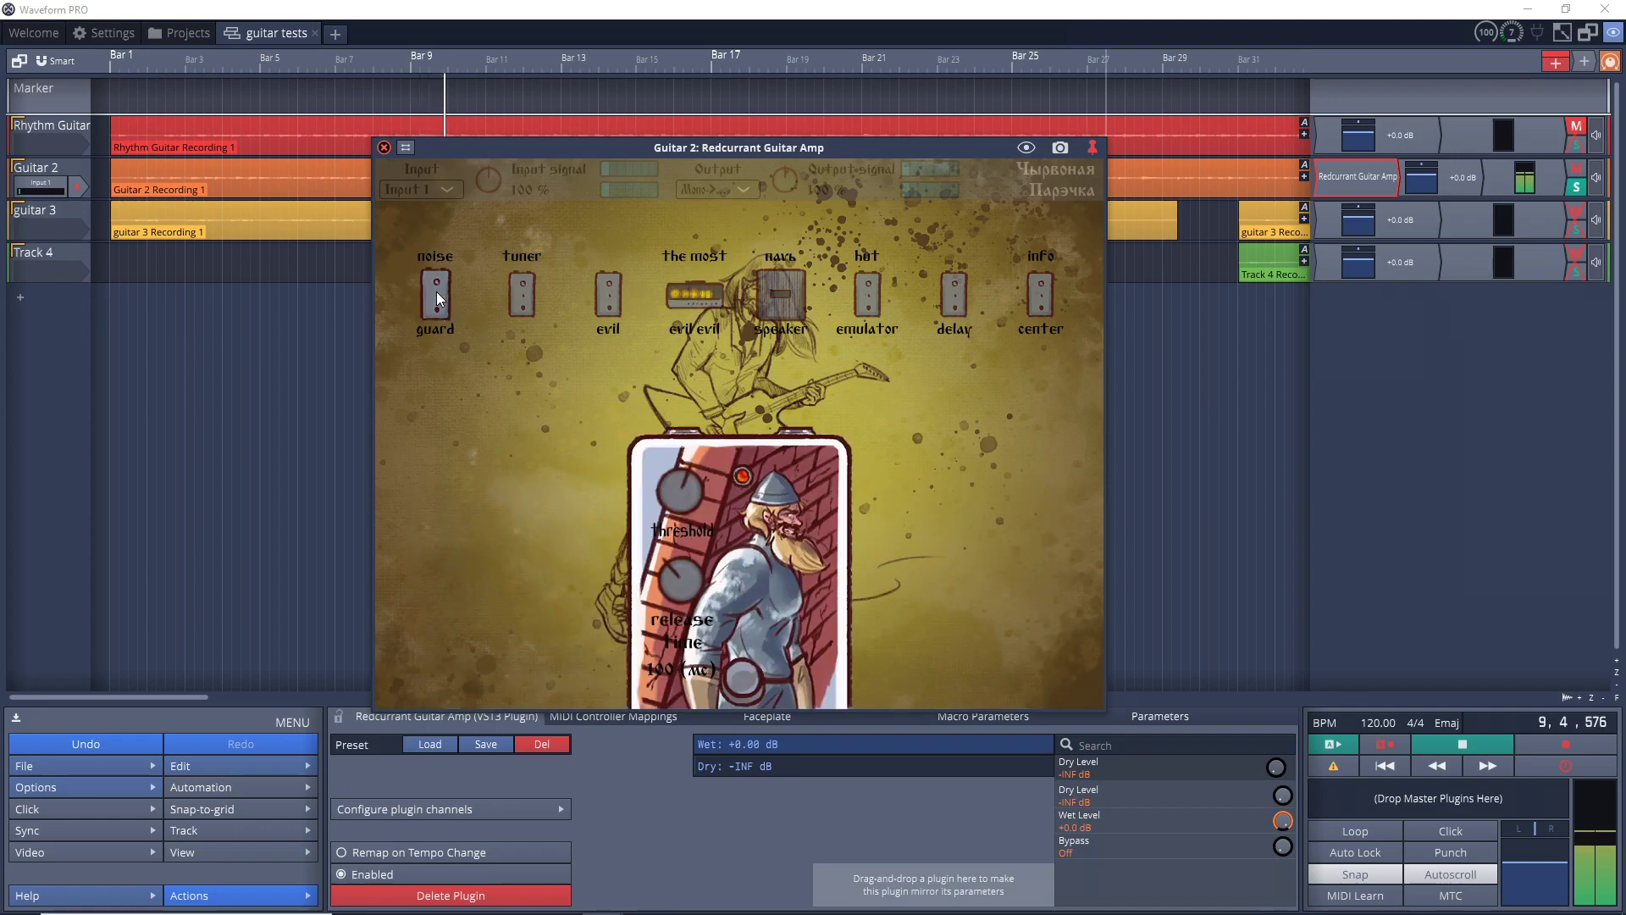
left_click(524, 293)
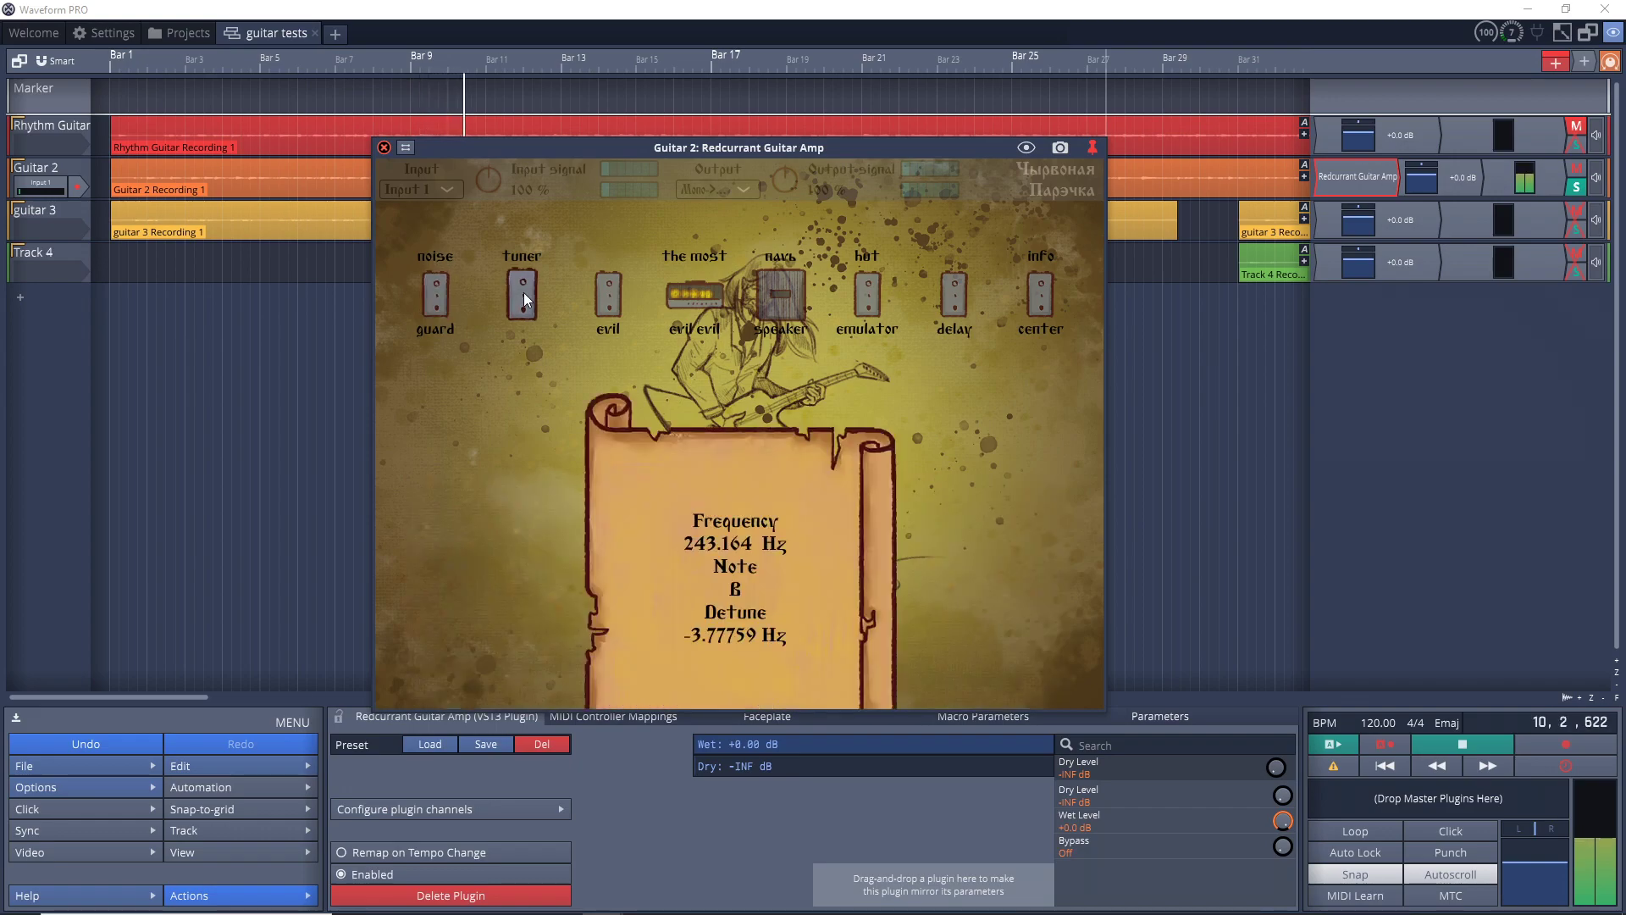
left_click(613, 309)
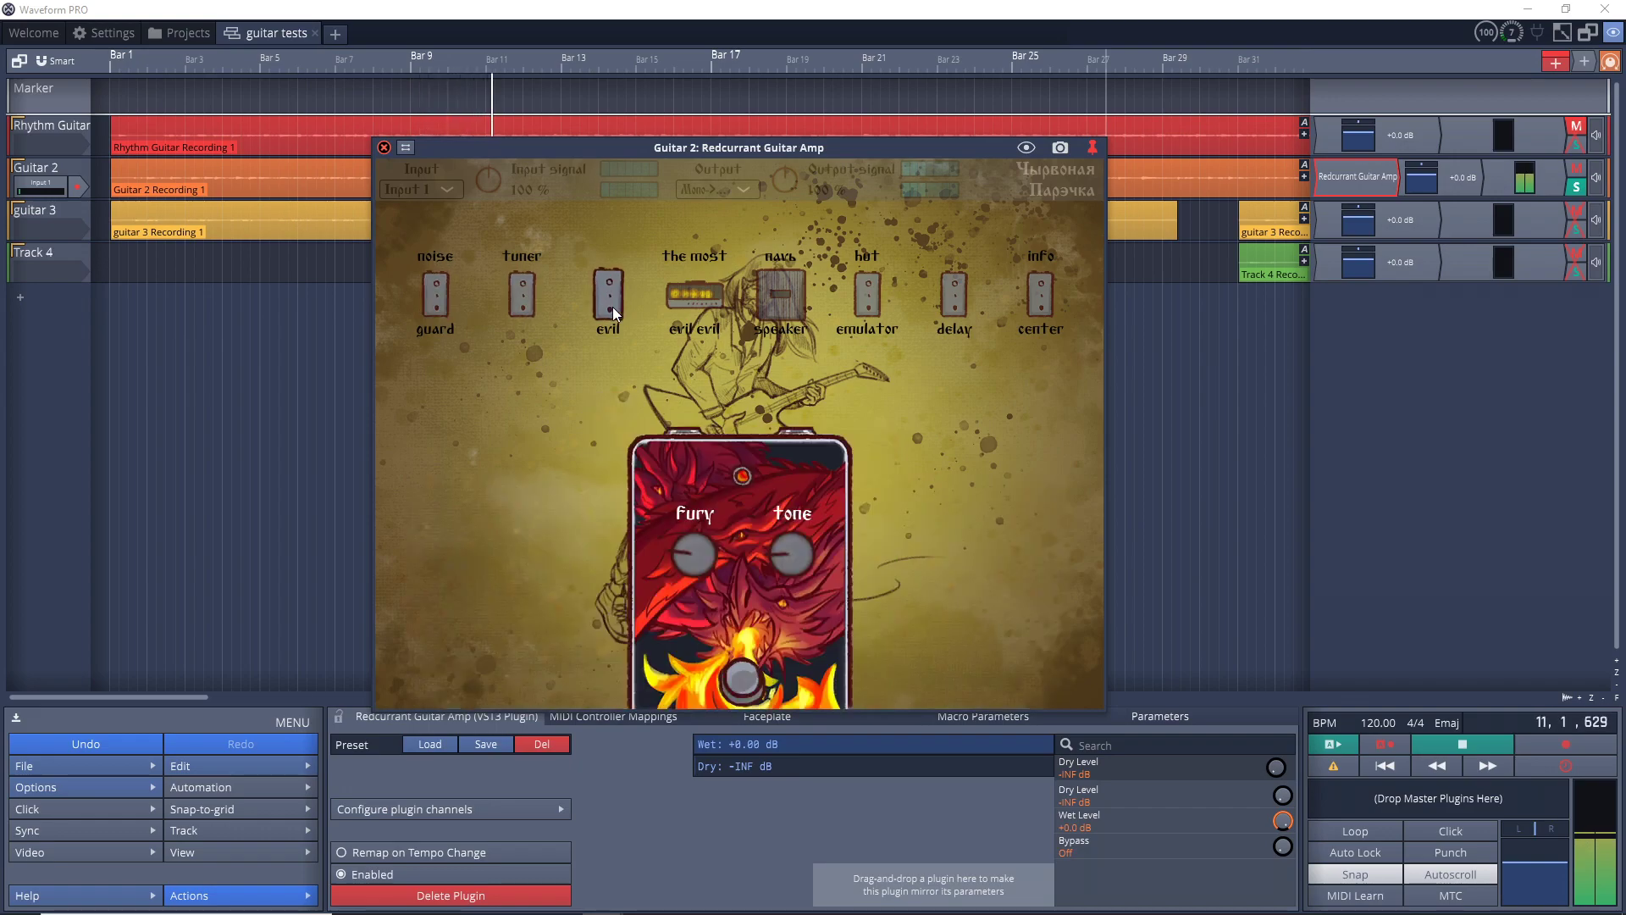
left_click(743, 678)
left_click(868, 305)
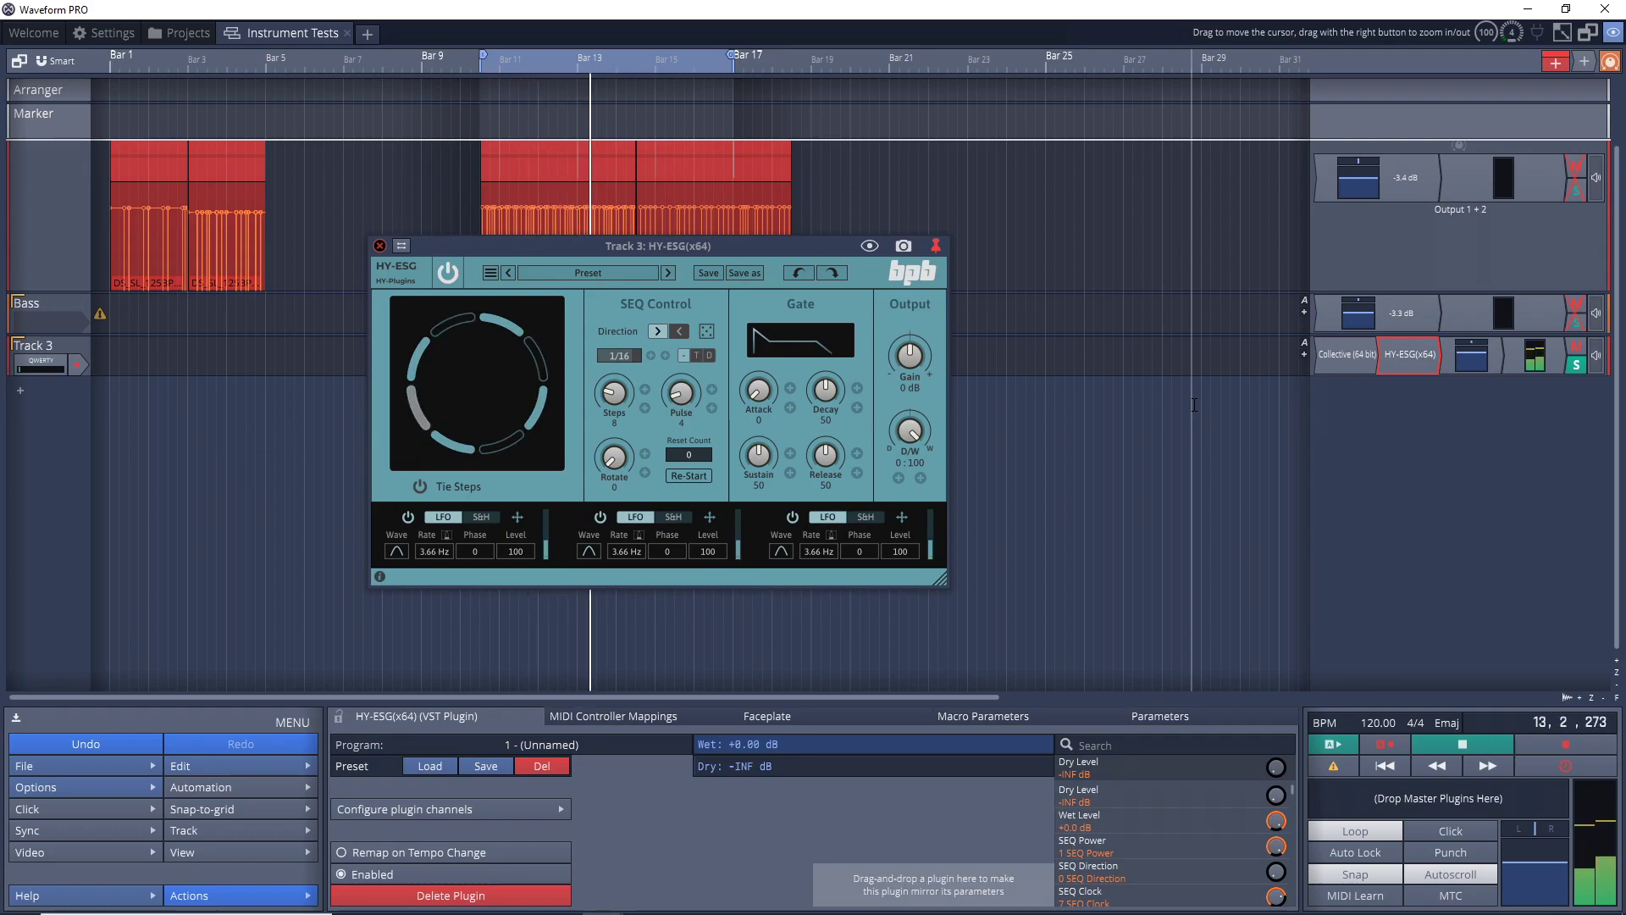
Step: Disable and then re-enable the HY-ESG plugin on Track 3
right_click(1410, 356)
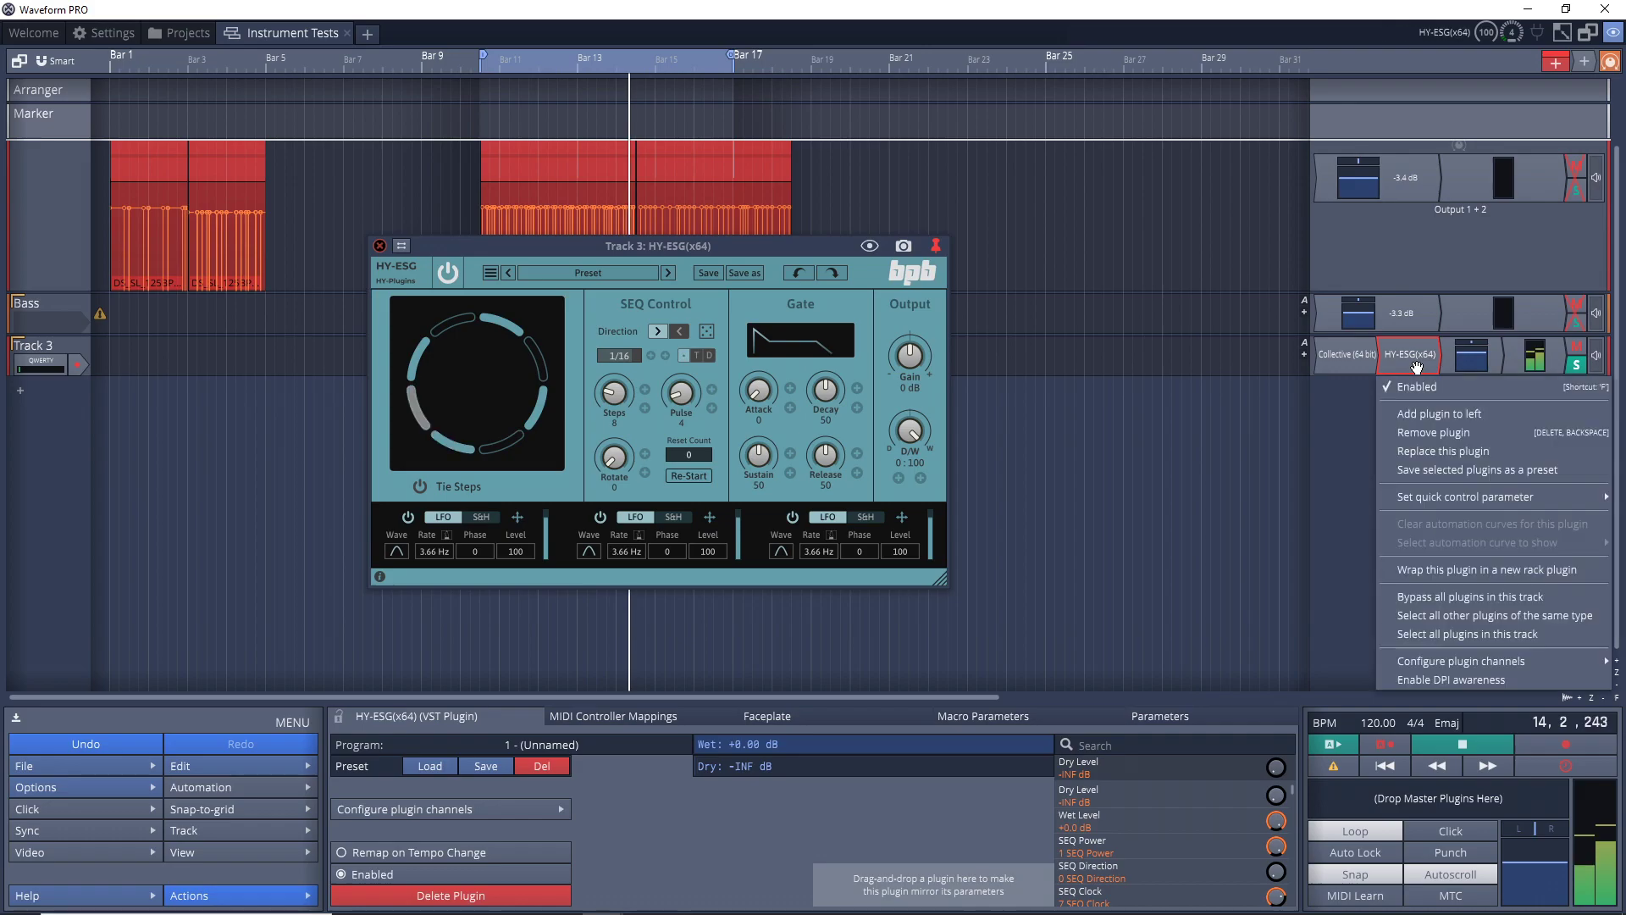
left_click(1430, 393)
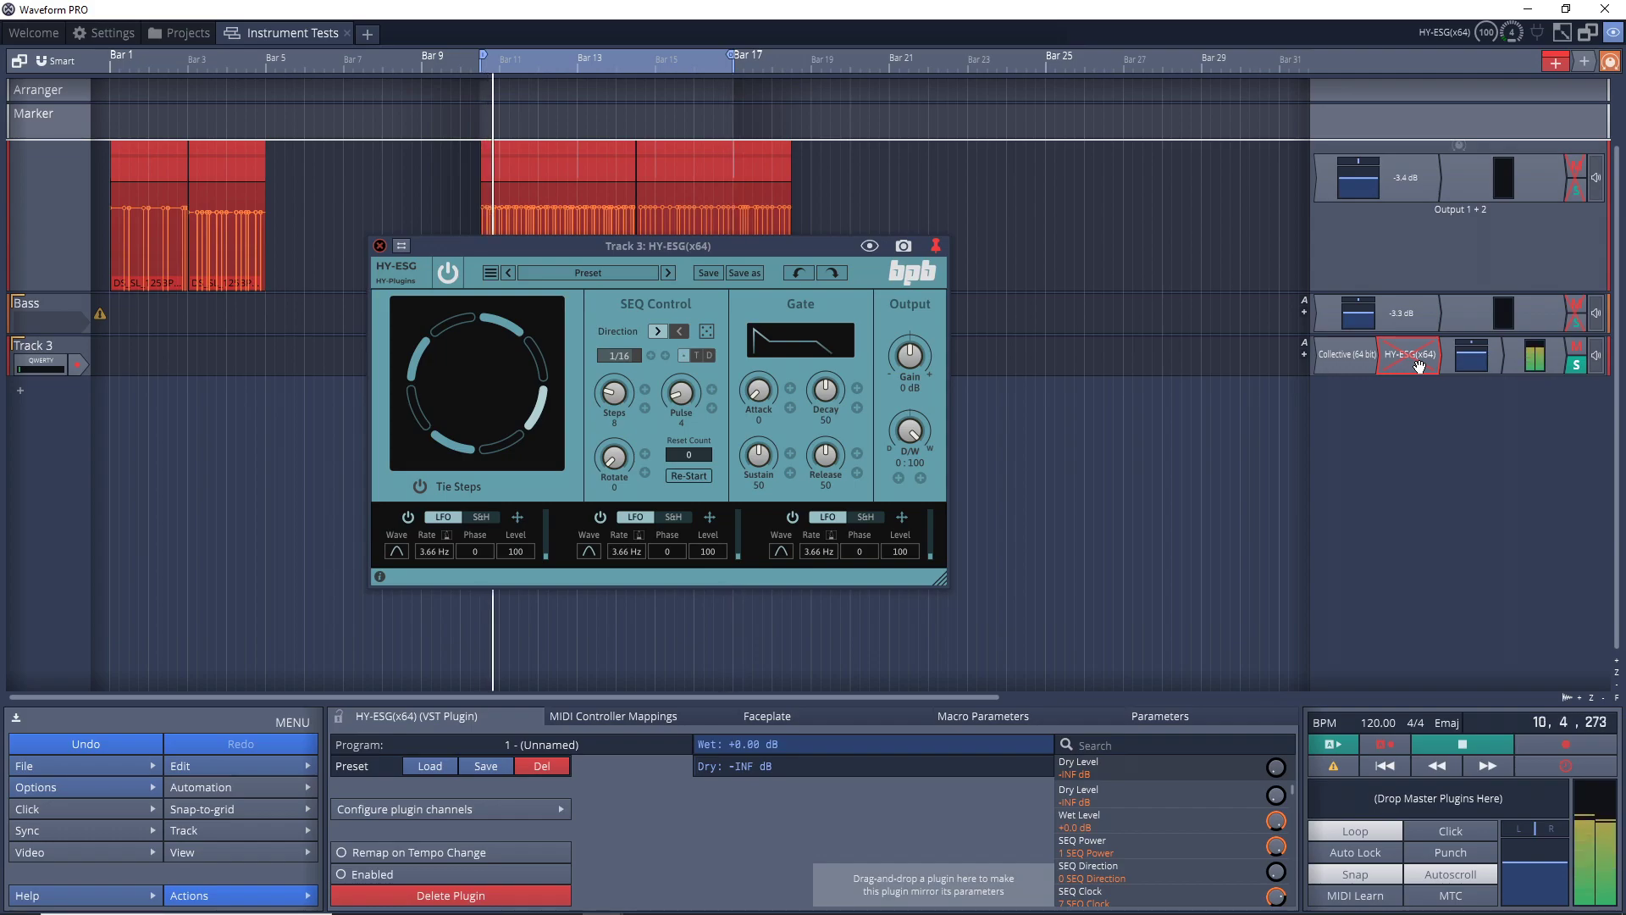
right_click(1419, 364)
left_click(1420, 381)
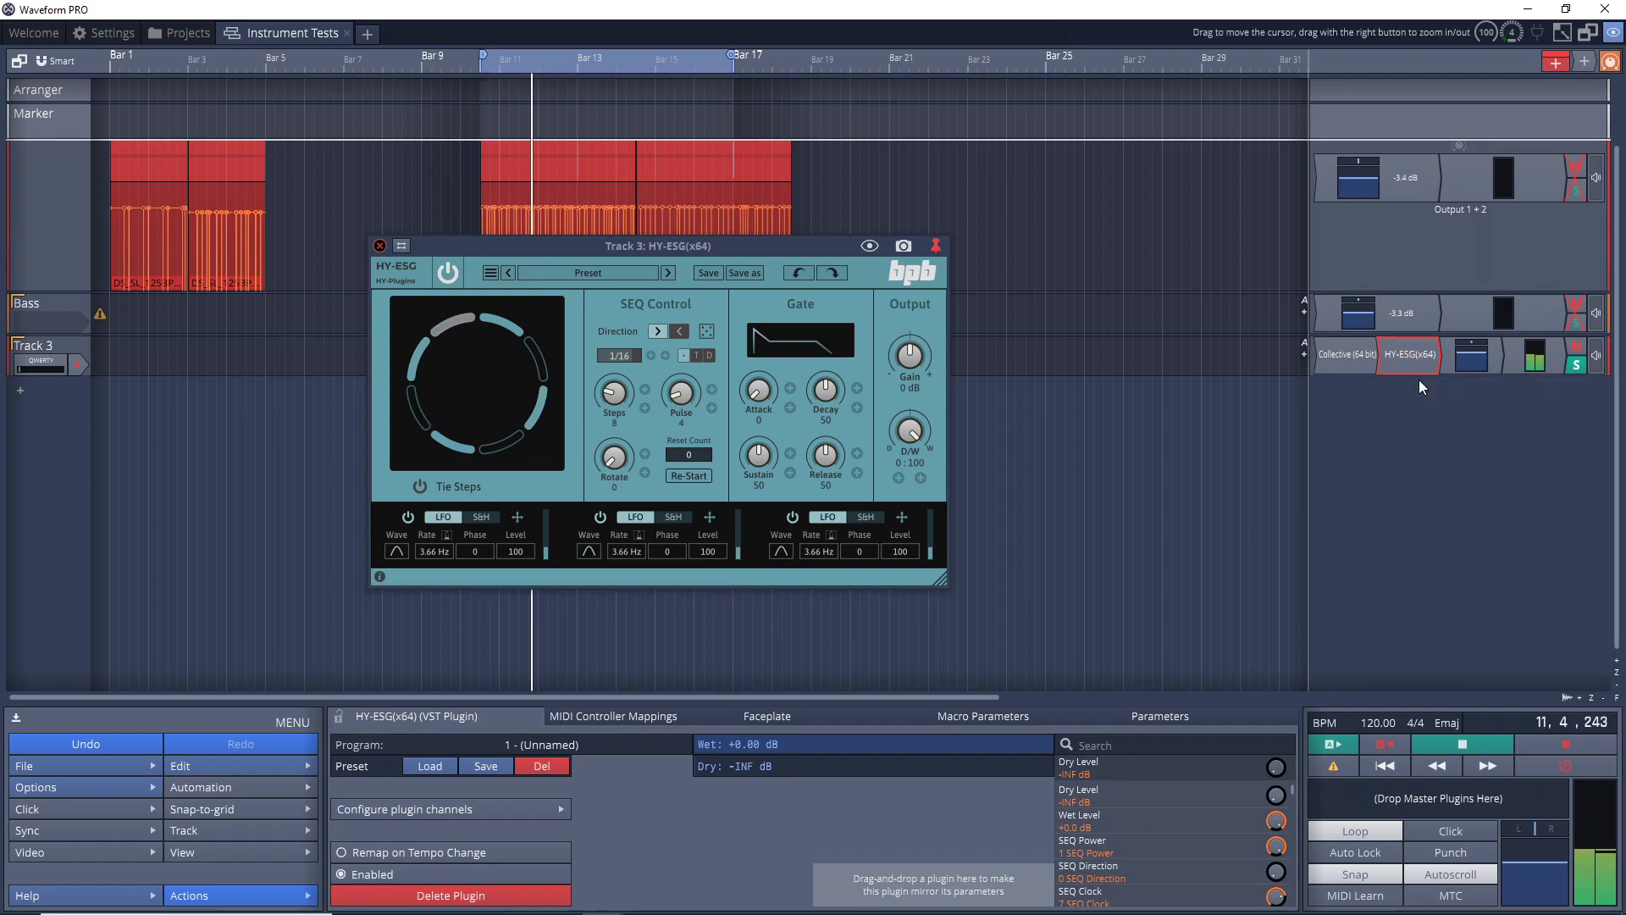
Step: Load HY-ESG's Demo 02 factory preset, step to Demo 03, then back to Demo 02
left_click(648, 274)
mouse_move(650, 292)
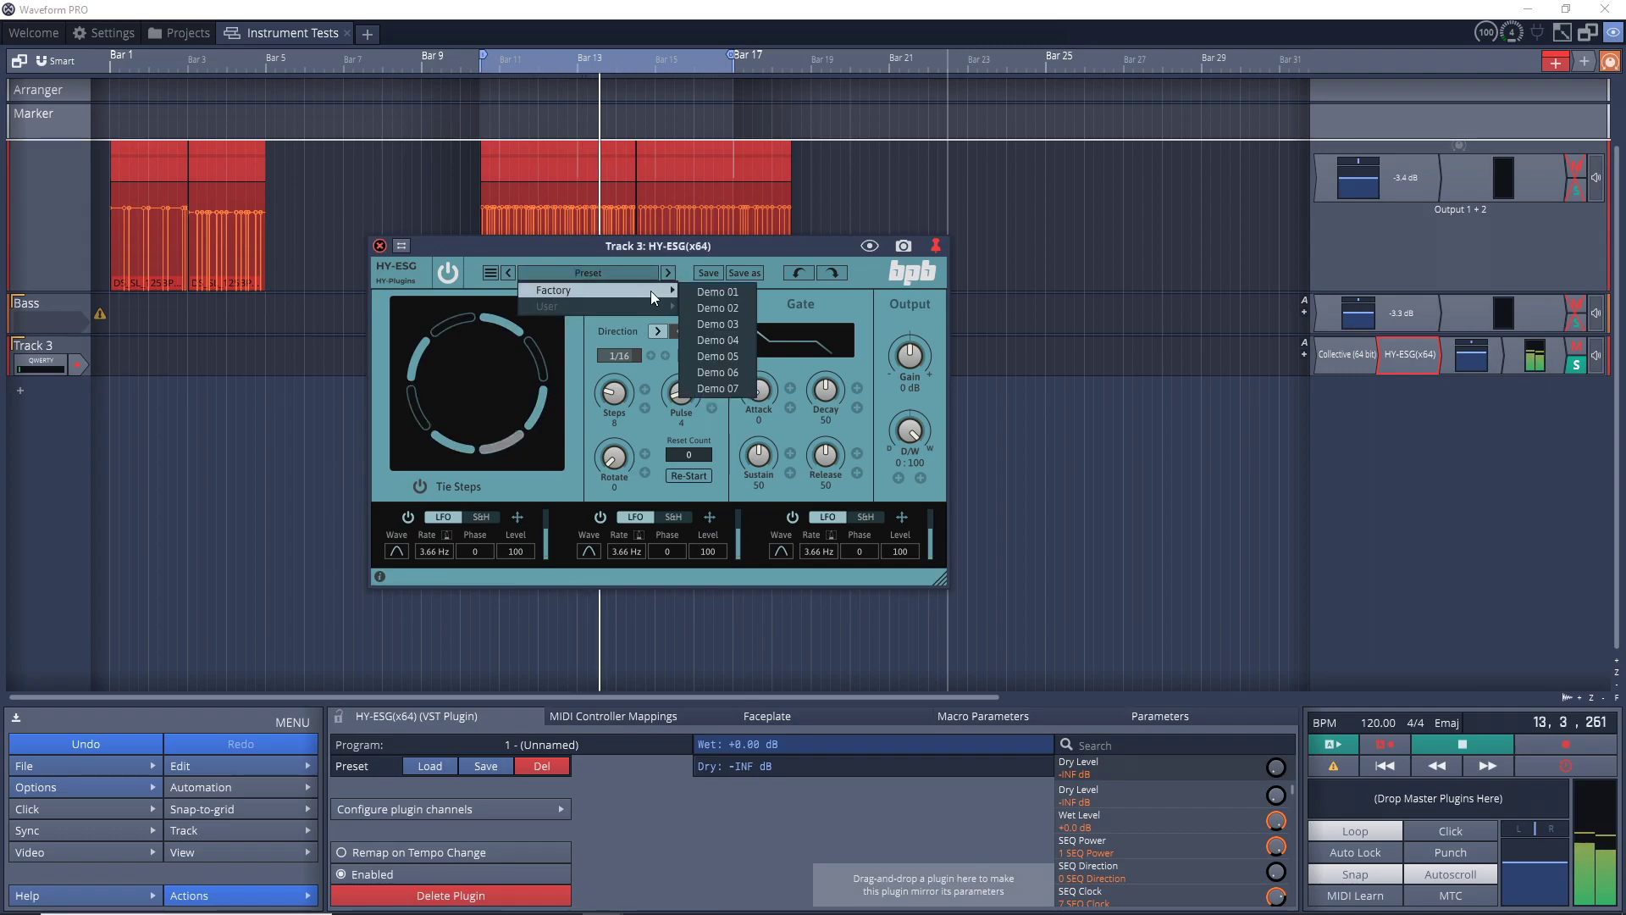
left_click(716, 307)
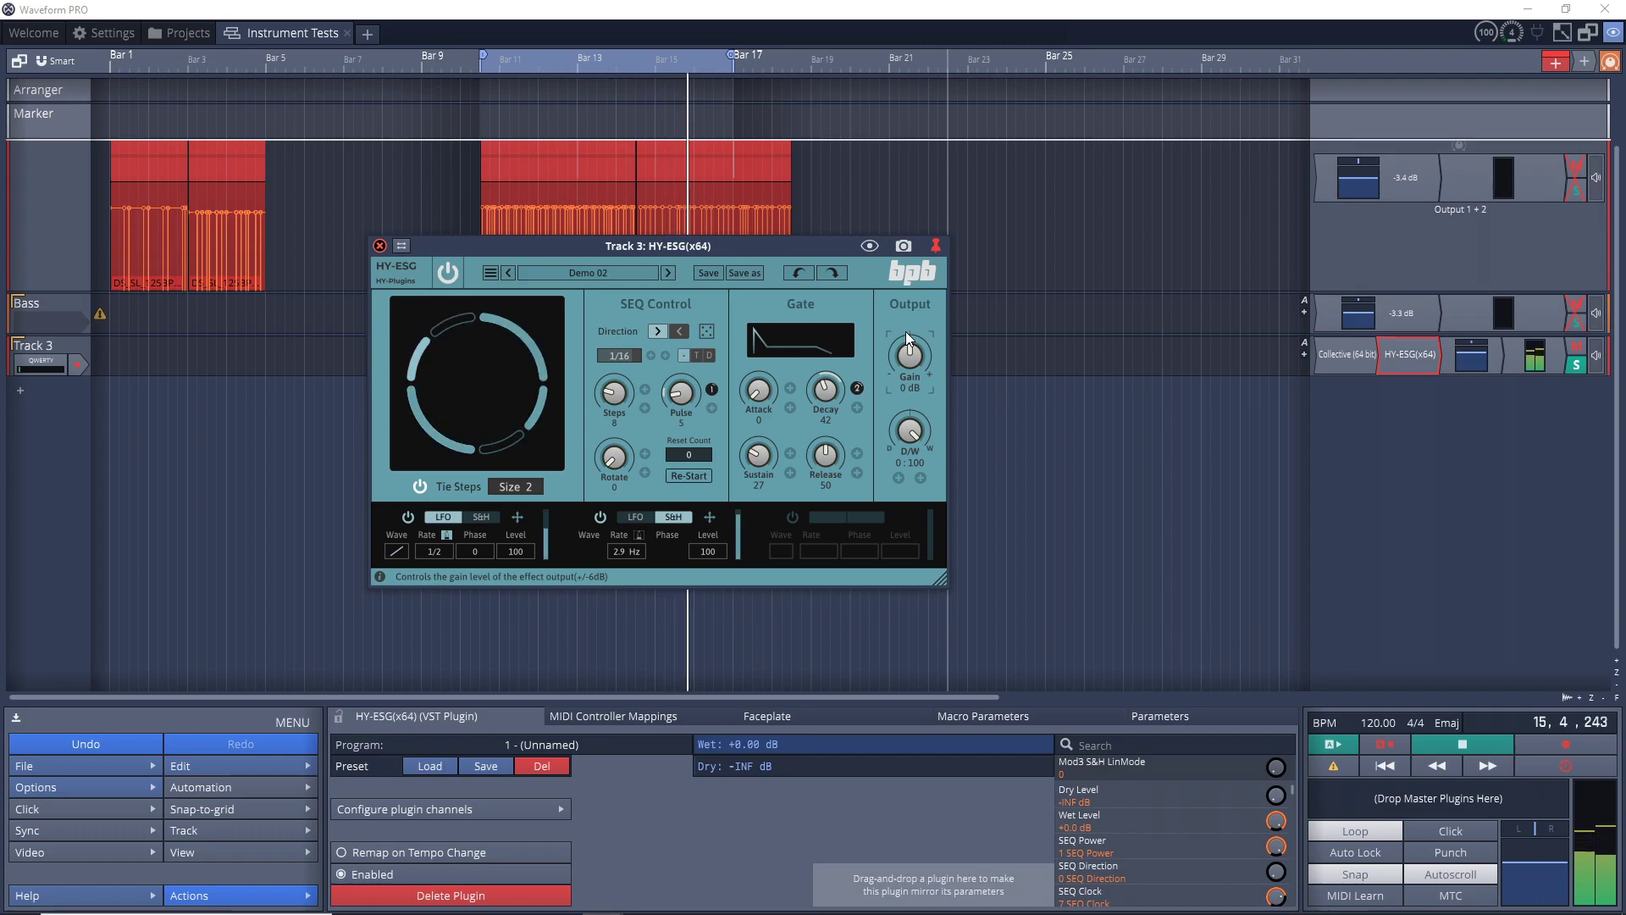
left_click(668, 274)
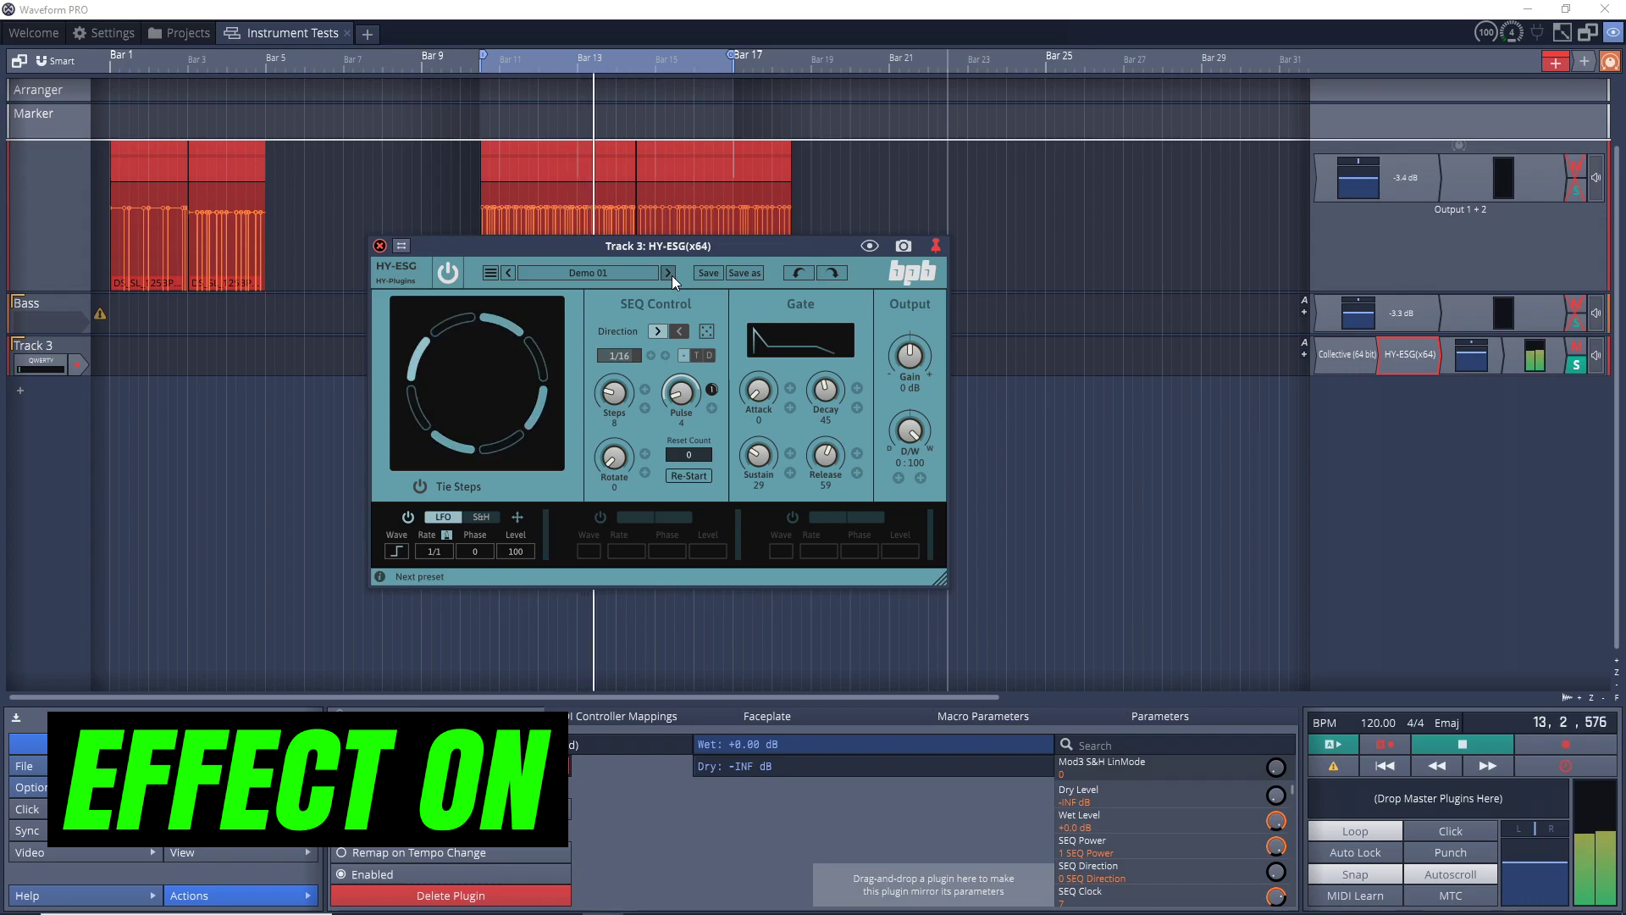
left_click(670, 274)
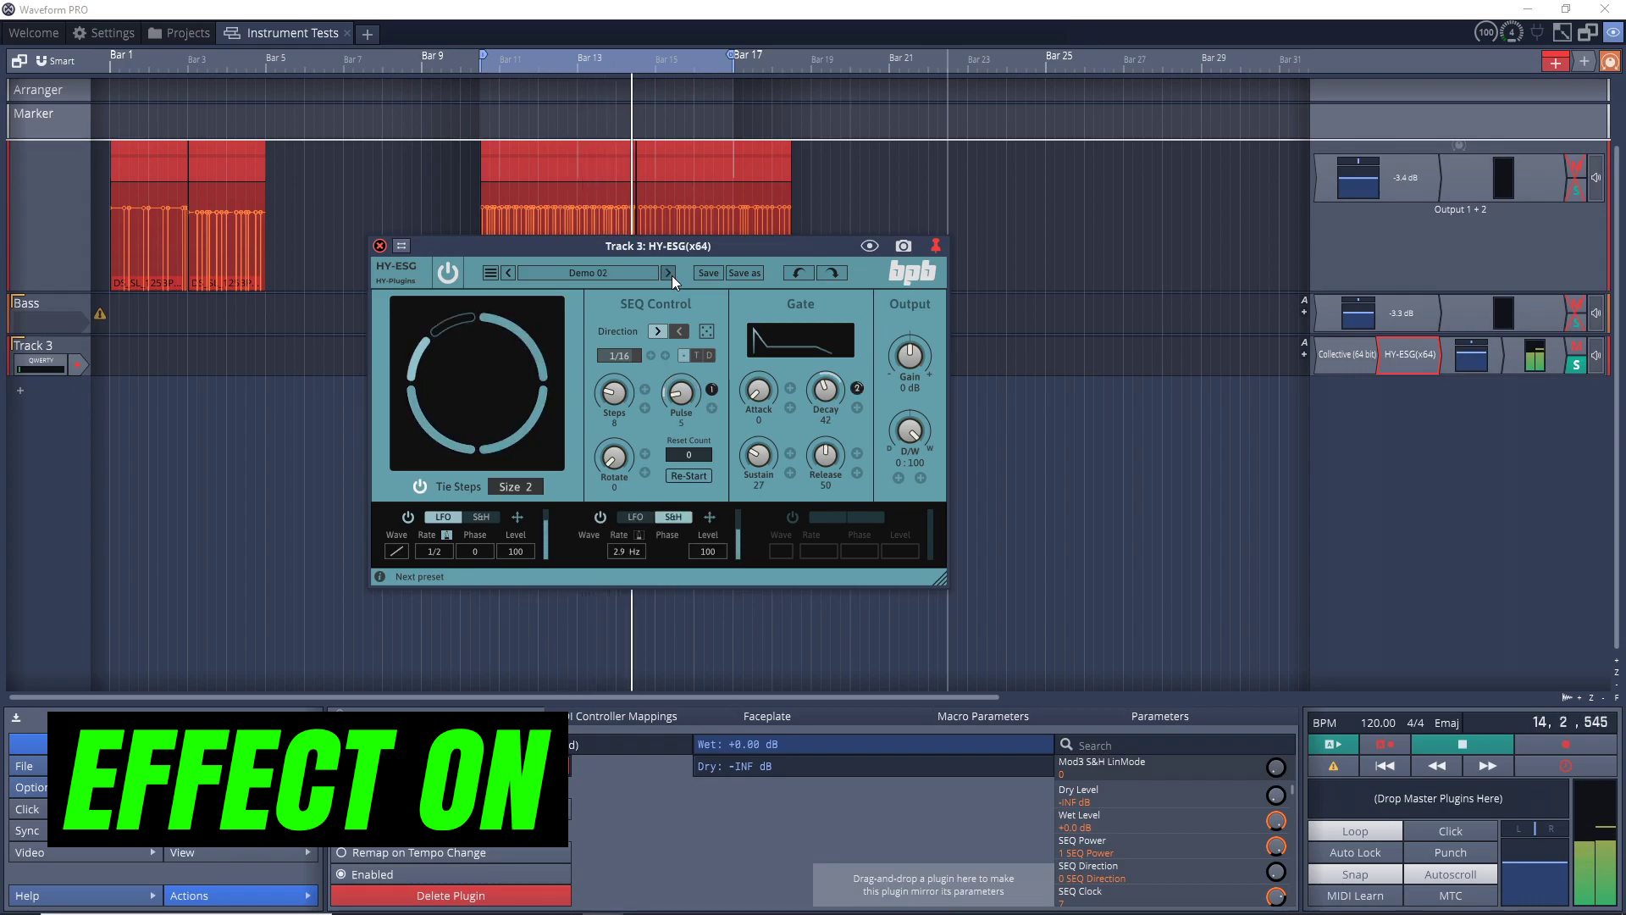